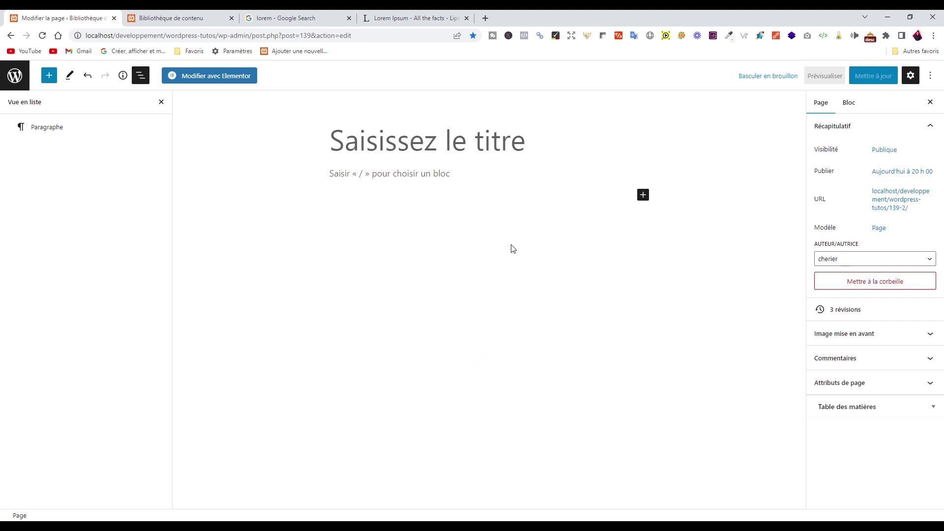
Step: Insert a Bannière block below the empty paragraph, using the living-room-scandinavian-interior-design.jpg image from the media library
{"action": "left_click", "coordinate": [643, 195]}
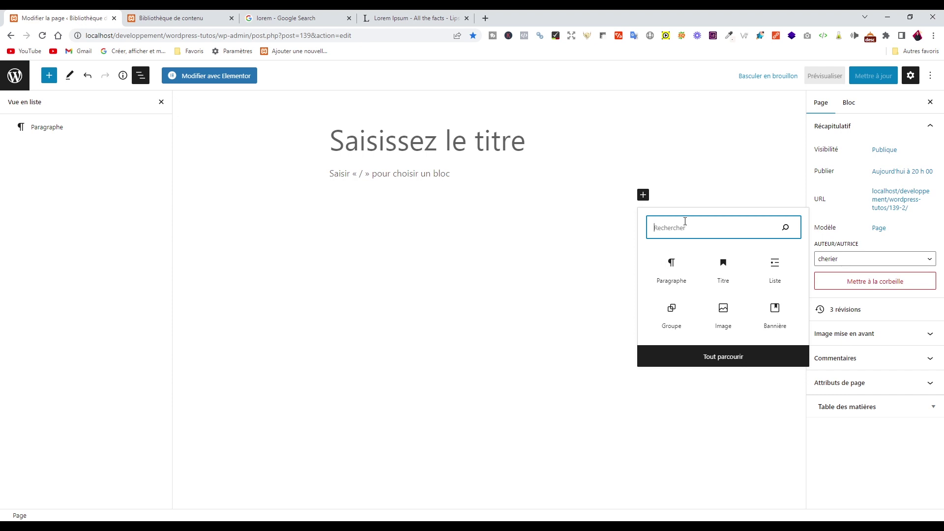
{"action": "type", "text": "banniere"}
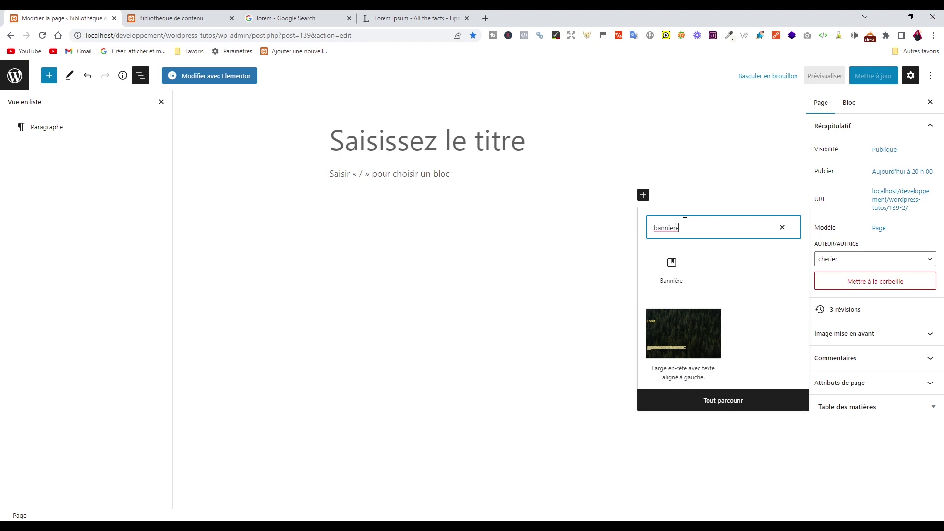
{"action": "left_click", "coordinate": [667, 279]}
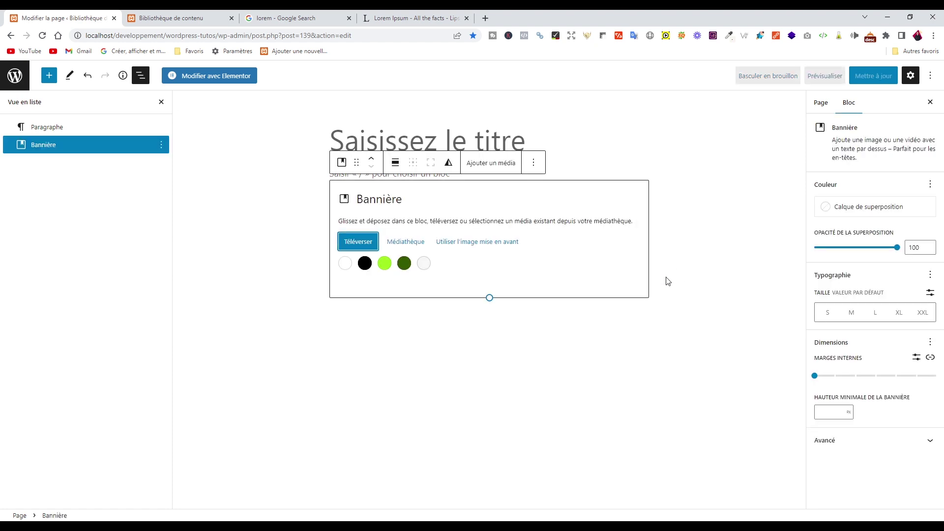
{"action": "left_click", "coordinate": [400, 242]}
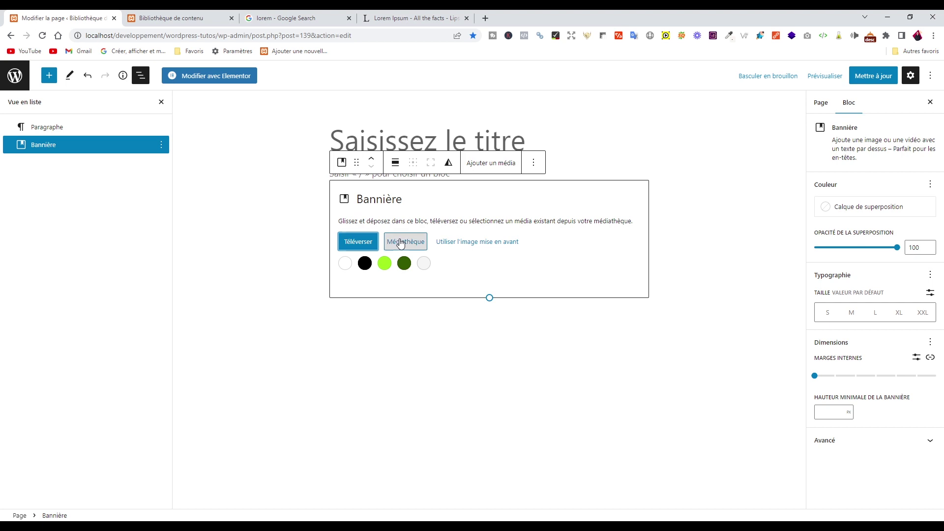
{"action": "left_click", "coordinate": [42, 187]}
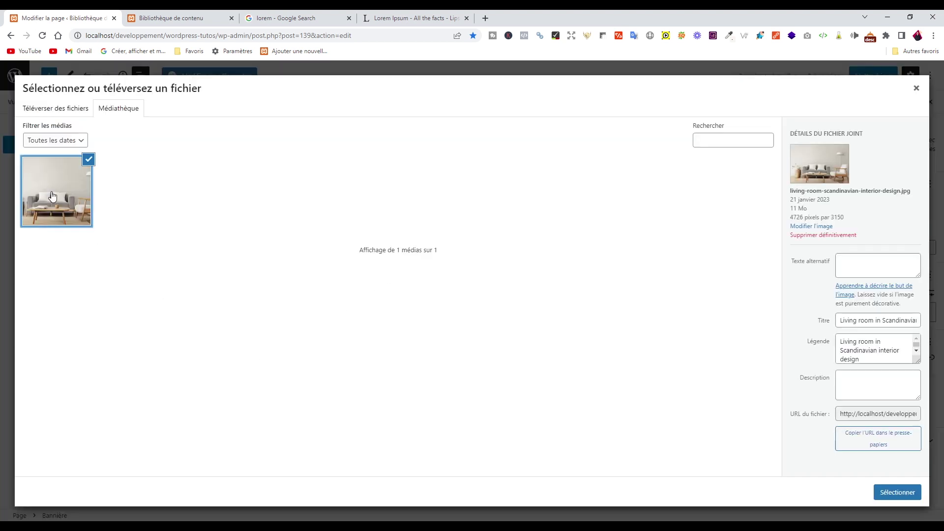
{"action": "left_click", "coordinate": [894, 492]}
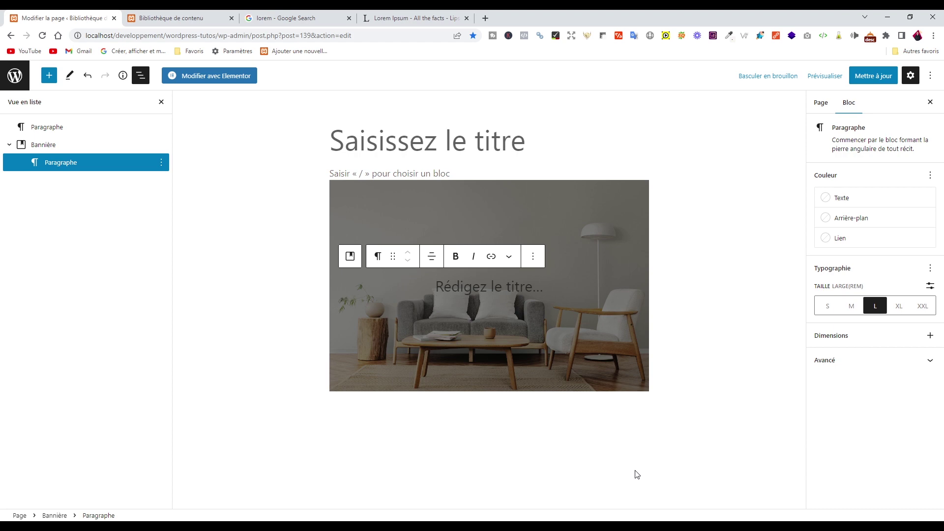
Step: Enter "Salon chic et tendance" as the text on the banner
{"action": "type", "text": "Salon"}
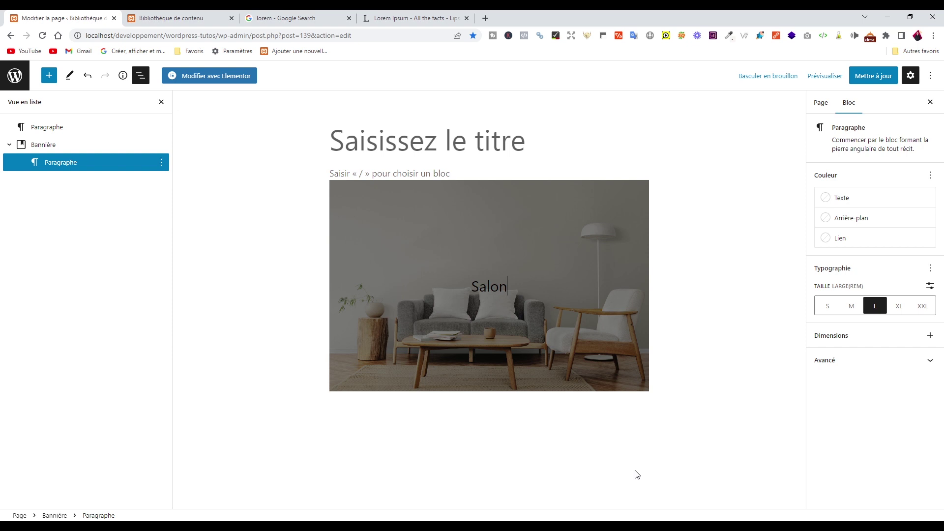
{"action": "type", "text": " chic et ten"}
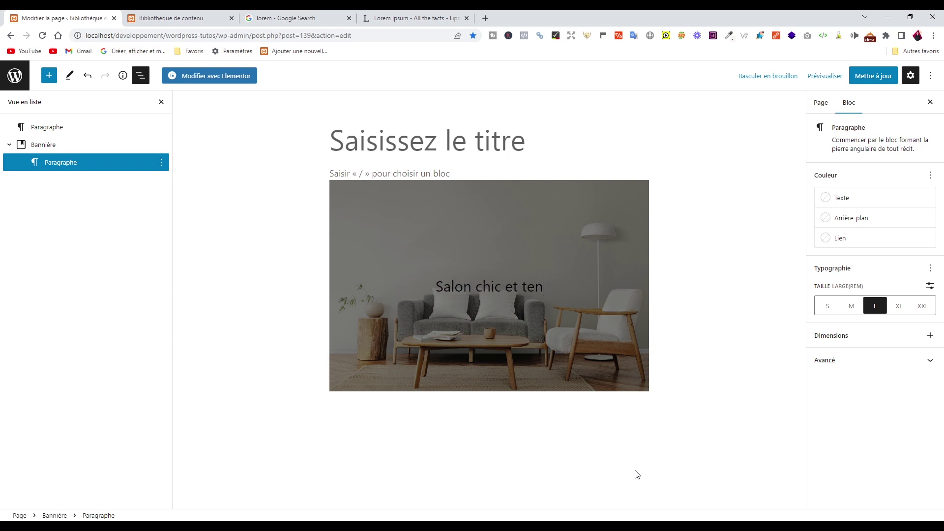
{"action": "type", "text": "dance"}
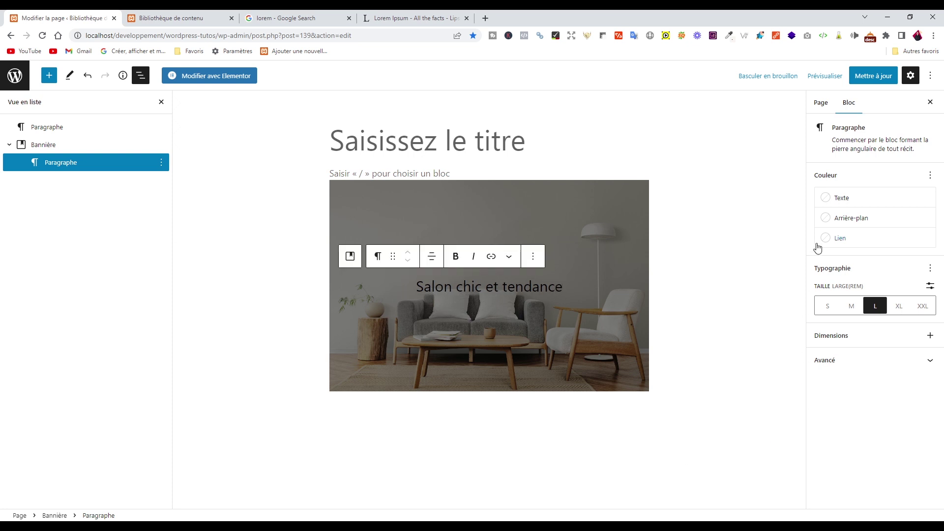
Step: Set the banner text's colour to the custom hex value FFE100
{"action": "left_click", "coordinate": [826, 198]}
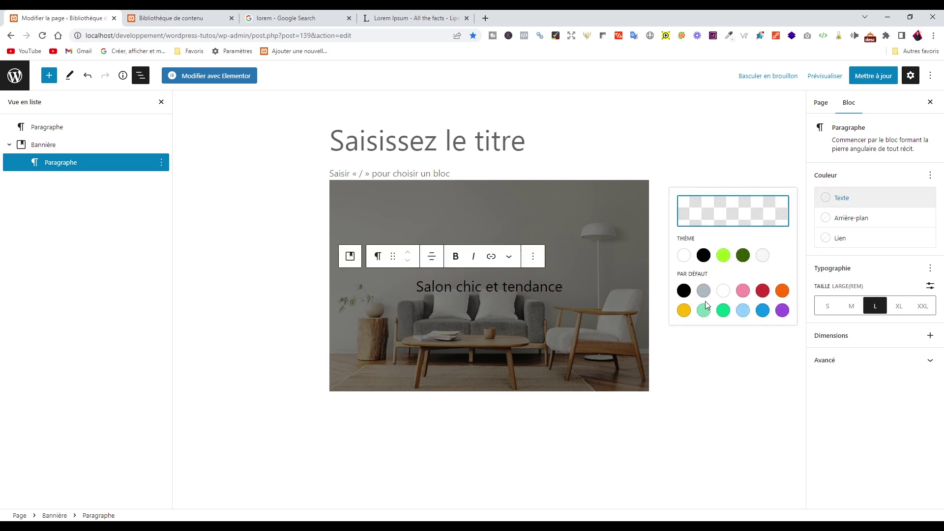
{"action": "left_click", "coordinate": [684, 310]}
{"action": "left_click", "coordinate": [752, 219]}
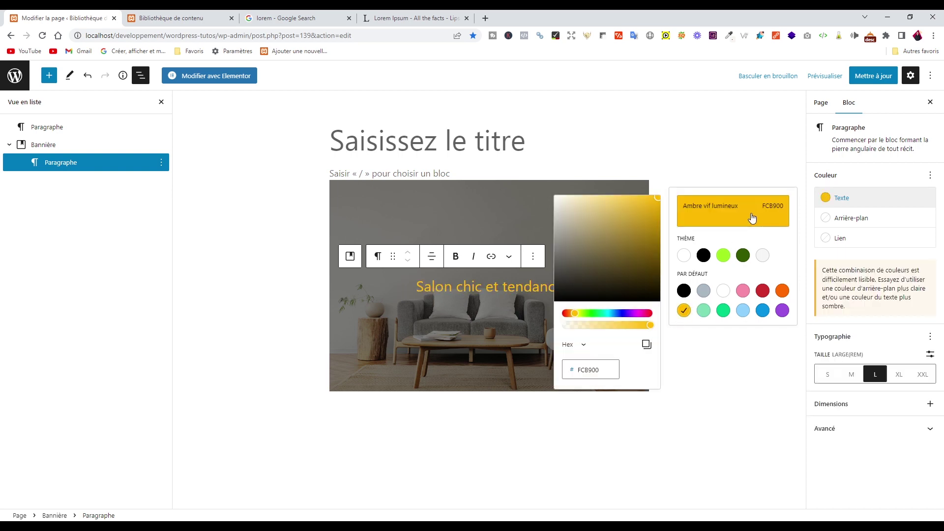
{"action": "left_click_drag", "start_coordinate": [605, 368], "coordinate": [529, 374]}
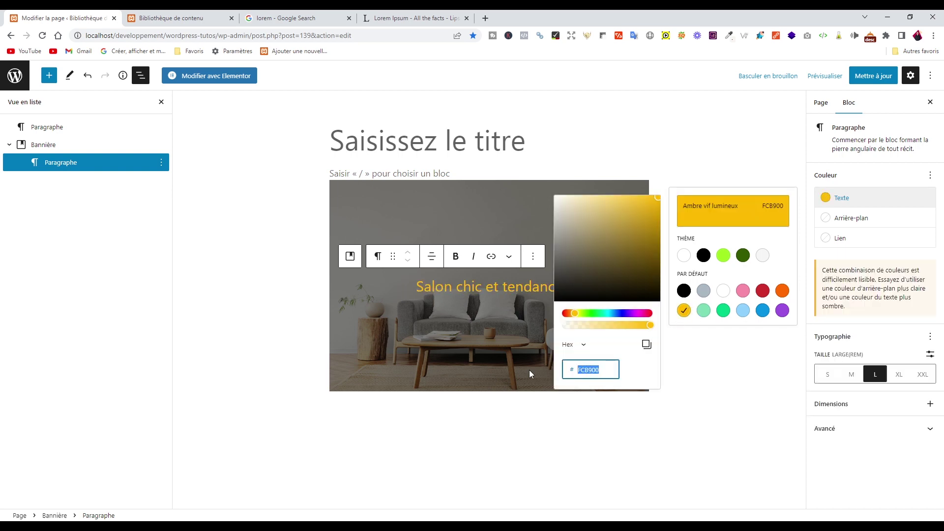
{"action": "type", "text": "FFE100"}
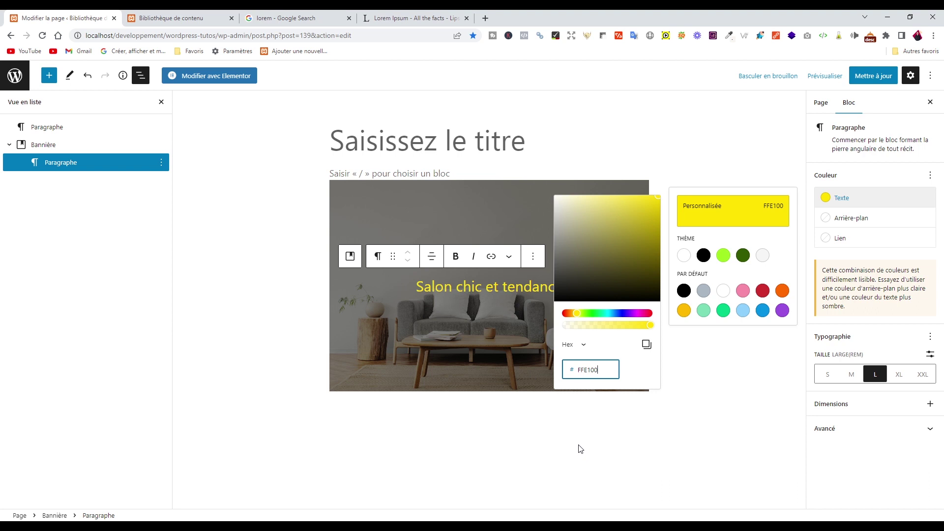
Step: Try the preset text sizes S, L, XL and XXL on the banner text
{"action": "left_click", "coordinate": [899, 376]}
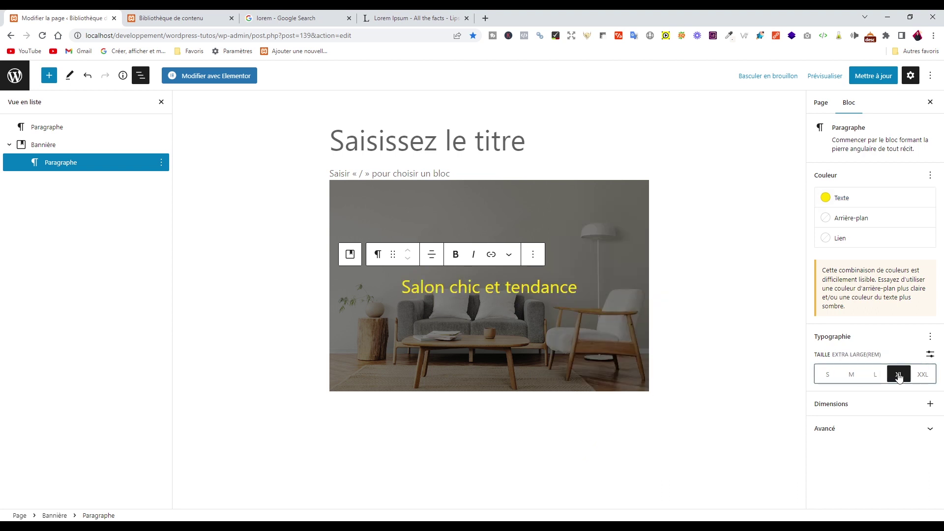
{"action": "left_click", "coordinate": [826, 377]}
{"action": "left_click", "coordinate": [868, 377]}
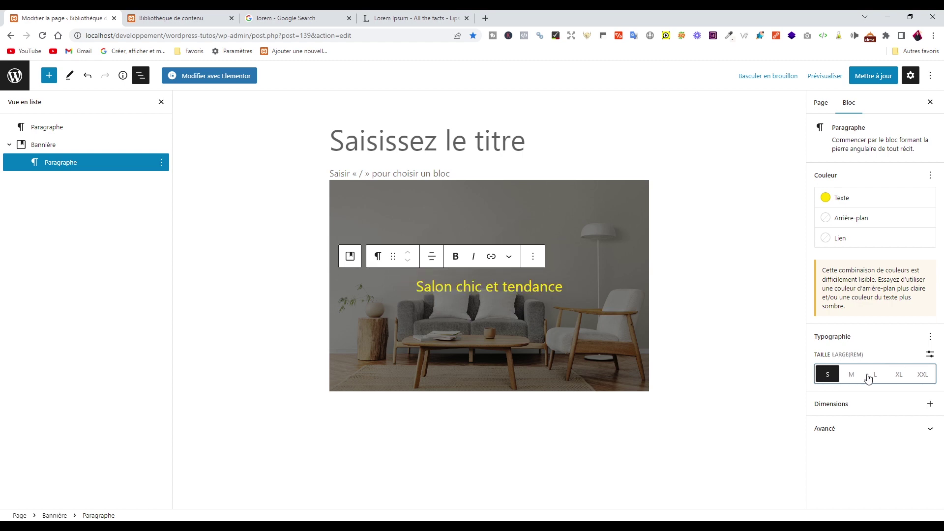
{"action": "left_click", "coordinate": [918, 375]}
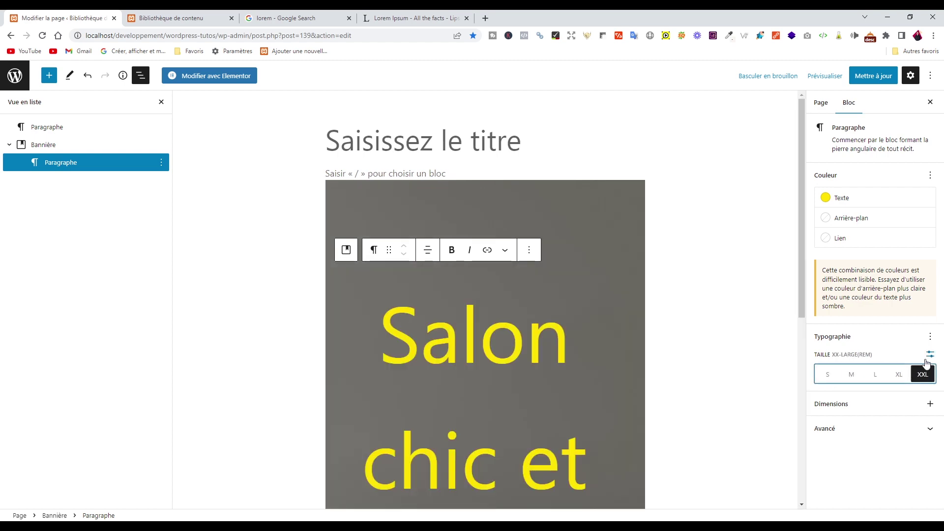
{"action": "left_click", "coordinate": [898, 376]}
Step: Give the banner text a custom size of 55 px
{"action": "left_click", "coordinate": [930, 354]}
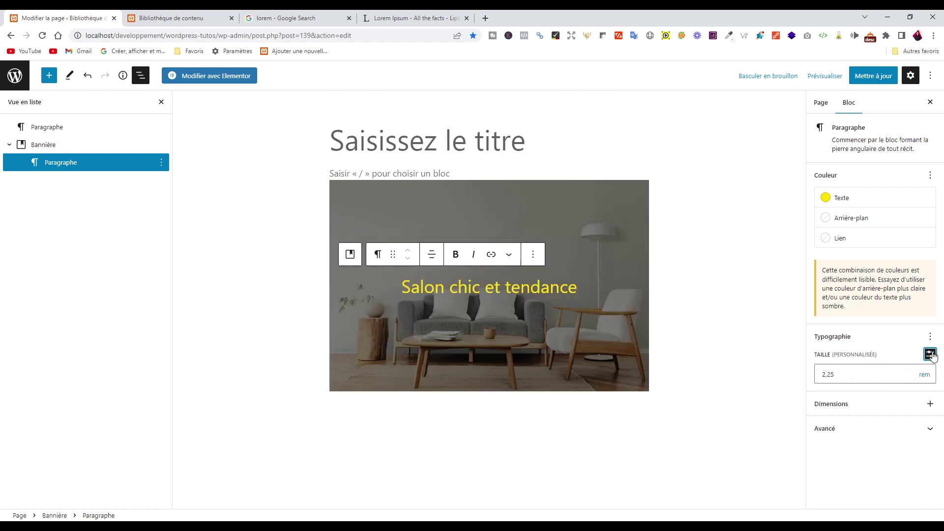
{"action": "left_click", "coordinate": [923, 376]}
{"action": "left_click", "coordinate": [926, 386]}
{"action": "left_click_drag", "start_coordinate": [842, 380], "coordinate": [808, 382]}
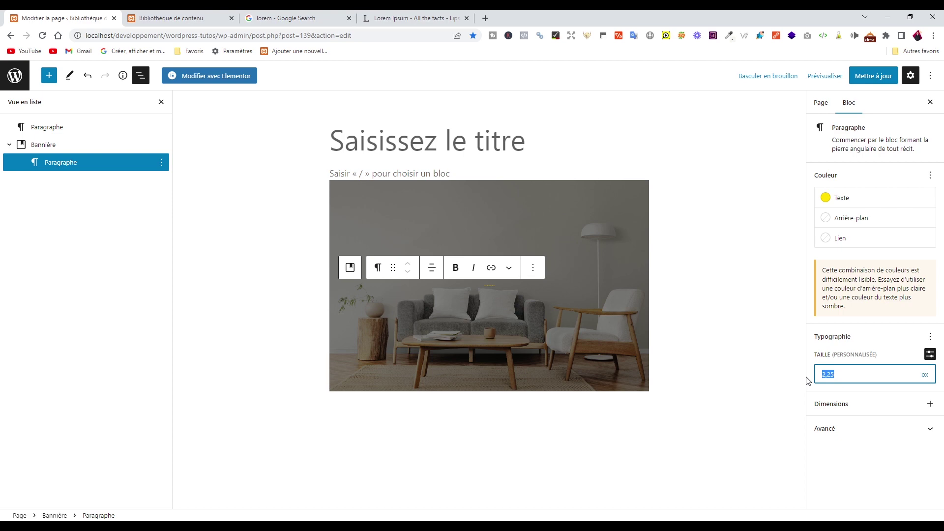
{"action": "type", "text": "16"}
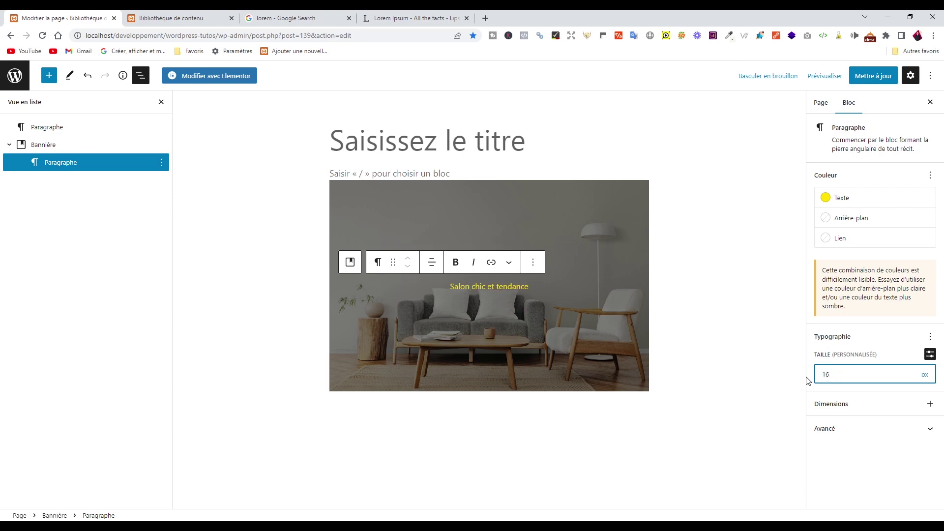
{"action": "key", "text": "BackSpace"}
{"action": "key", "text": "BackSpace"}
{"action": "type", "text": "55"}
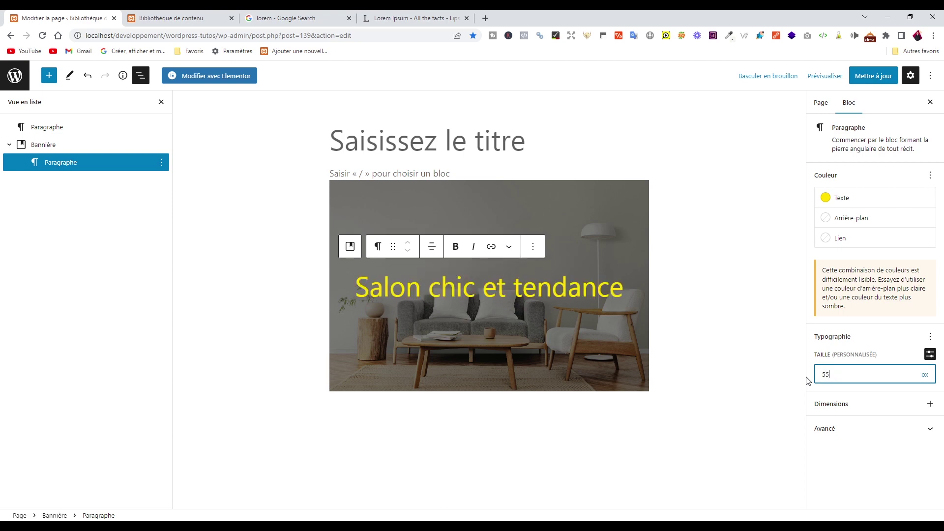
{"action": "key", "text": "BackSpace"}
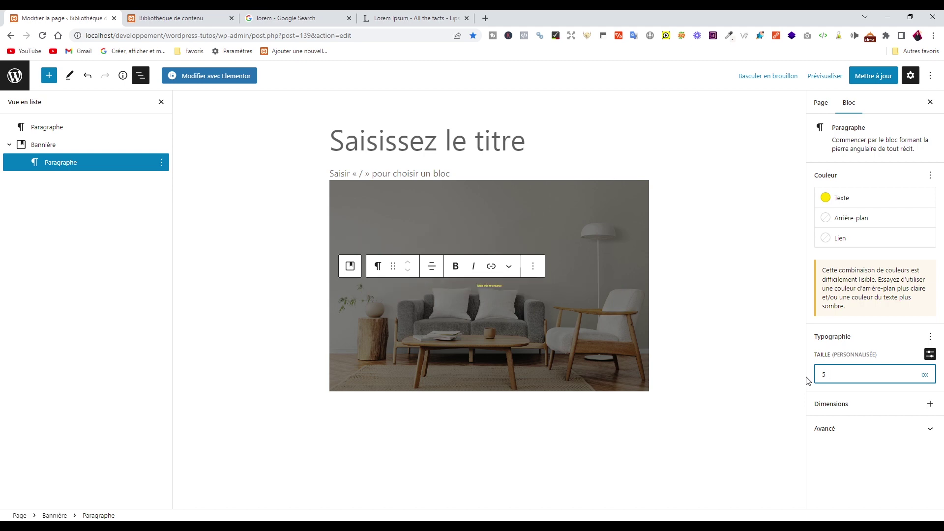
{"action": "type", "text": "55"}
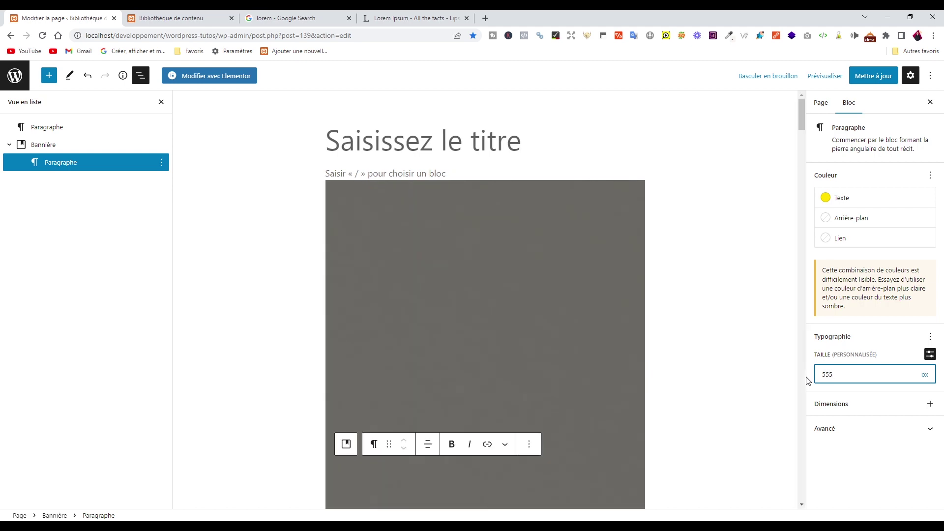
{"action": "key", "text": "BackSpace"}
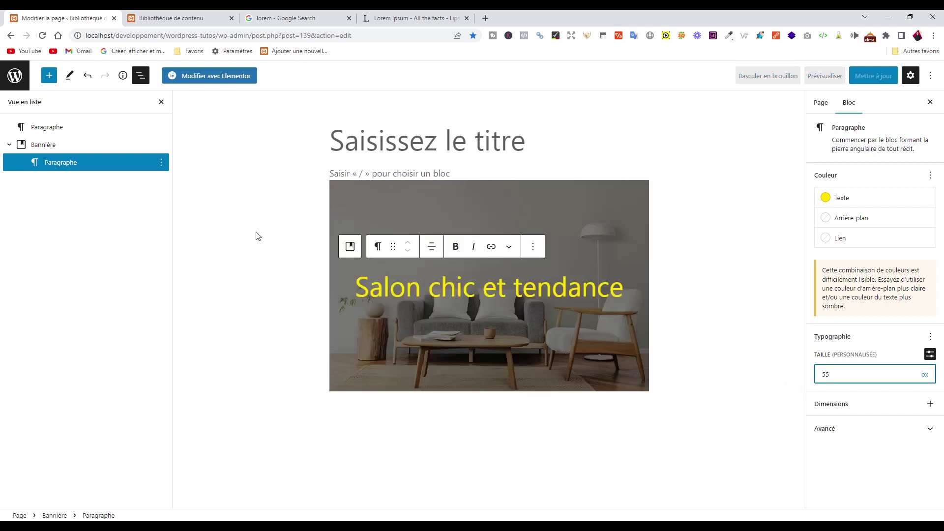
Step: Transform the banner's paragraph into a Titre block with heading level H1
{"action": "left_click", "coordinate": [377, 247]}
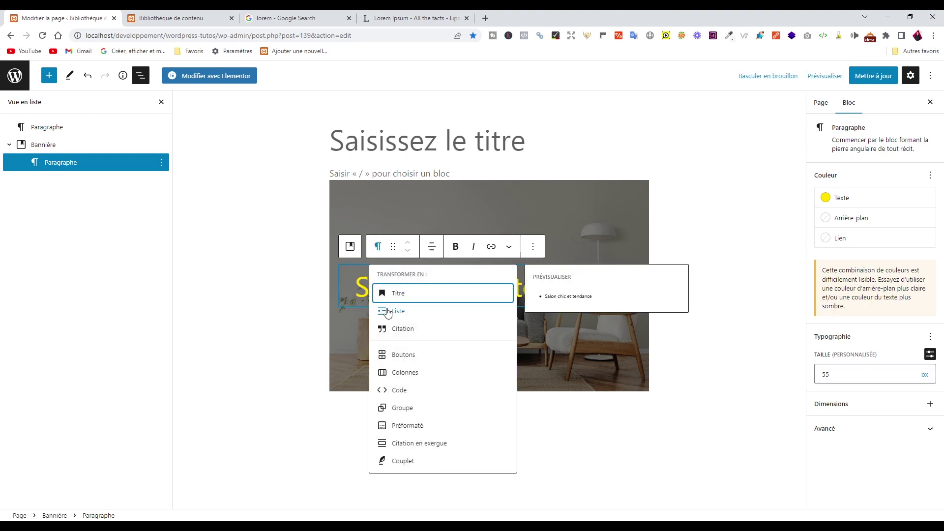
{"action": "left_click", "coordinate": [401, 292]}
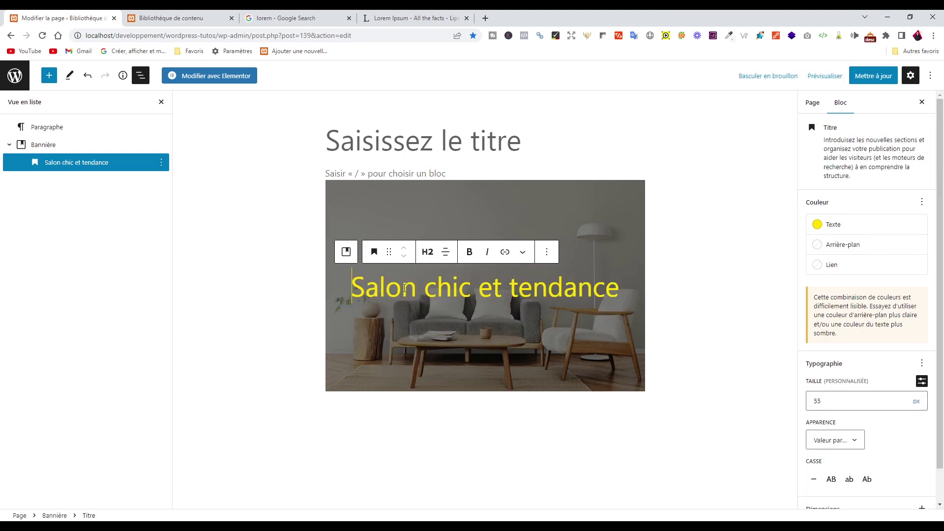
{"action": "left_click", "coordinate": [427, 252]}
{"action": "left_click", "coordinate": [431, 285]}
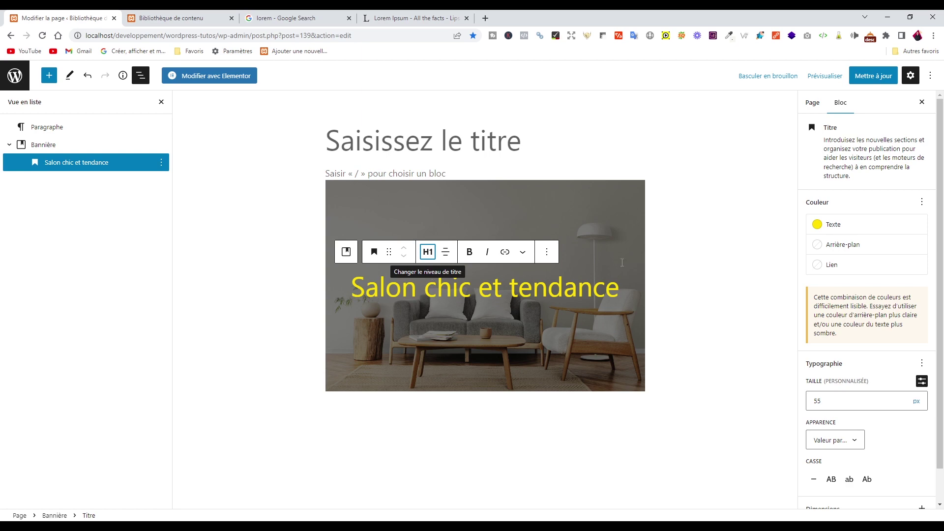
Step: Set the Bannière block to full width (Pleine largeur) and extend its height down to the bottom of the visible page
{"action": "left_click", "coordinate": [440, 189]}
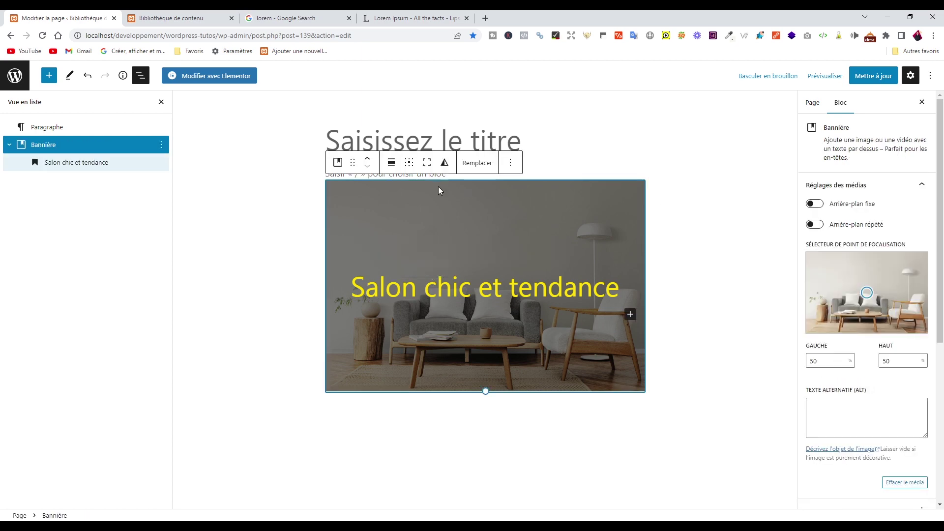
{"action": "left_click", "coordinate": [392, 163]}
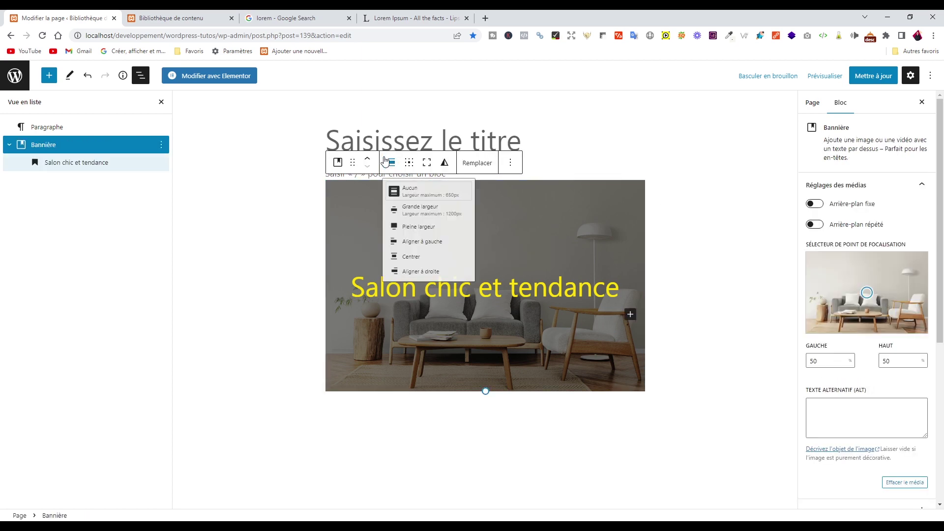
{"action": "left_click", "coordinate": [419, 241]}
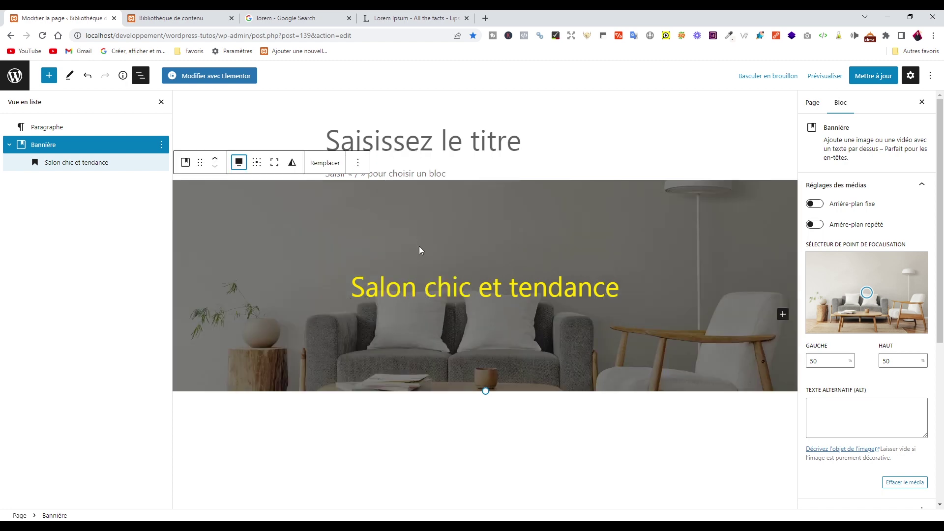
{"action": "left_click_drag", "start_coordinate": [485, 391], "coordinate": [495, 509]}
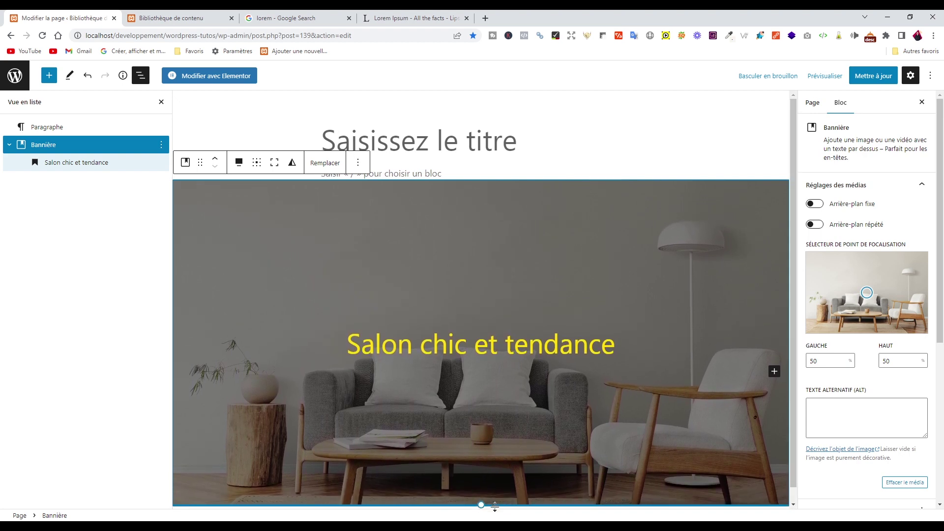
Step: Move the banner image's focal point to 40% from the left and 100% from the top
{"action": "scroll", "coordinate": [605, 320], "scroll_direction": "down", "scroll_amount": 1}
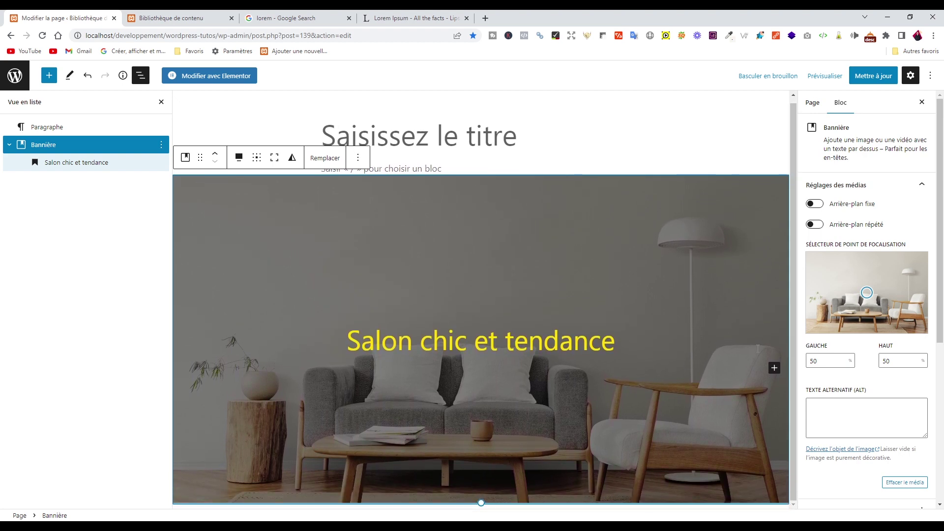
{"action": "mouse_move", "coordinate": [865, 293]}
{"action": "left_mouse_down"}
{"action": "mouse_move", "coordinate": [854, 334]}
{"action": "mouse_move", "coordinate": [820, 332]}
{"action": "mouse_move", "coordinate": [827, 248]}
{"action": "mouse_move", "coordinate": [851, 365]}
{"action": "mouse_move", "coordinate": [856, 275]}
{"action": "mouse_move", "coordinate": [883, 342]}
{"action": "mouse_move", "coordinate": [854, 299]}
{"action": "mouse_move", "coordinate": [900, 327]}
{"action": "mouse_move", "coordinate": [854, 333]}
{"action": "left_mouse_up"}
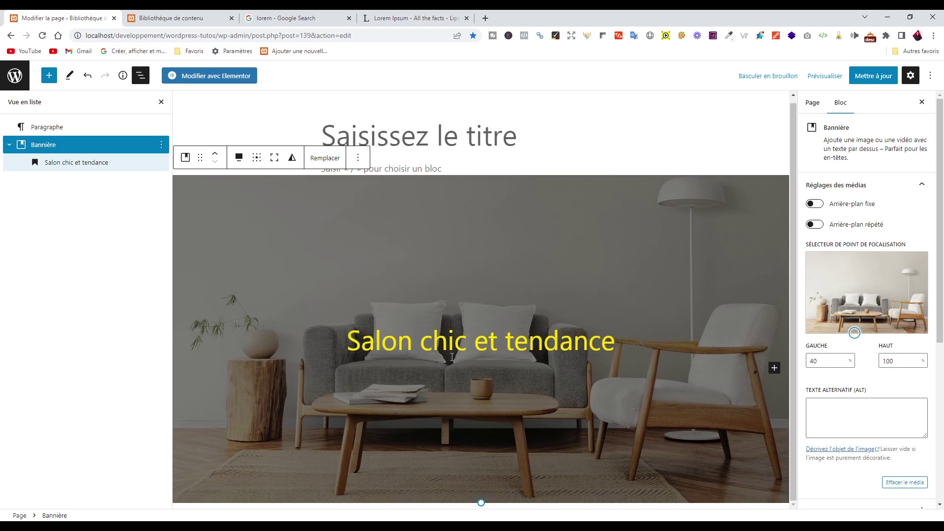
Step: Align the text of the "Salon chic et tendance" heading to the left
{"action": "left_click", "coordinate": [437, 339]}
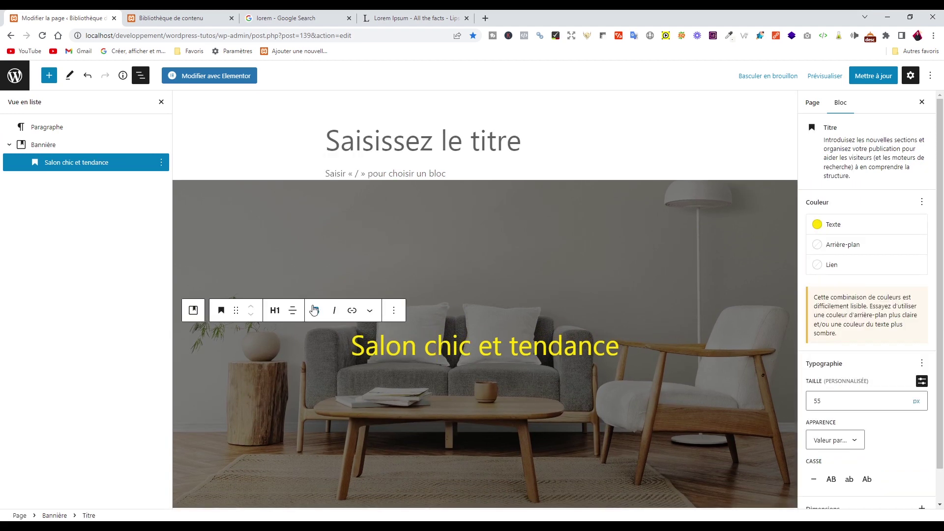
{"action": "left_click", "coordinate": [292, 312]}
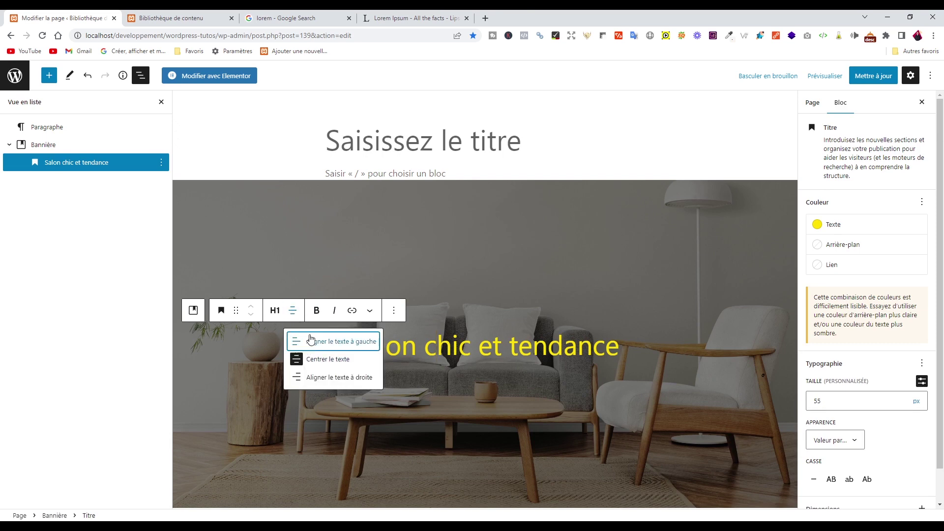
{"action": "left_click", "coordinate": [311, 340]}
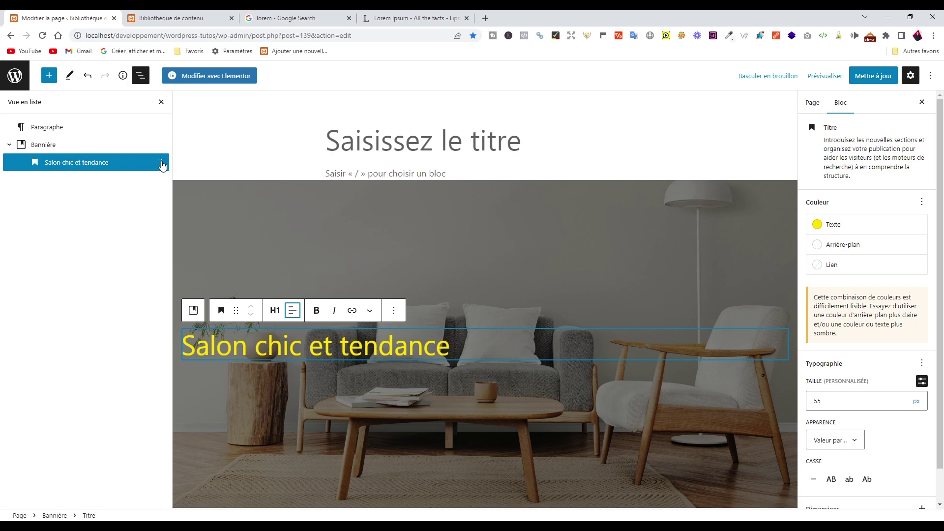
Step: Insert a paragraph after the "Salon chic et tendance" heading containing the lorem ipsum passage that starts "Aenean ac dictum dui"
{"action": "left_click", "coordinate": [161, 162]}
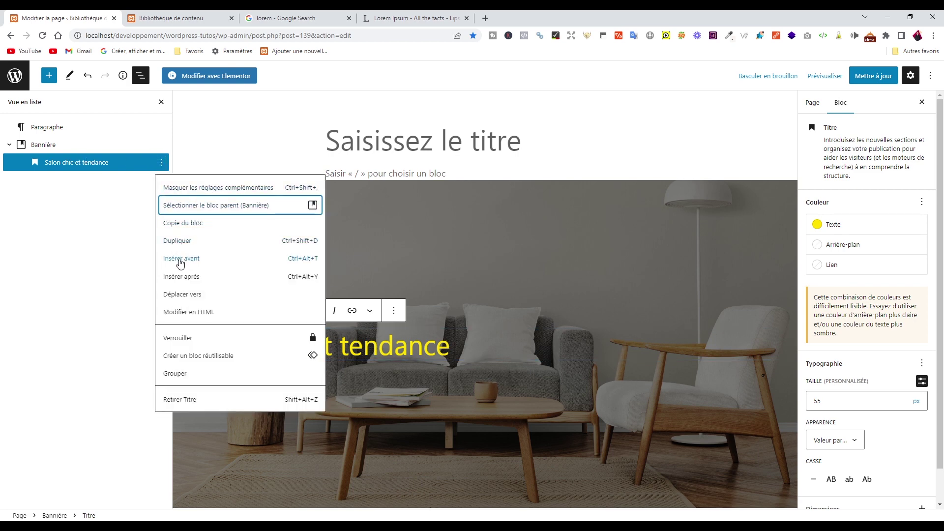
{"action": "left_click", "coordinate": [183, 277]}
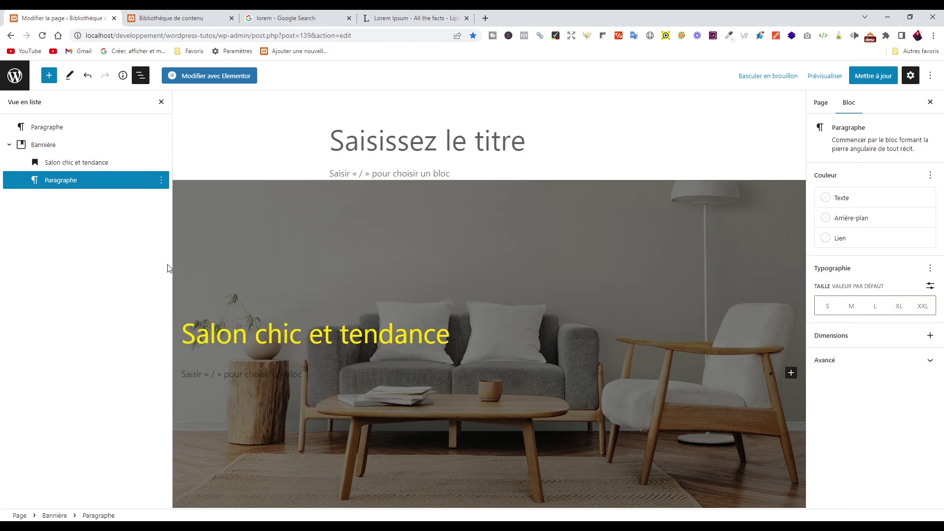
{"action": "left_click", "coordinate": [403, 18]}
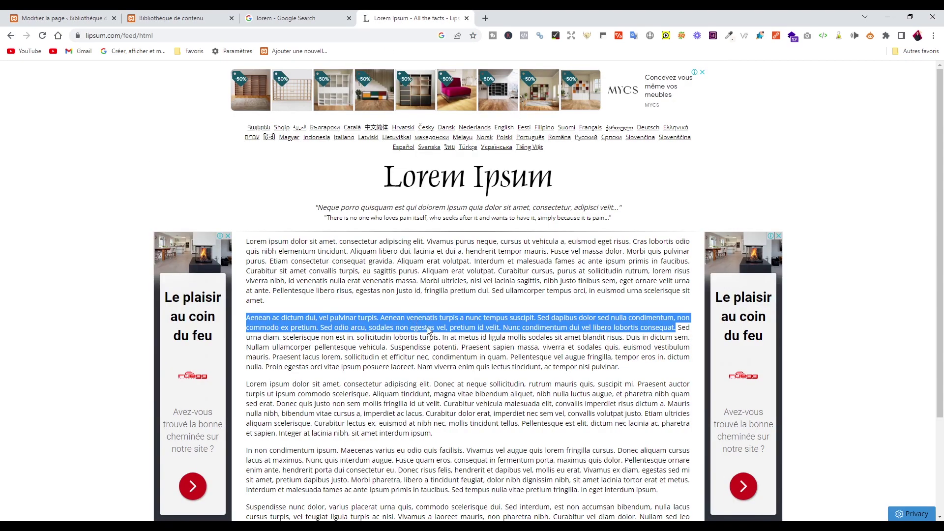
{"action": "left_click", "coordinate": [91, 19]}
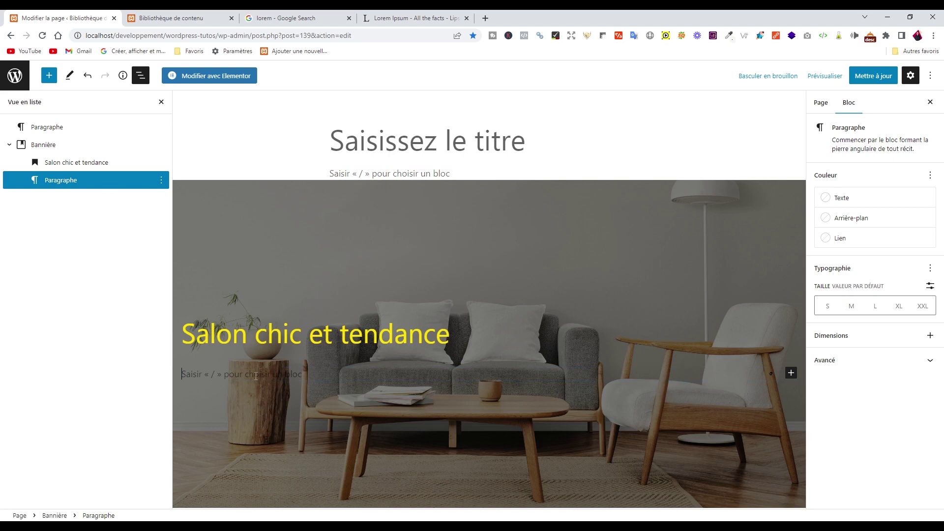
{"action": "type", "text": "Aenean ac dictum dui, vel pulvinar turpis. Aenean venenatis turpis a nunc tempus suscipit. Sed dapibus dolor sed nulla condimentum, non commodo ex pretium. Sed odio arcu, sodales non egestas vel, pretium id velit. Nunc condimentum dui vel libero lobortis consequat."}
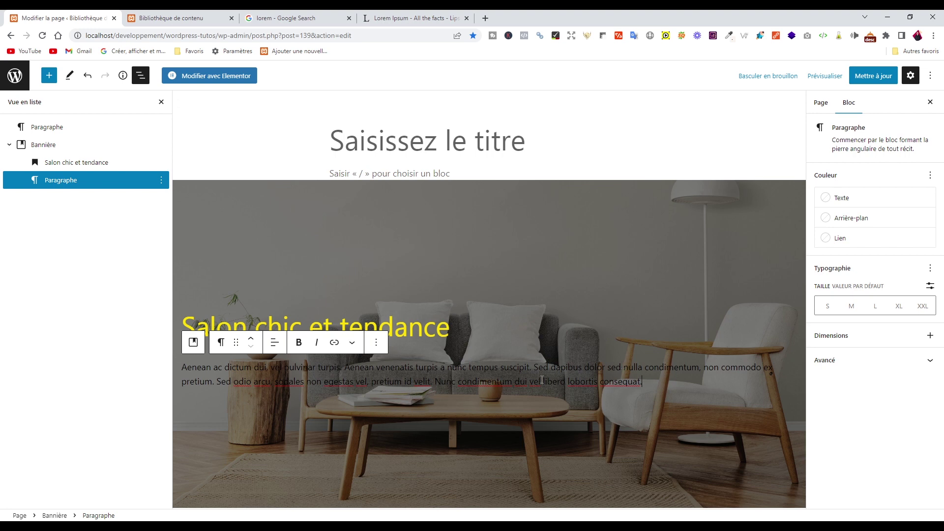
Step: Insert a 50 / 50 Colonnes block between the banner heading and the lorem ipsum paragraph
{"action": "left_click", "coordinate": [467, 334]}
{"action": "key", "text": "Return"}
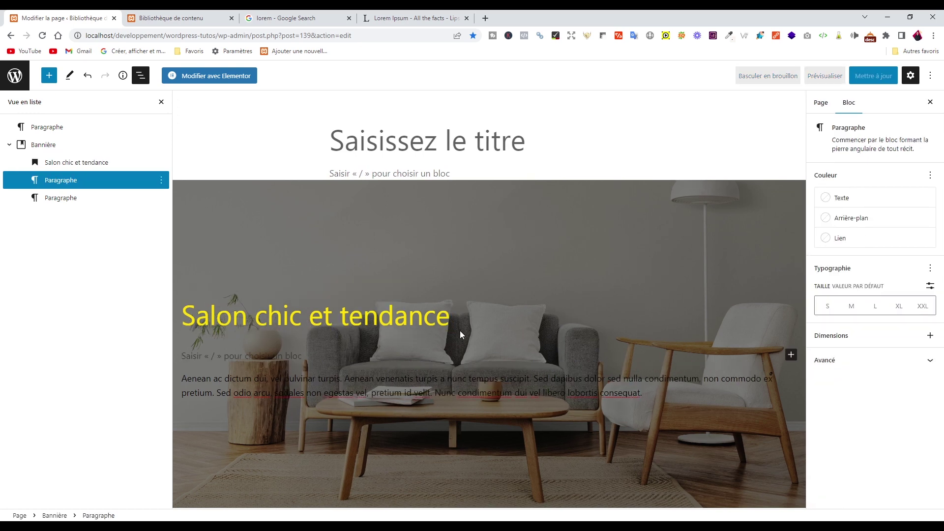
{"action": "type", "text": "/"}
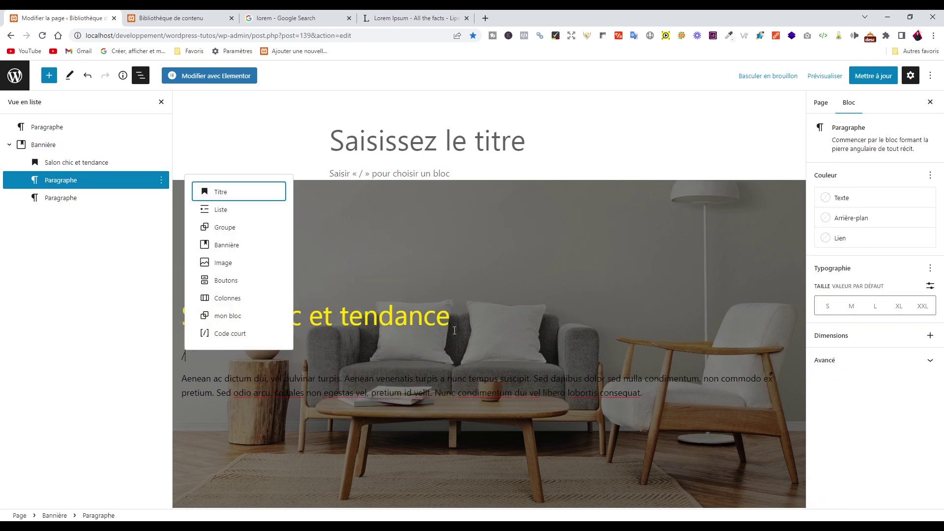
{"action": "type", "text": "colo"}
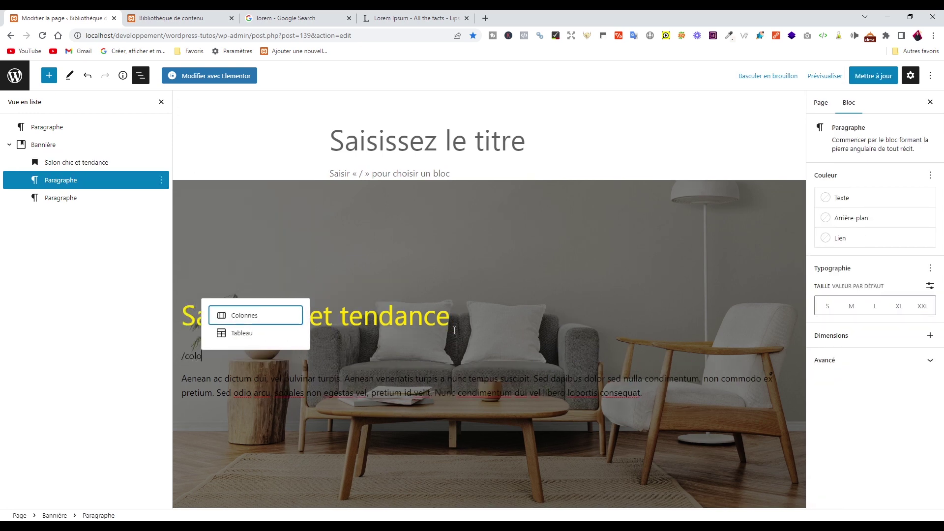
{"action": "type", "text": "nn"}
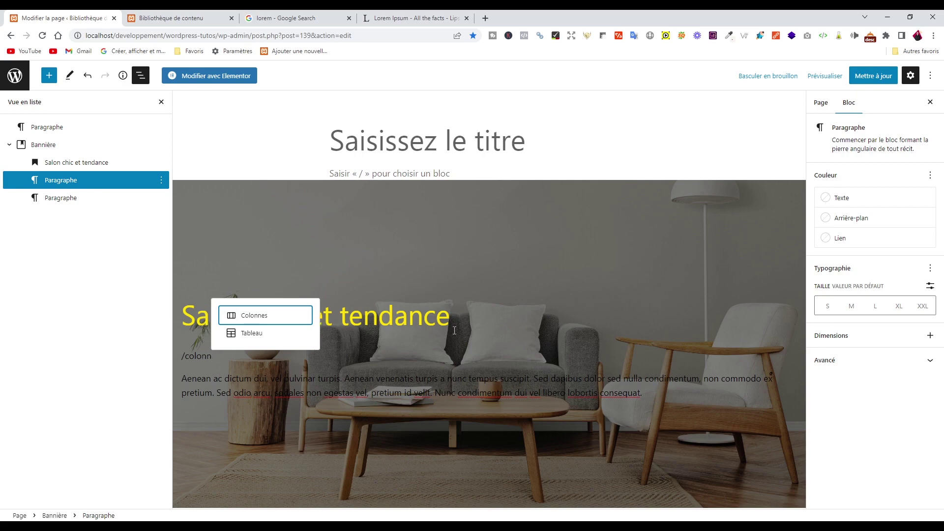
{"action": "left_click", "coordinate": [254, 317]}
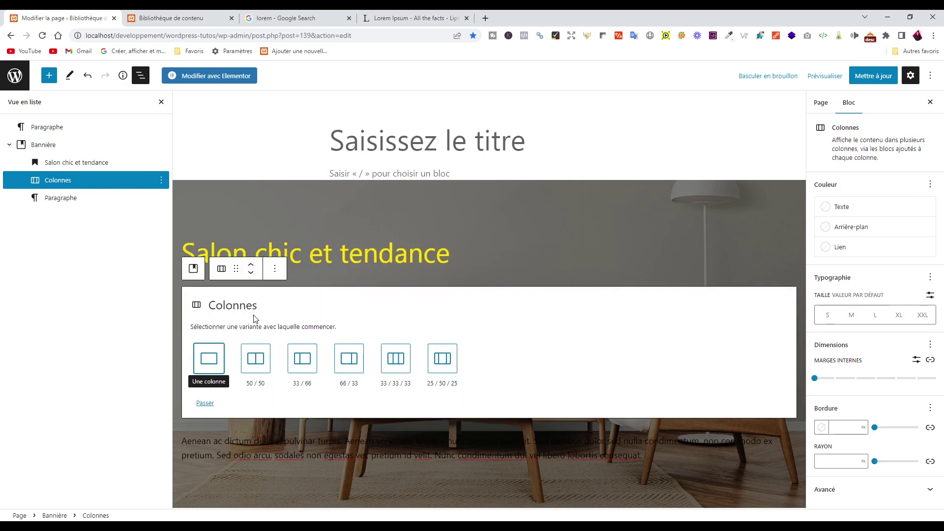
{"action": "left_click", "coordinate": [256, 360]}
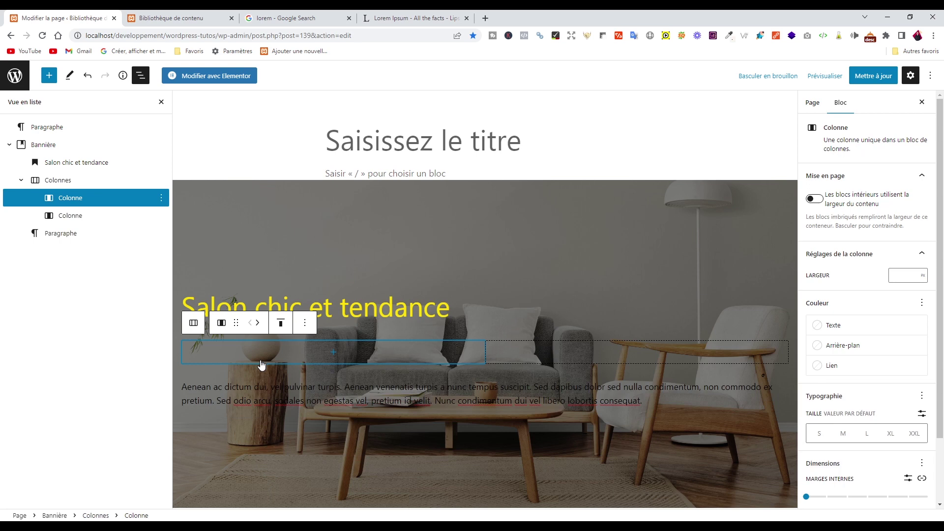
Step: Move the lorem ipsum paragraph into the first column and set its text colour to the white Base theme colour
{"action": "left_click", "coordinate": [365, 400]}
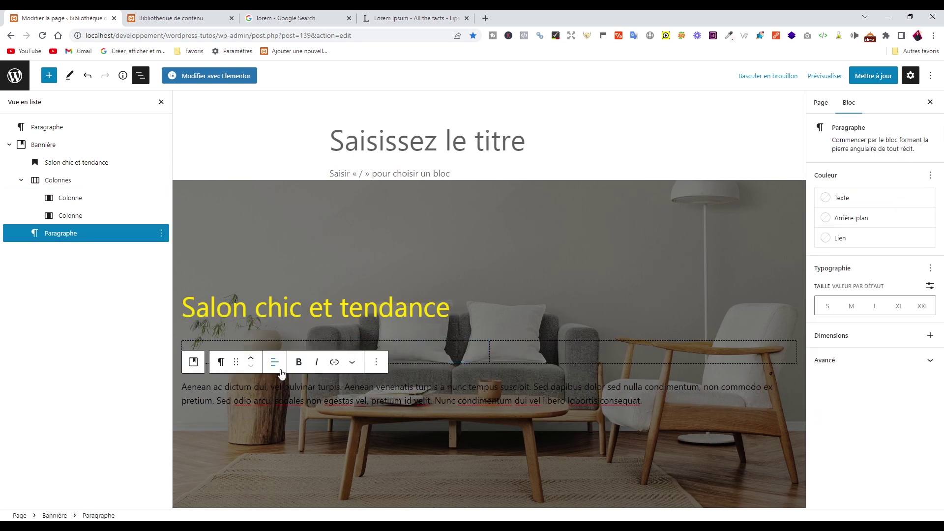
{"action": "left_click_drag", "start_coordinate": [236, 364], "coordinate": [339, 352]}
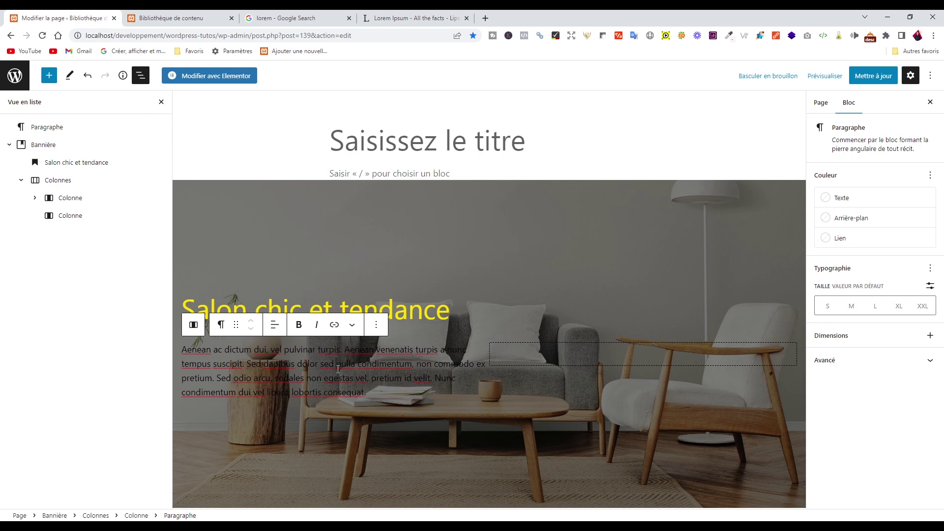
{"action": "left_click", "coordinate": [830, 202]}
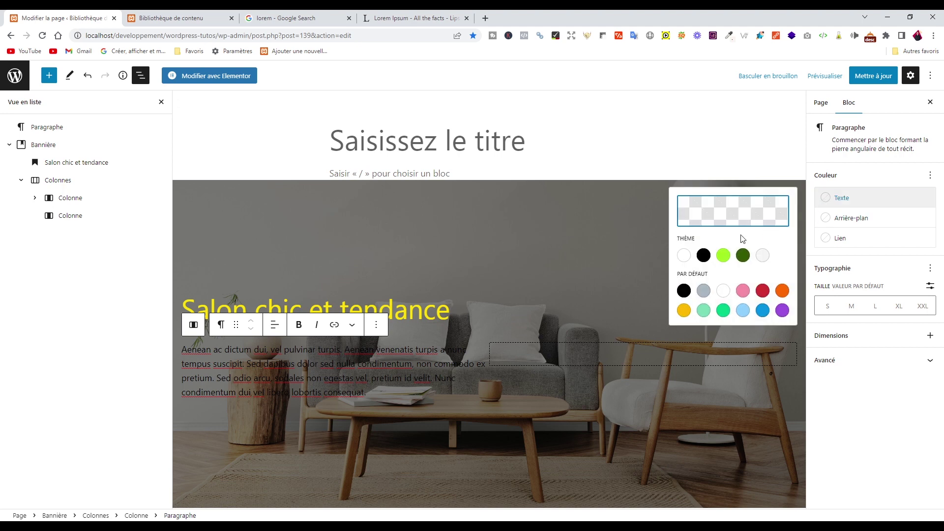
{"action": "left_click", "coordinate": [683, 255]}
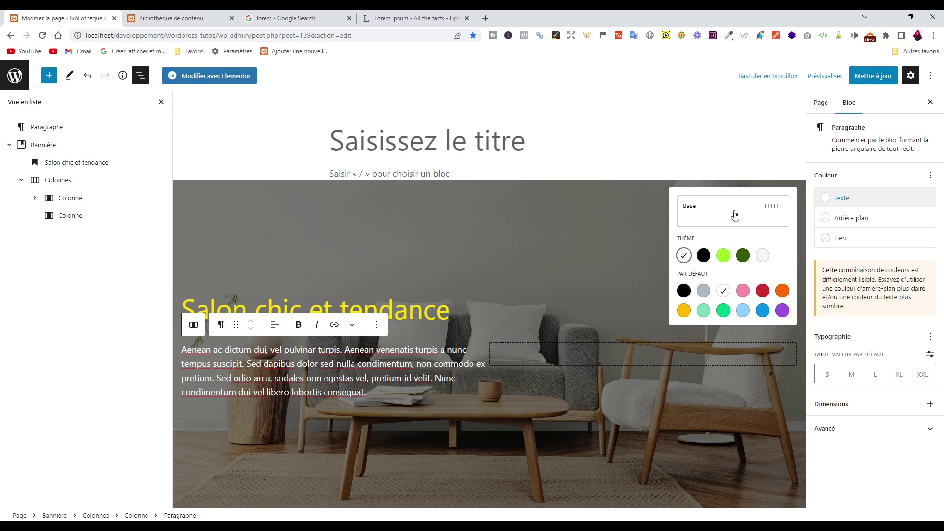
{"action": "left_click", "coordinate": [757, 143]}
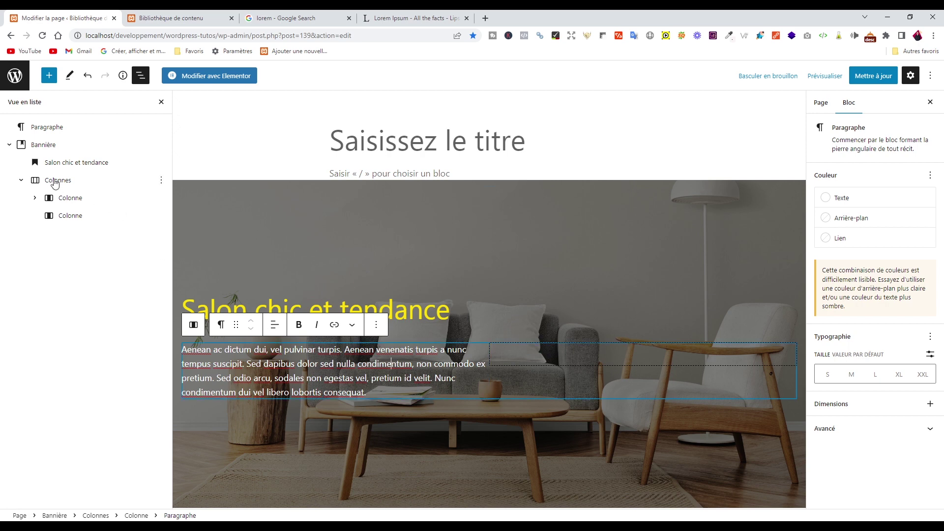
Step: Set the width (Largeur) of the first column to 400 px
{"action": "left_click", "coordinate": [60, 198]}
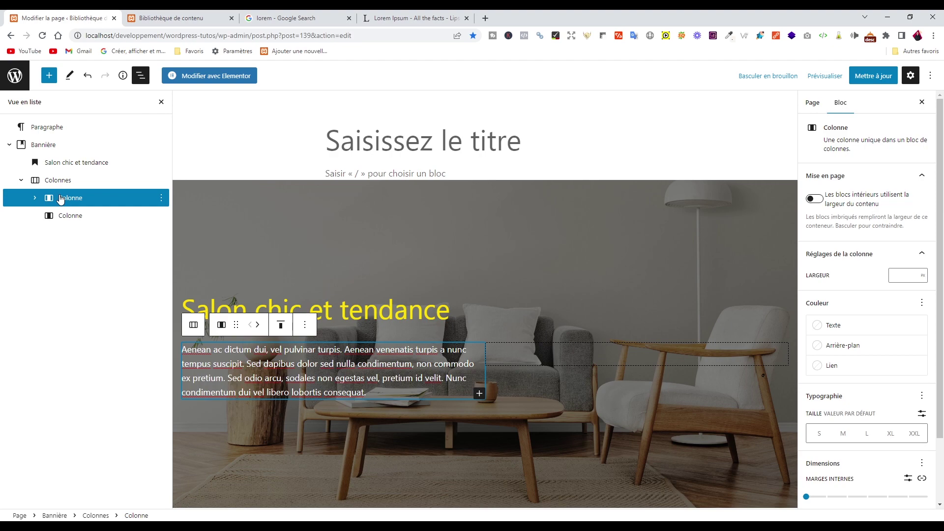
{"action": "left_click", "coordinate": [906, 276]}
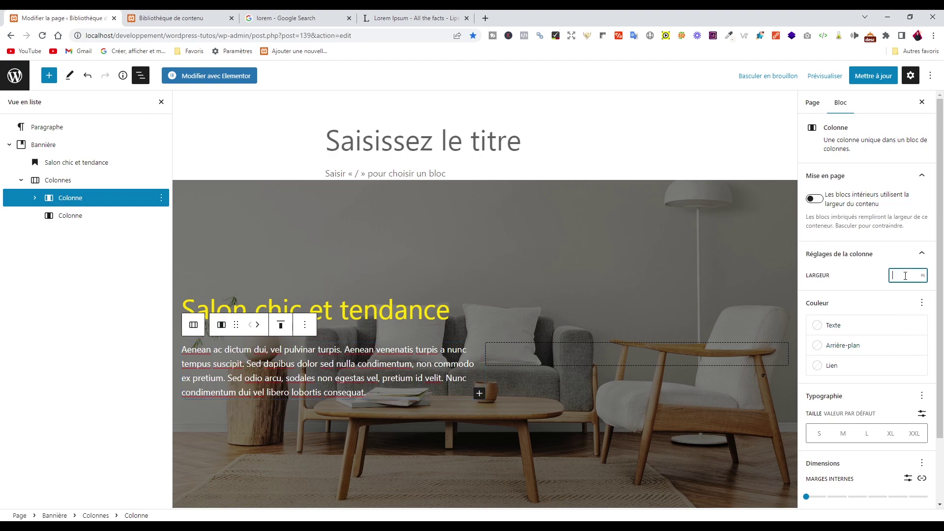
{"action": "type", "text": "300"}
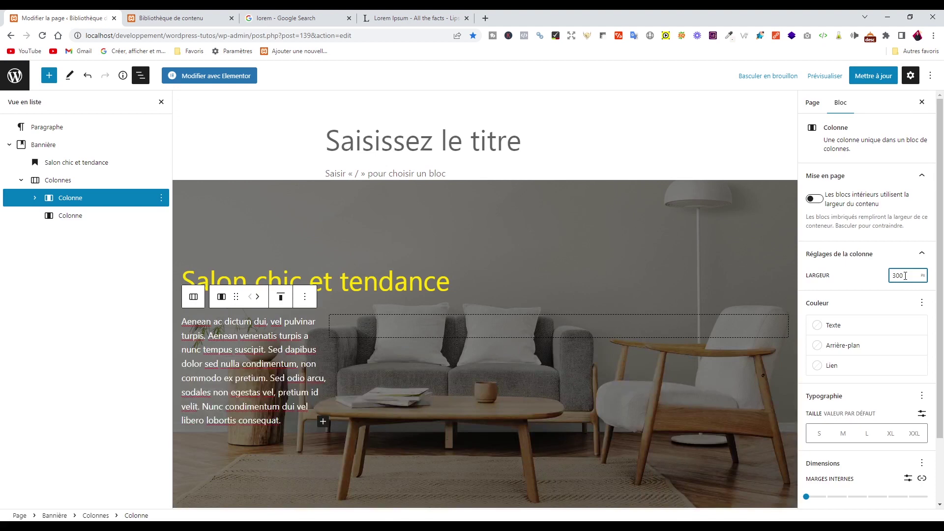
{"action": "left_click_drag", "start_coordinate": [905, 276], "coordinate": [891, 276]}
{"action": "type", "text": "400"}
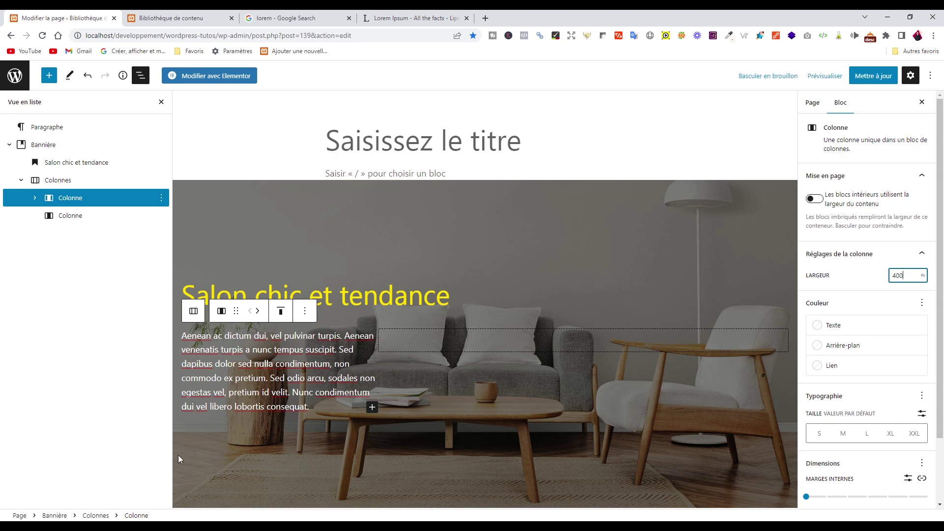
Step: Add a Boutons block below the paragraph in the first column with a button labelled "En savoir plus"
{"action": "left_click", "coordinate": [290, 394]}
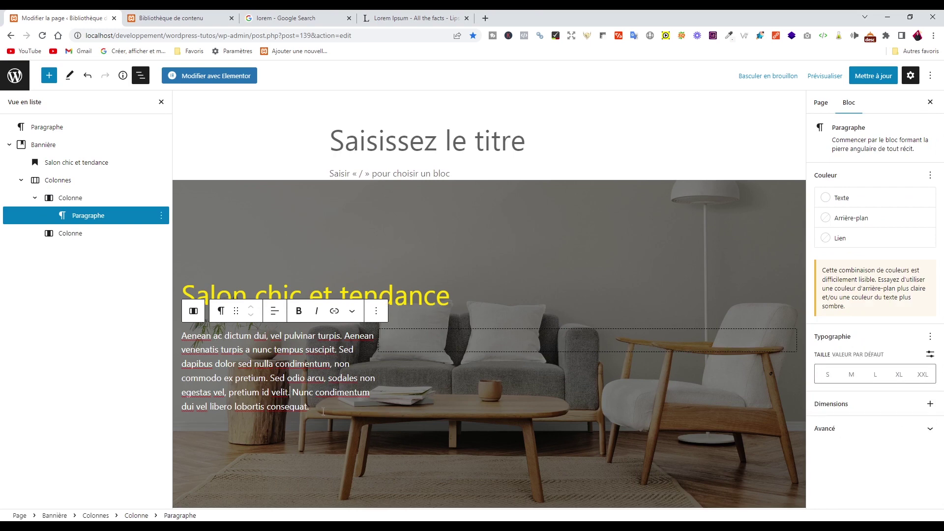
{"action": "key", "text": "Return"}
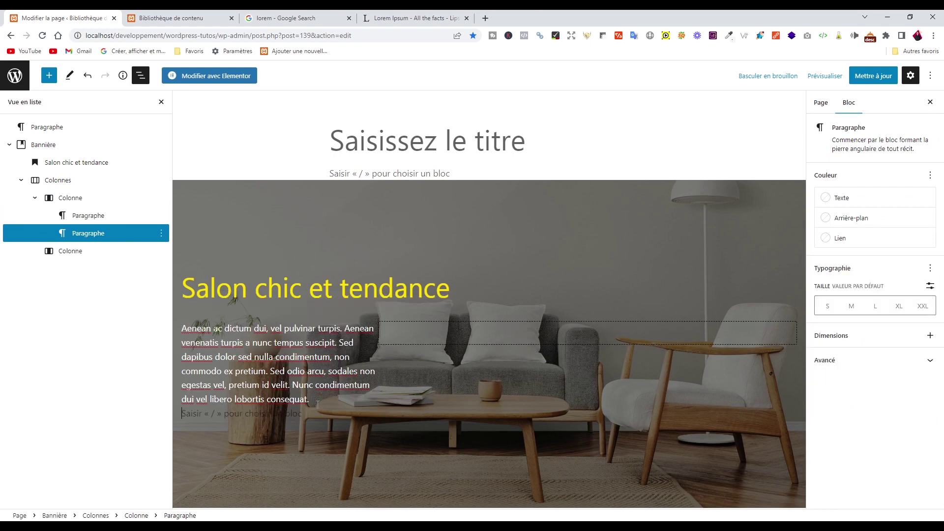
{"action": "type", "text": "/but"}
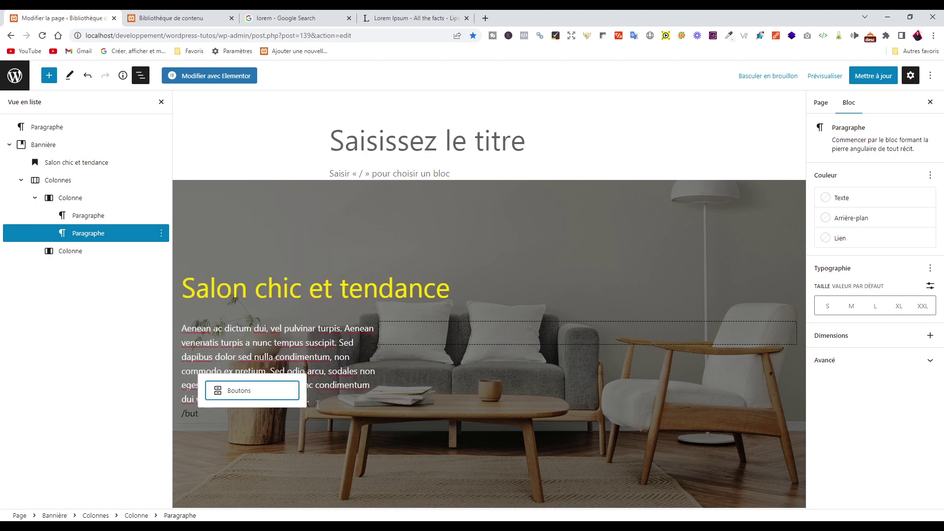
{"action": "left_click", "coordinate": [263, 395]}
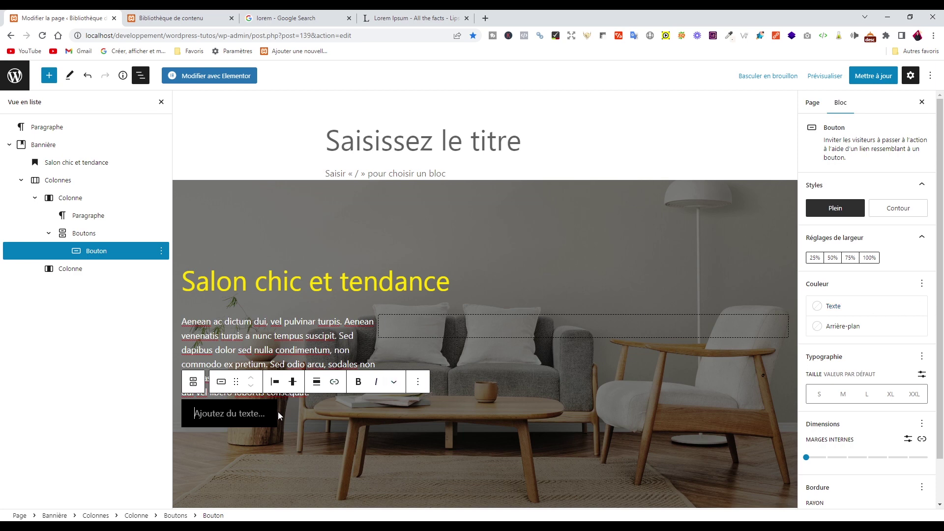
{"action": "type", "text": "En "}
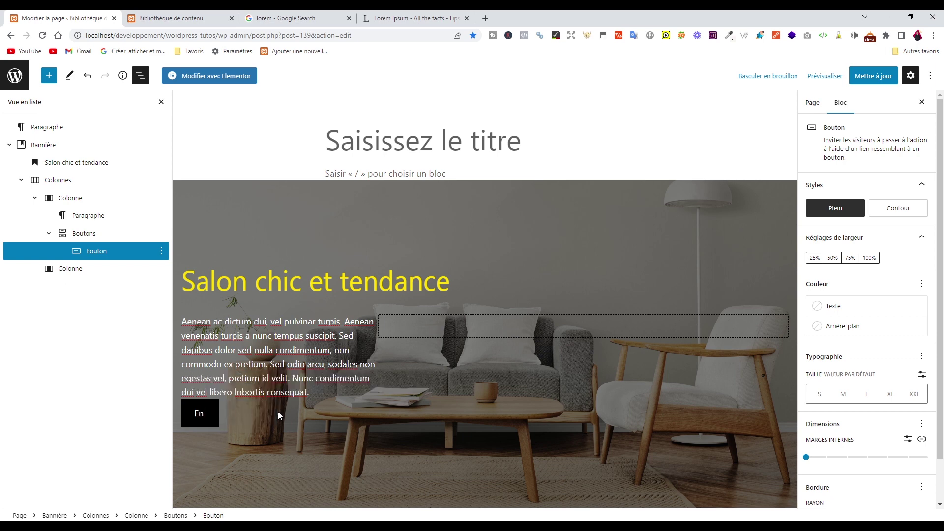
{"action": "type", "text": "savoir plus"}
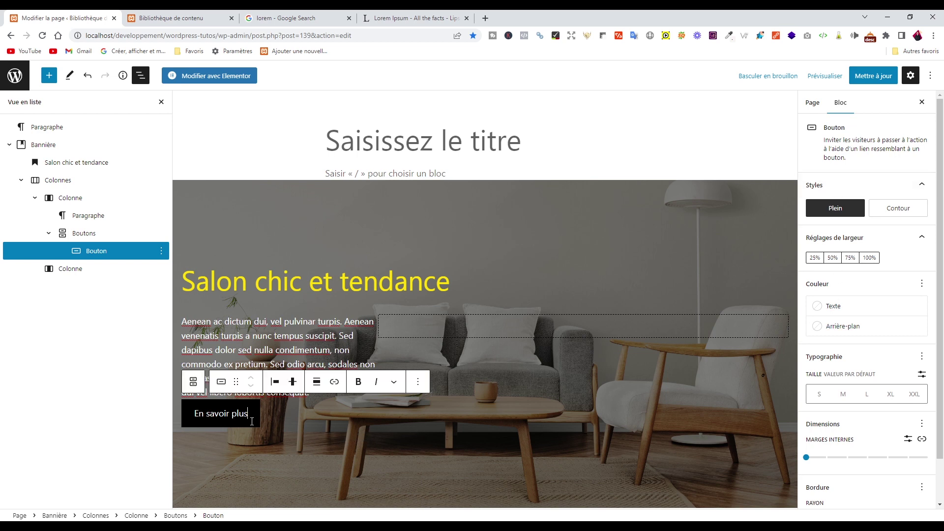
{"action": "left_click", "coordinate": [252, 463]}
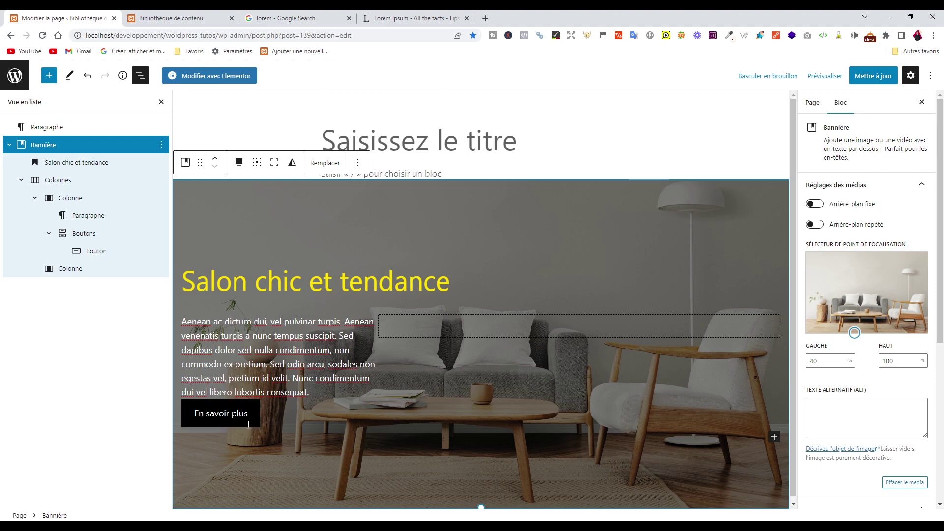
Step: Set the "En savoir plus" button's text colour to black and its background to Ambre vif lumineux (FCB900)
{"action": "left_click", "coordinate": [259, 422]}
{"action": "left_click", "coordinate": [829, 306]}
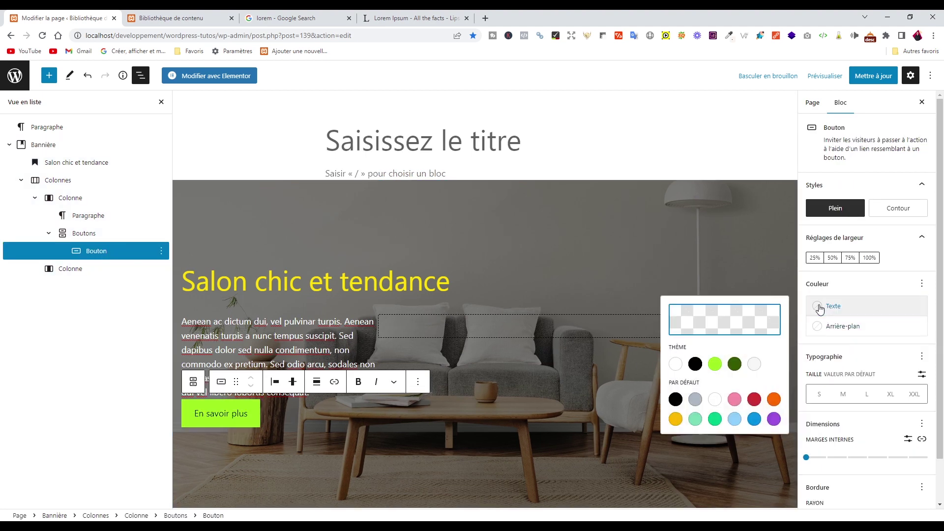
{"action": "left_click", "coordinate": [695, 364]}
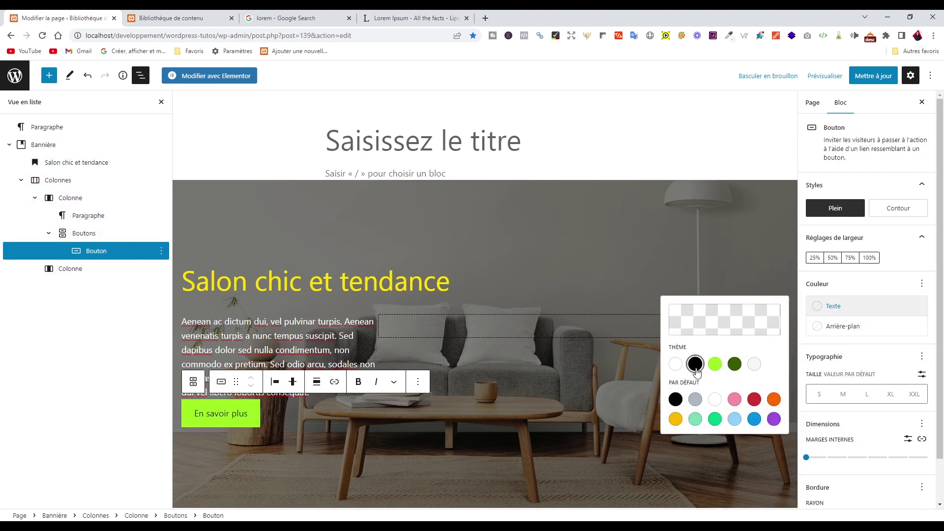
{"action": "left_click", "coordinate": [821, 332]}
{"action": "left_click", "coordinate": [820, 332]}
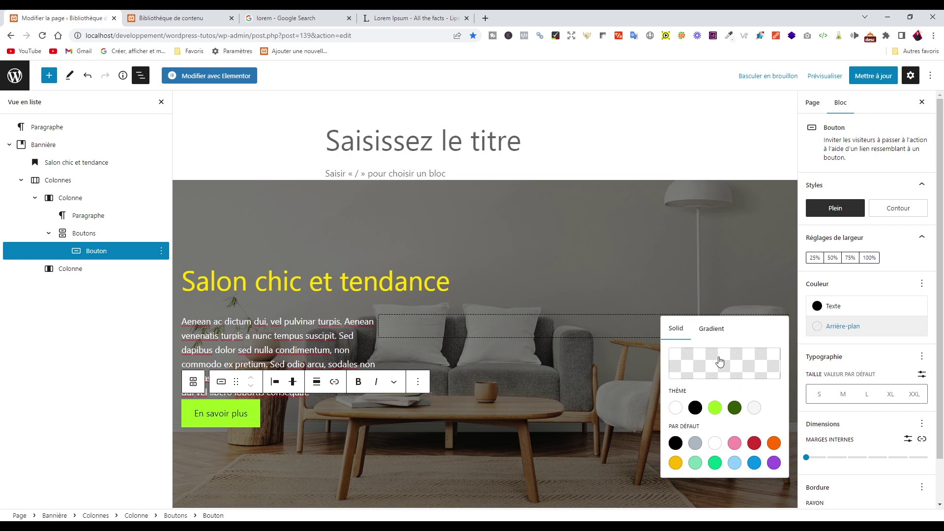
{"action": "left_click", "coordinate": [675, 463]}
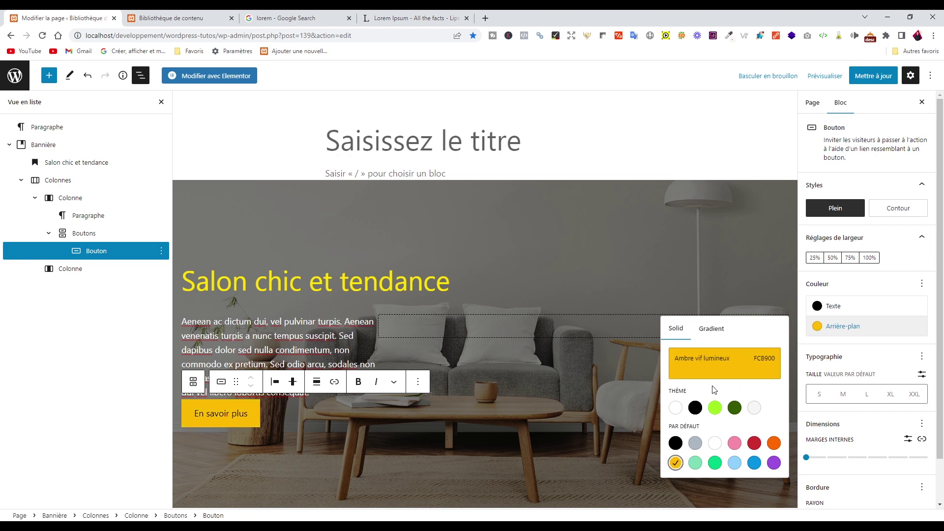
Step: Try to paste a custom hex code as the button's background colour
{"action": "left_click", "coordinate": [718, 372]}
{"action": "double_click", "coordinate": [571, 359]}
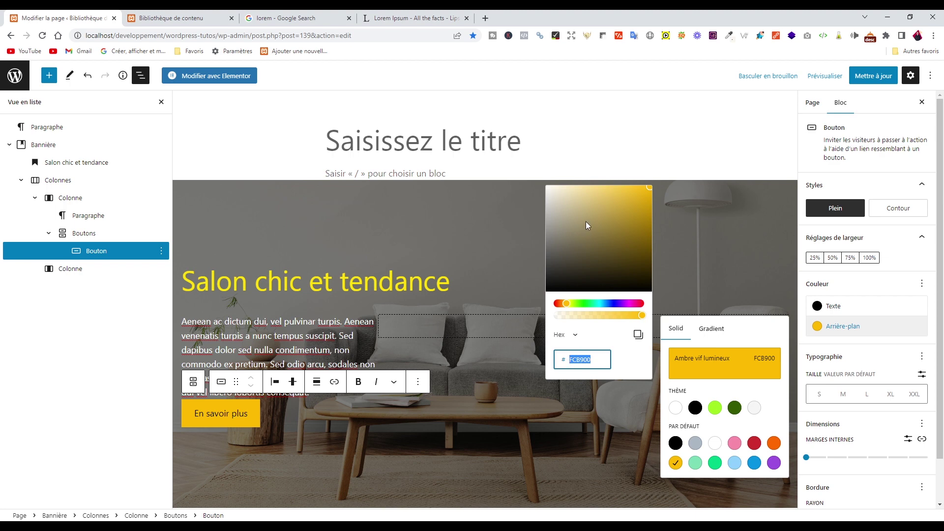
{"action": "type", "text": "AENEAN AC"}
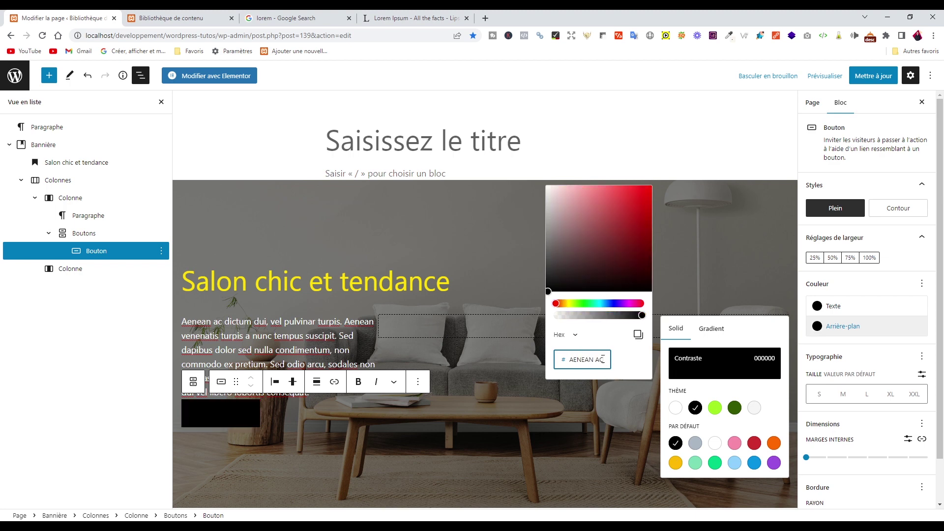
{"action": "left_click_drag", "start_coordinate": [603, 359], "coordinate": [563, 359]}
Step: Copy the custom text colour code FFE100 from the "Salon chic et tendance" heading
{"action": "left_click", "coordinate": [364, 284]}
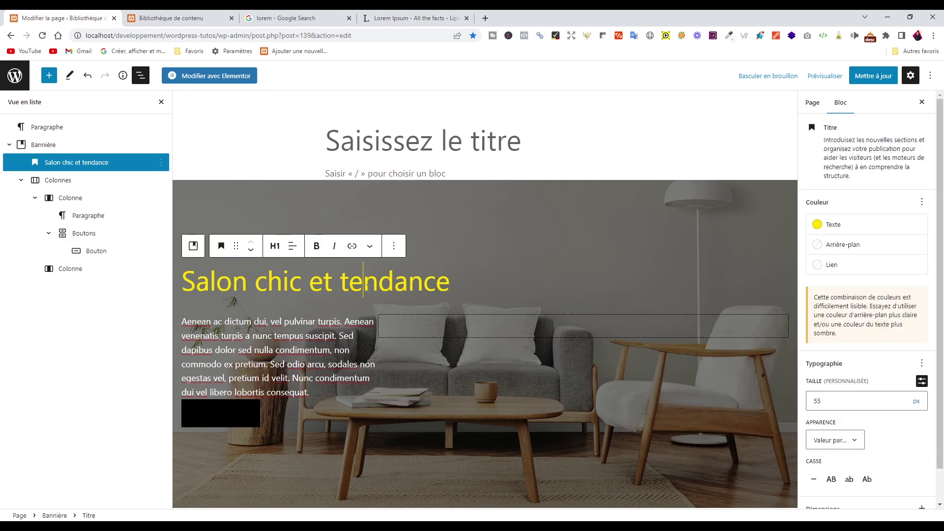
{"action": "left_click", "coordinate": [818, 224]}
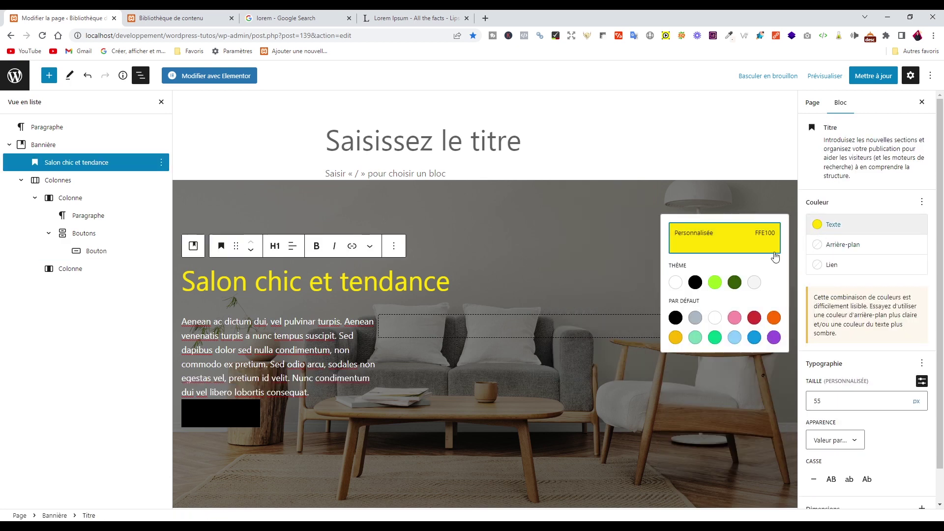
{"action": "left_click", "coordinate": [749, 254]}
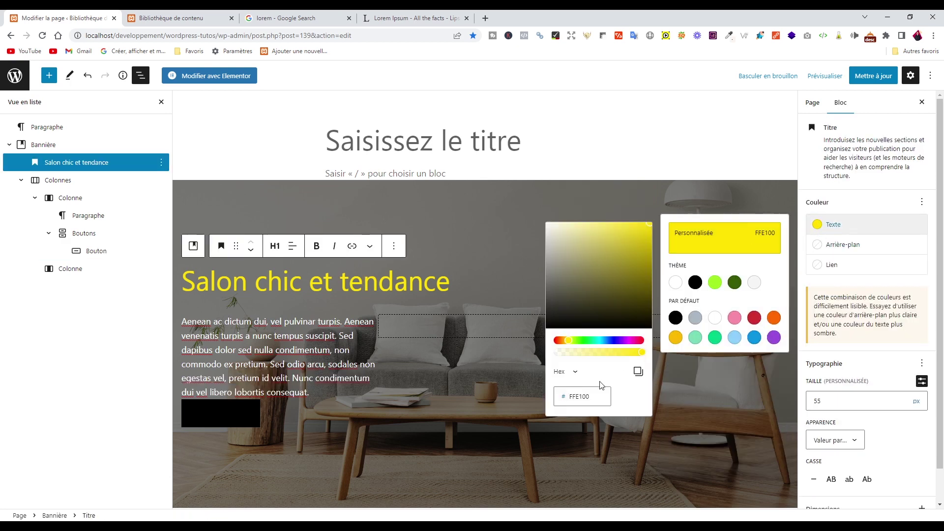
{"action": "left_click_drag", "start_coordinate": [604, 396], "coordinate": [555, 403]}
{"action": "left_click", "coordinate": [926, 287]}
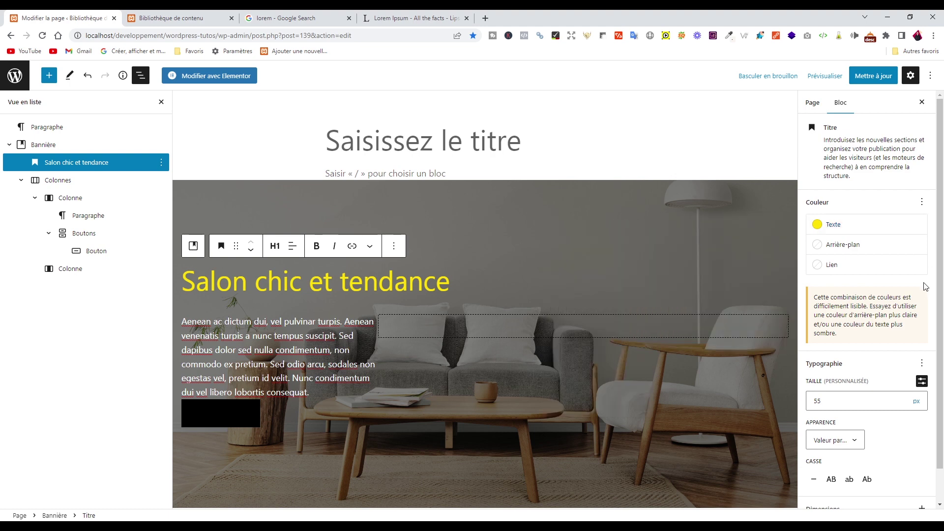
Step: Set the "En savoir plus" button's background to the custom colour FFE100
{"action": "left_click", "coordinate": [222, 417]}
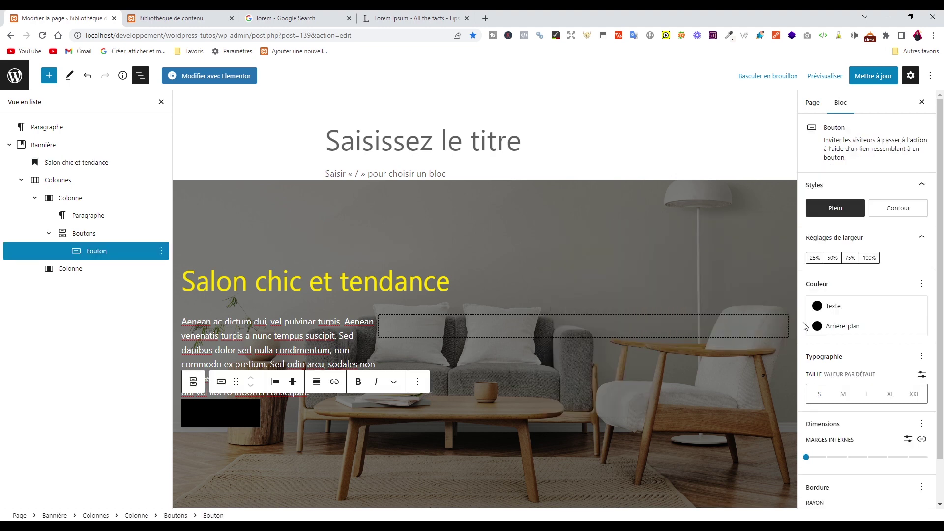
{"action": "left_click", "coordinate": [818, 326]}
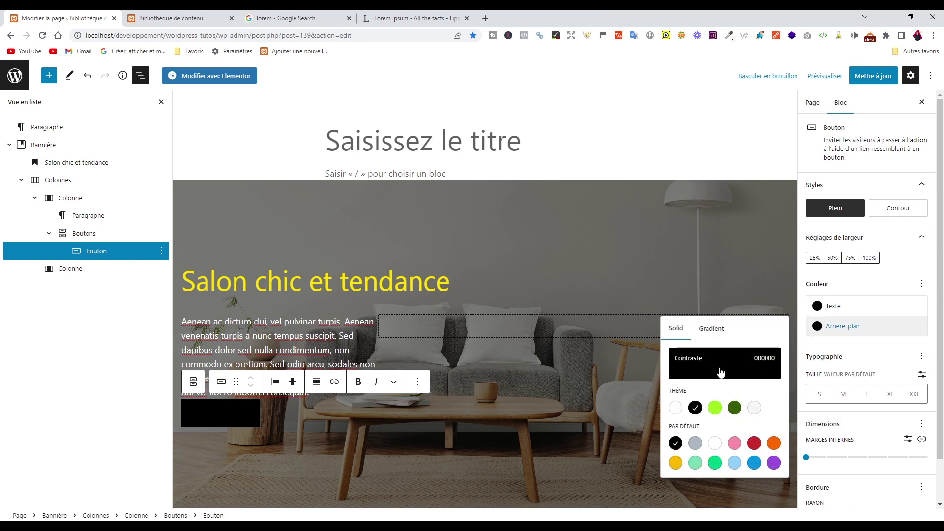
{"action": "left_click", "coordinate": [676, 463]}
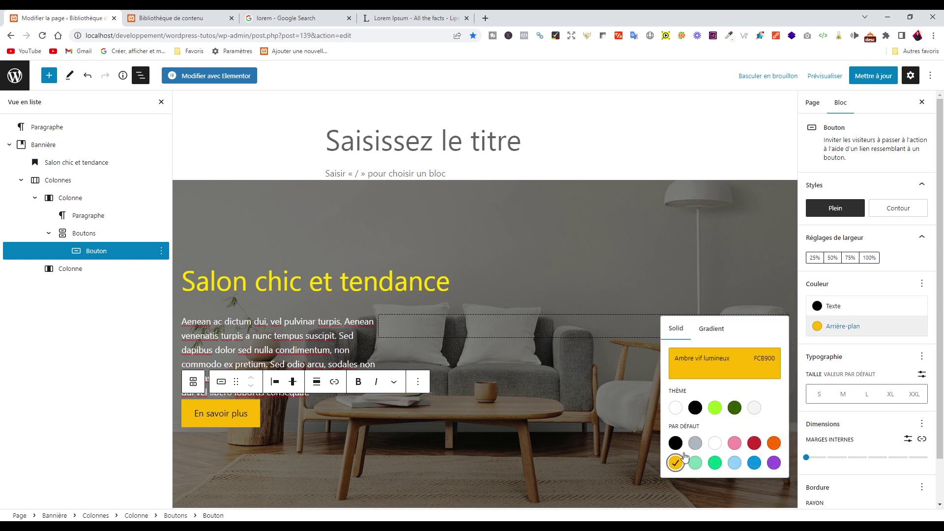
{"action": "left_click", "coordinate": [716, 373]}
{"action": "left_click_drag", "start_coordinate": [596, 362], "coordinate": [564, 362]}
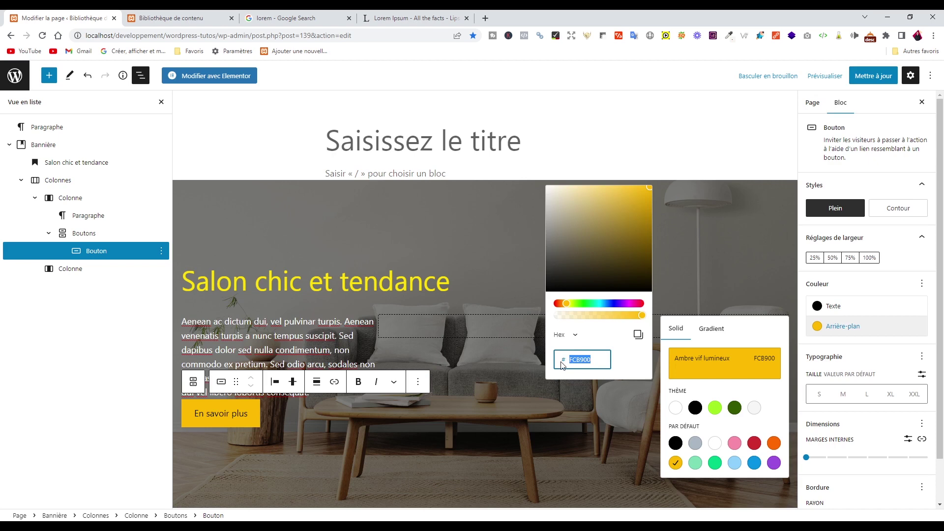
{"action": "type", "text": "FFE100"}
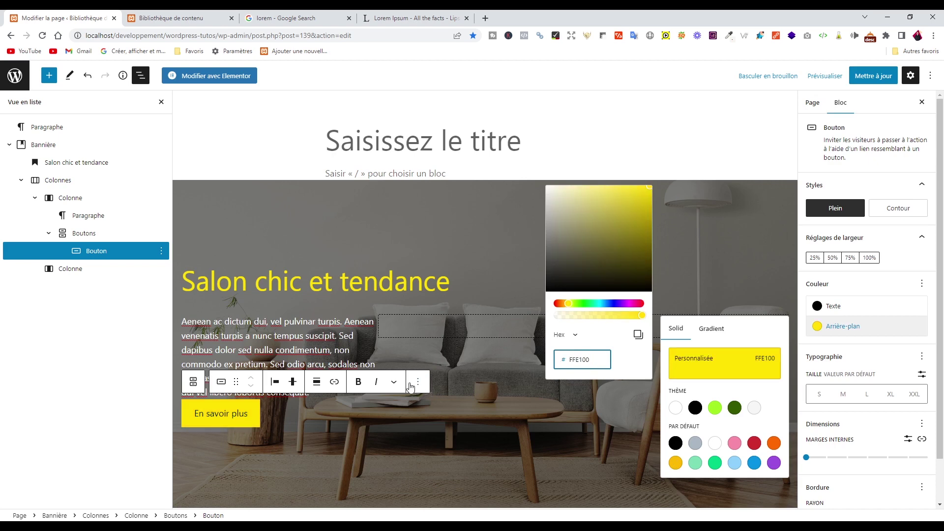
Step: Align the button vertically to the middle and set its vertical inner margin (Marges internes) to 5 px
{"action": "left_click", "coordinate": [293, 382]}
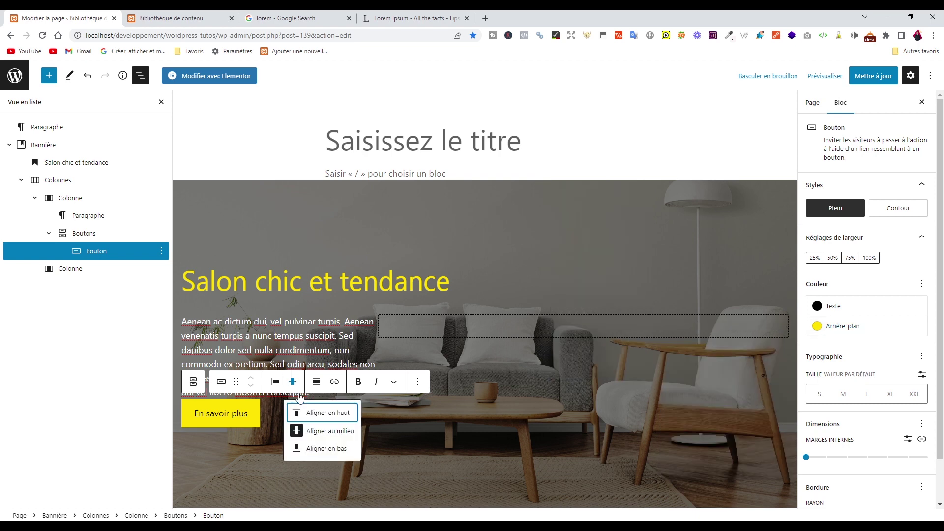
{"action": "left_click", "coordinate": [327, 431]}
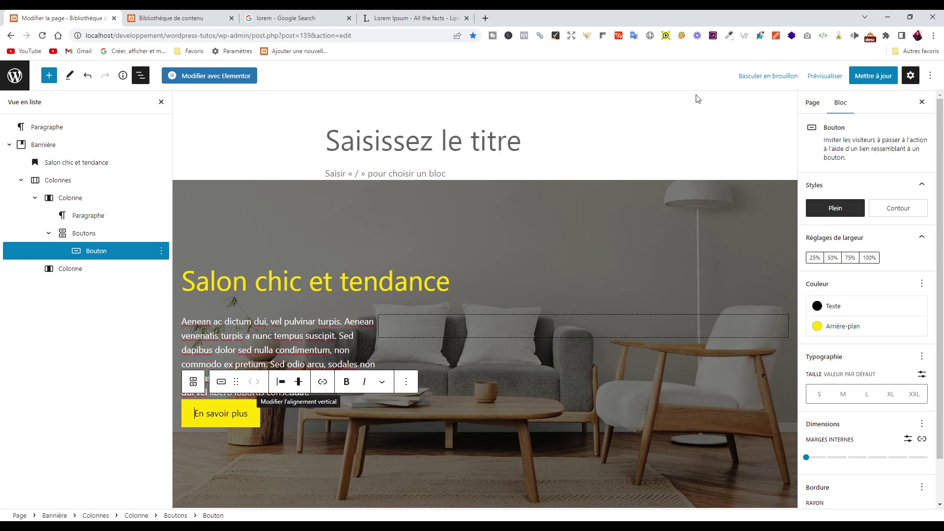
{"action": "scroll", "coordinate": [875, 265], "scroll_direction": "down", "scroll_amount": 1}
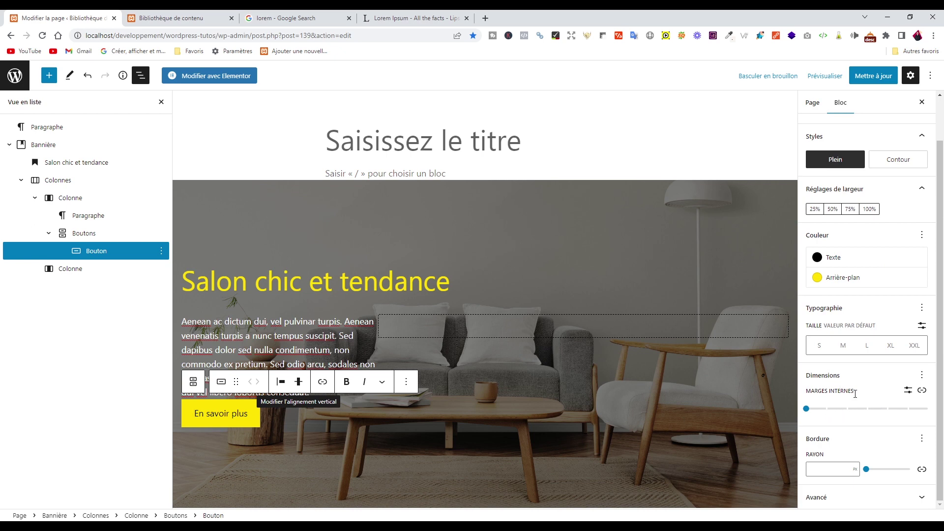
{"action": "left_click", "coordinate": [923, 391]}
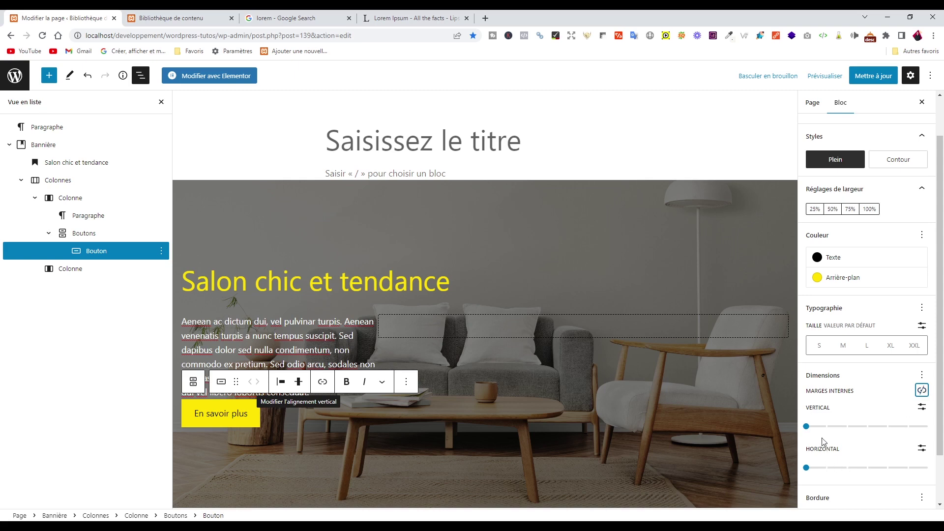
{"action": "left_click", "coordinate": [922, 409]}
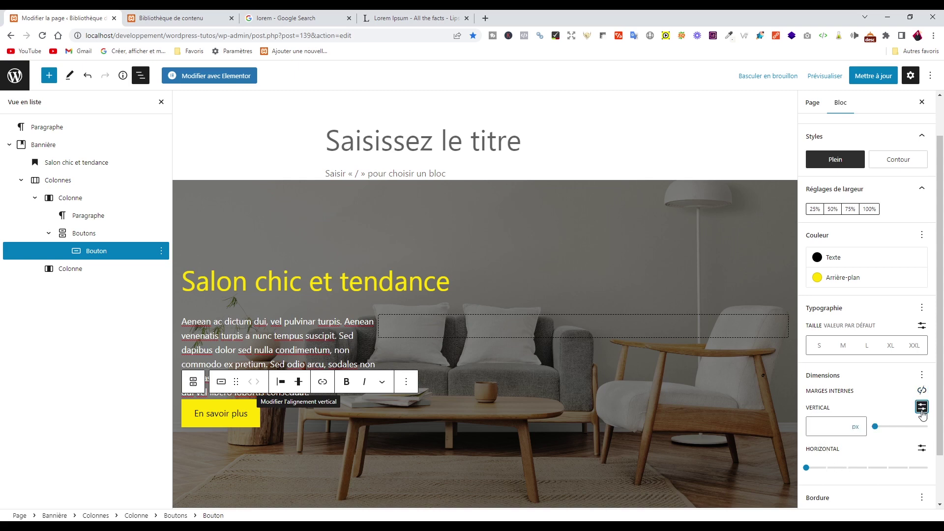
{"action": "left_click", "coordinate": [827, 429]}
{"action": "type", "text": "5"}
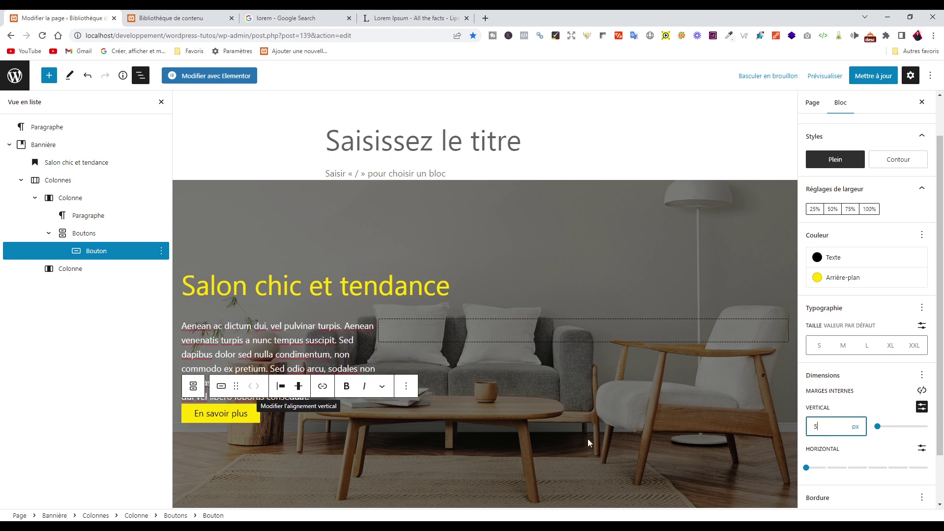
Step: Set the border radius (Rayon) of the "En savoir plus" button to 100
{"action": "scroll", "coordinate": [862, 391], "scroll_direction": "down", "scroll_amount": 2}
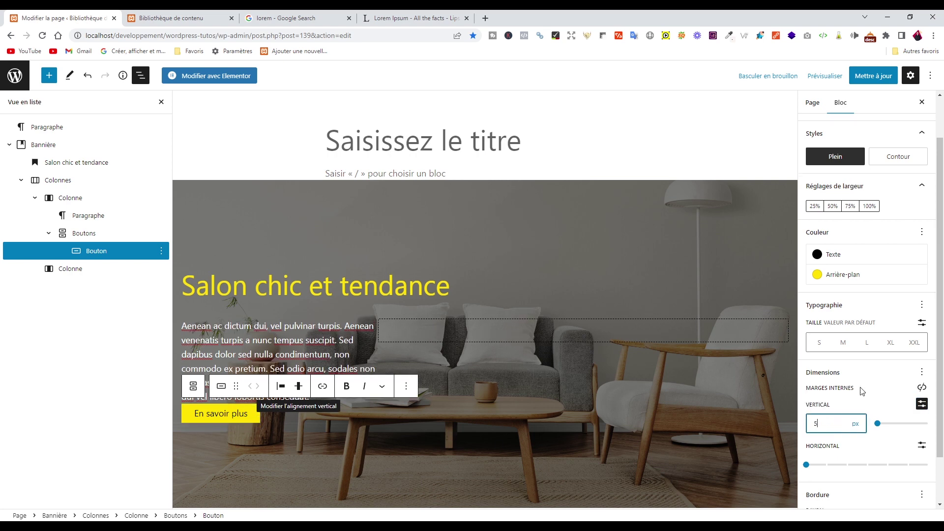
{"action": "left_click", "coordinate": [835, 471]}
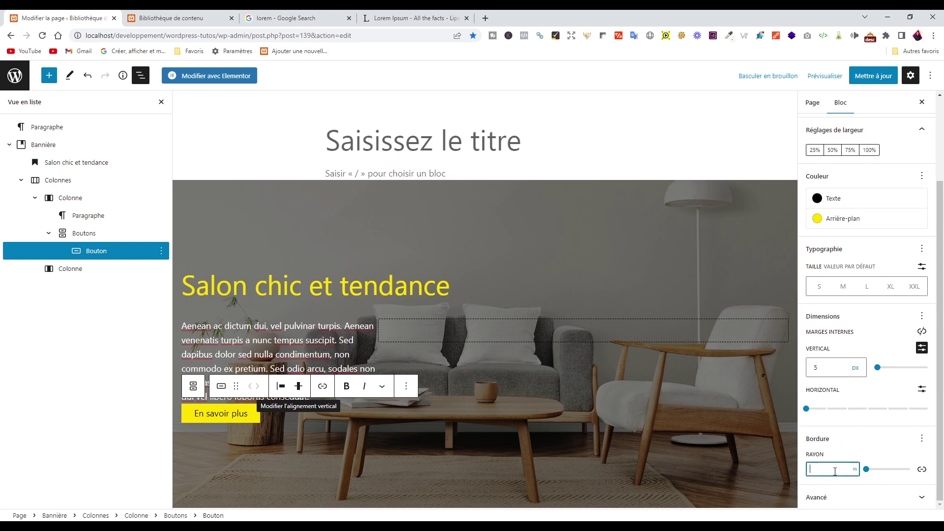
{"action": "type", "text": "100"}
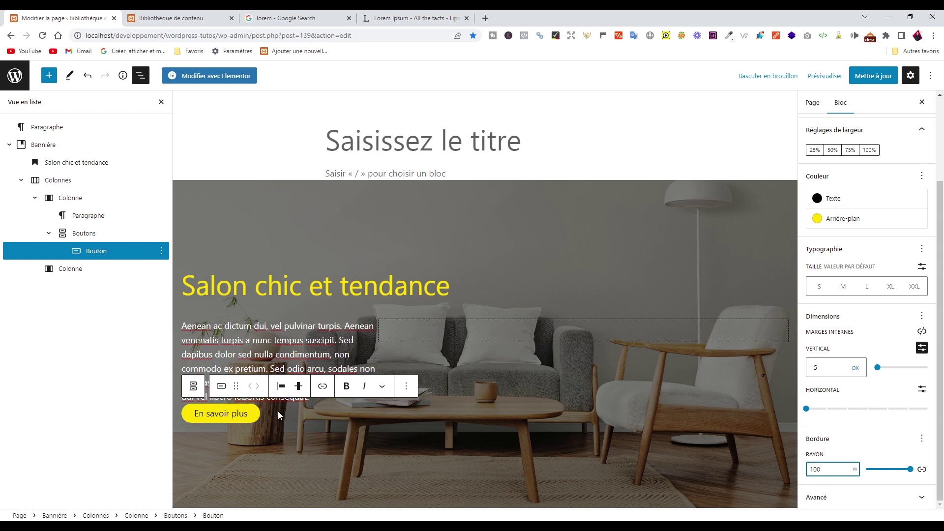
Step: Enable separate outer margins (Marge) on the first column's paragraph and set its bottom margin (Bas) to 1
{"action": "left_click", "coordinate": [308, 355]}
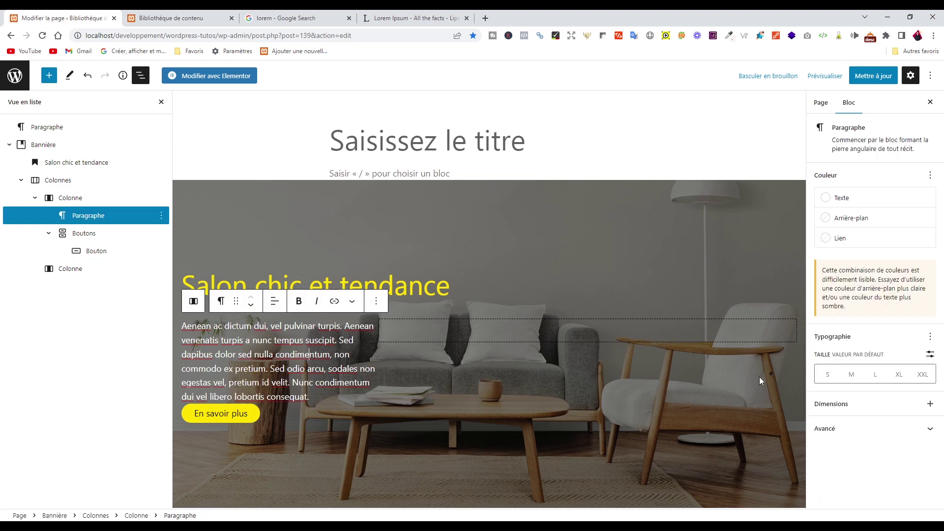
{"action": "left_click", "coordinate": [930, 405]}
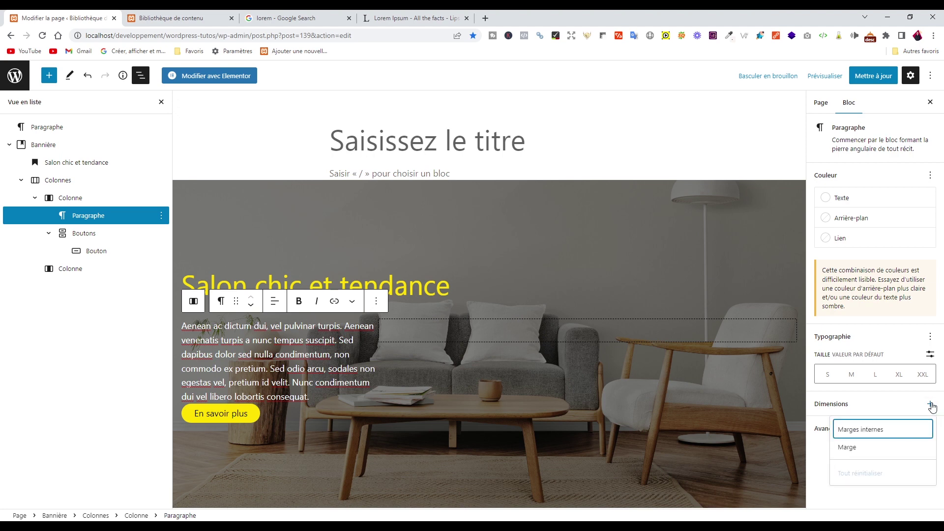
{"action": "left_click", "coordinate": [858, 447]}
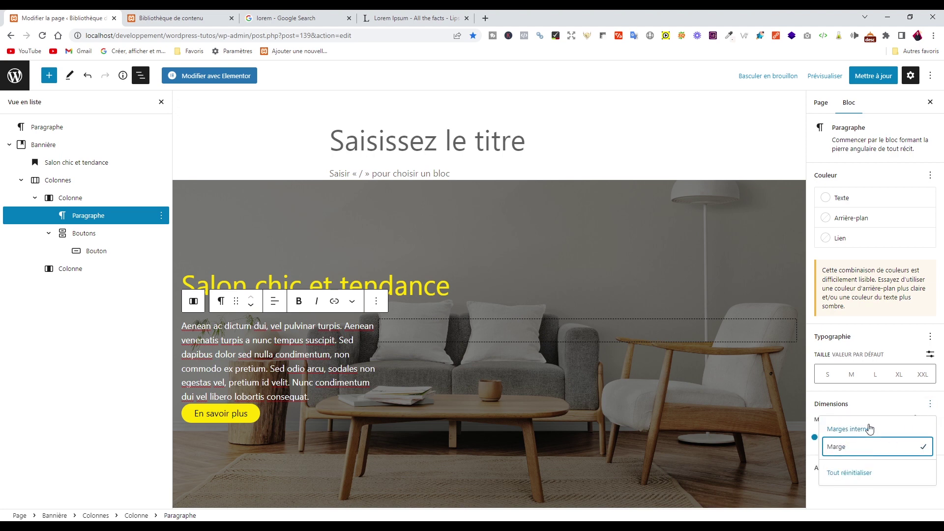
{"action": "left_click", "coordinate": [891, 405]}
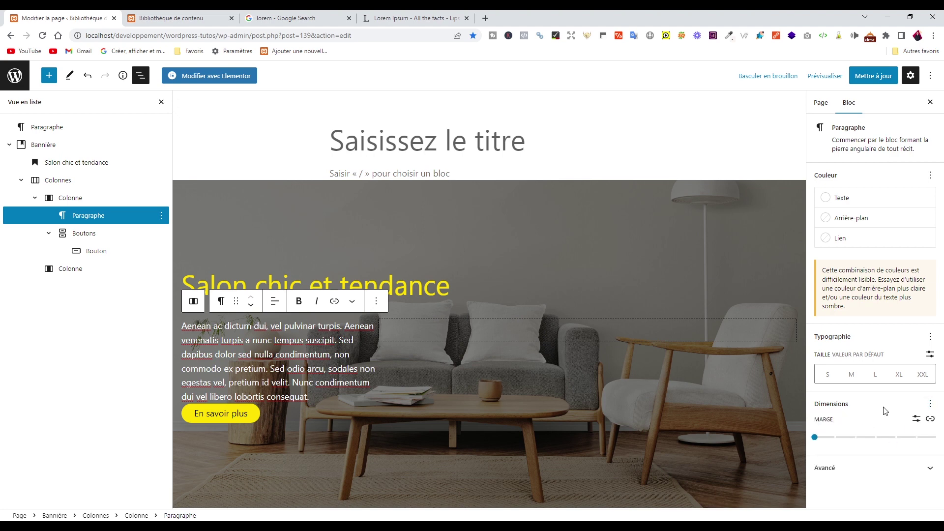
{"action": "left_click", "coordinate": [916, 418]}
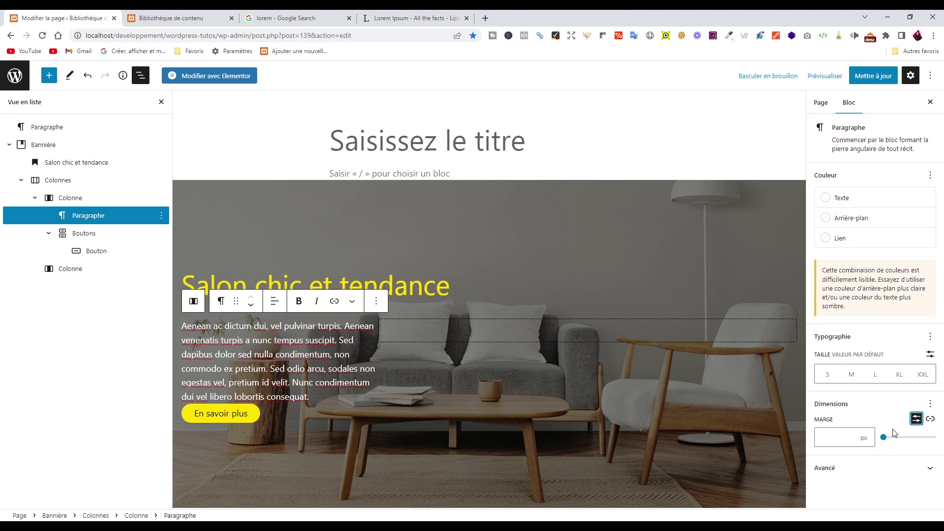
{"action": "left_click", "coordinate": [930, 419]}
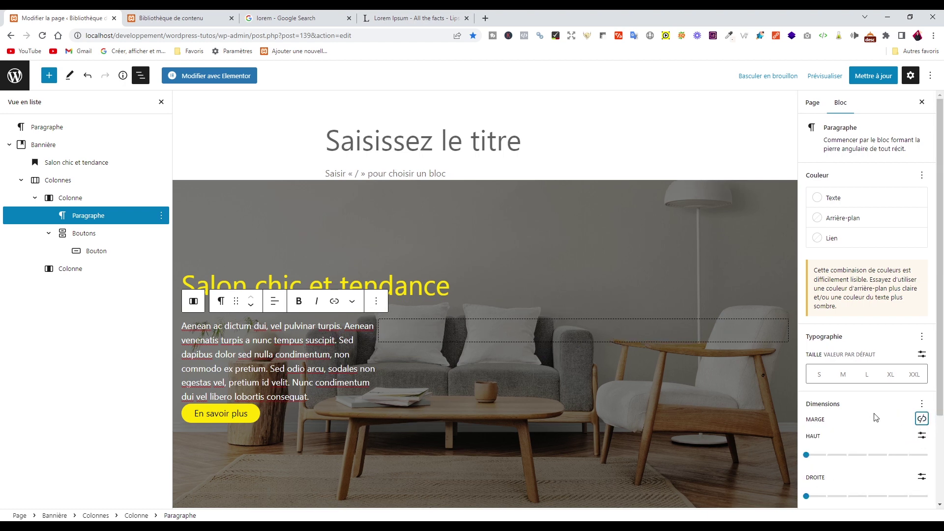
{"action": "scroll", "coordinate": [900, 432], "scroll_direction": "down", "scroll_amount": 2}
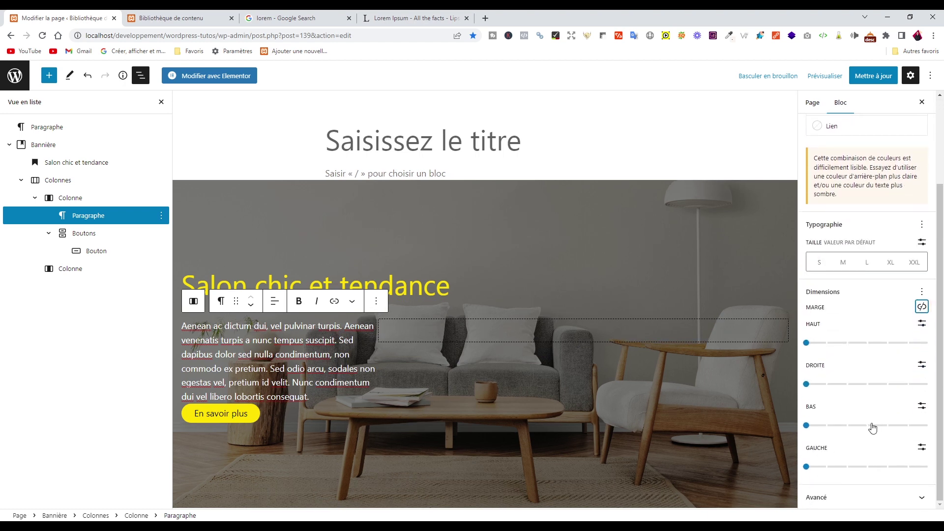
{"action": "left_click", "coordinate": [827, 426]}
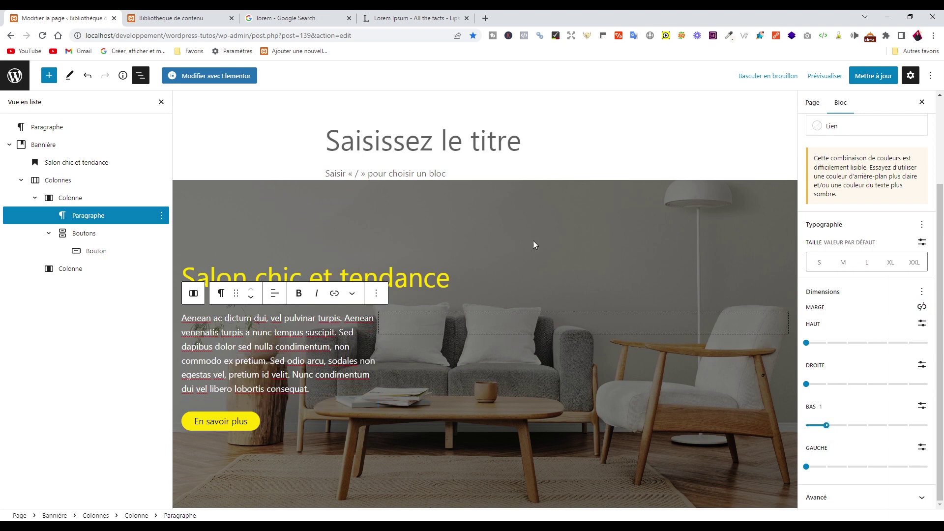
{"action": "left_click", "coordinate": [580, 143]}
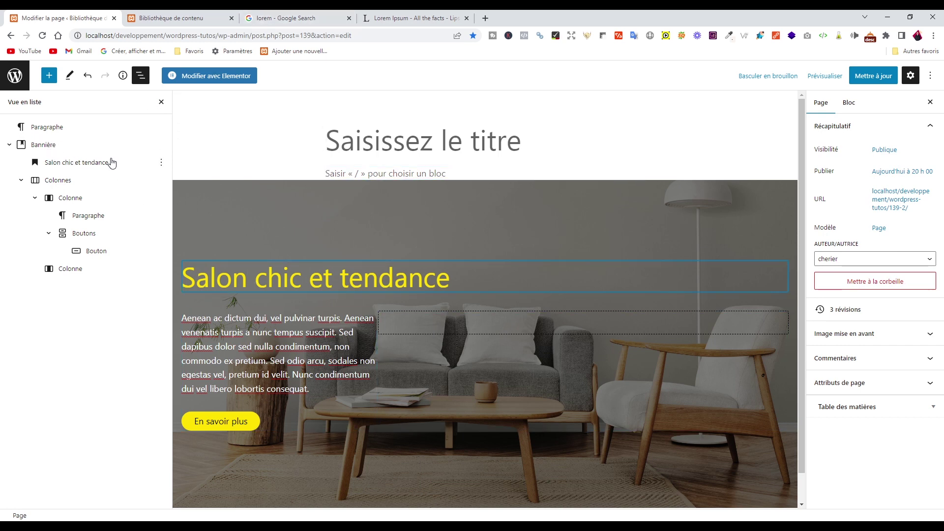
Step: Insert a paragraph reading "Immobilier" before the heading inside the banner
{"action": "left_click", "coordinate": [161, 162]}
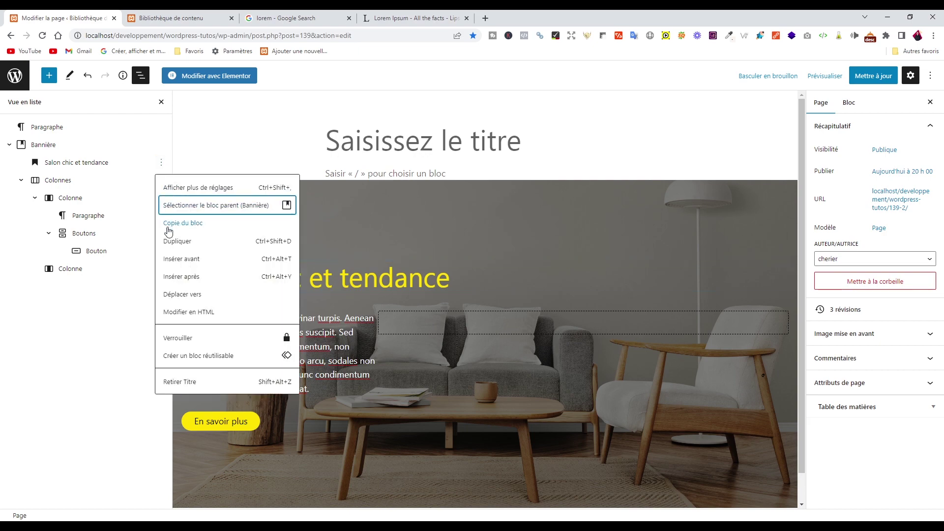
{"action": "left_click", "coordinate": [192, 268]}
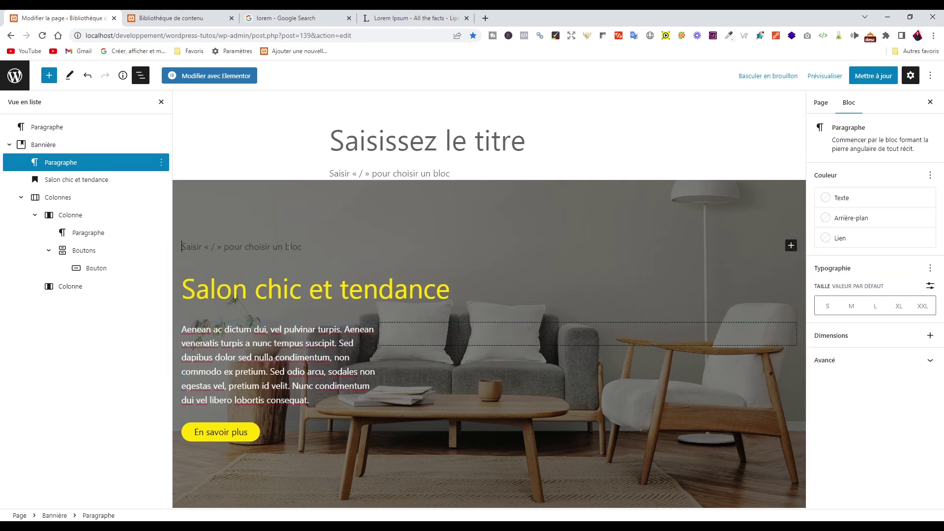
{"action": "type", "text": "Immobilier"}
Step: Set the text colour of the "Immobilier" paragraph to the theme's white
{"action": "key", "text": "shift+Home"}
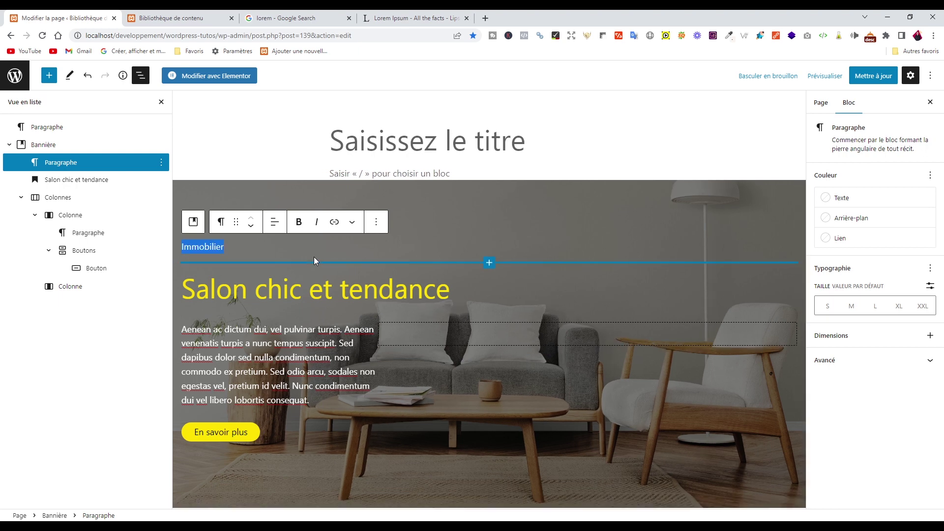
{"action": "left_click", "coordinate": [831, 199]}
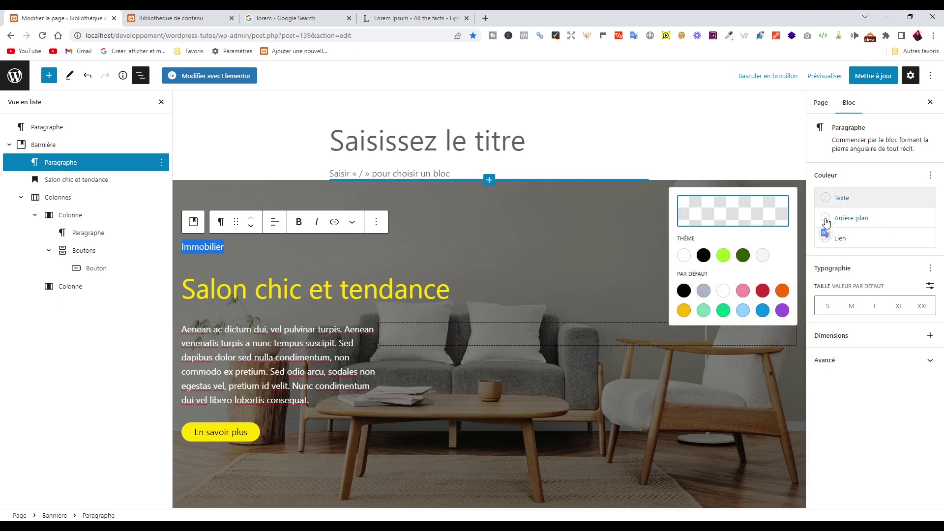
{"action": "left_click", "coordinate": [684, 255]}
{"action": "left_click", "coordinate": [694, 148]}
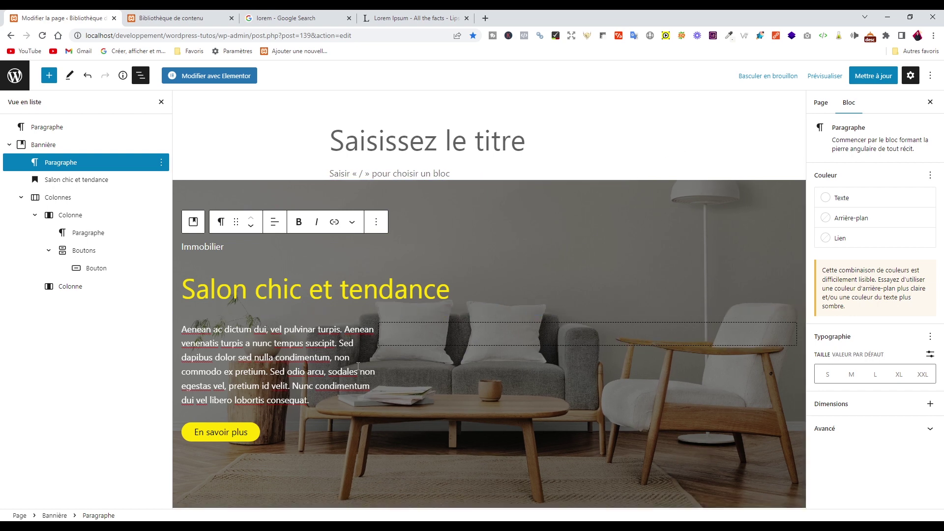
Step: Enable separate inner margins (Marges internes) on the Bannière block and set its left margin (Gauche) to 6
{"action": "left_click", "coordinate": [34, 146]}
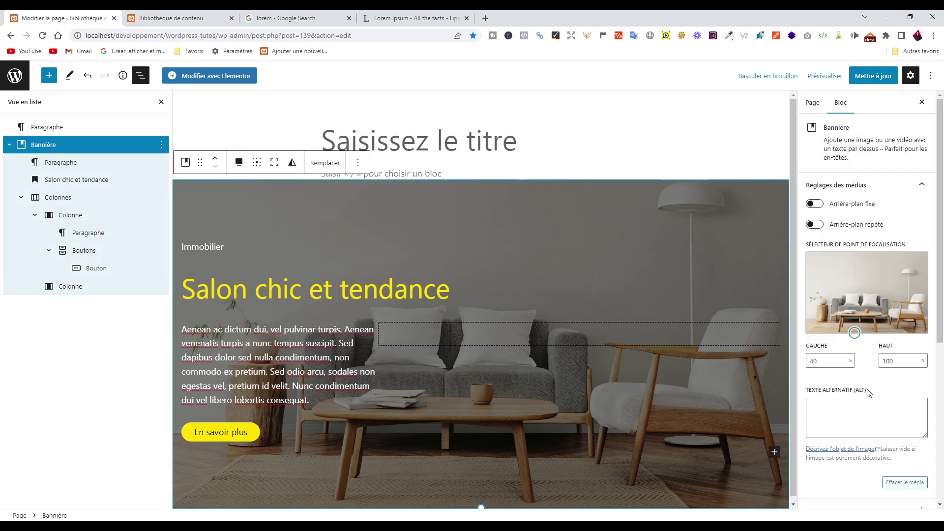
{"action": "scroll", "coordinate": [867, 390], "scroll_direction": "down", "scroll_amount": 5}
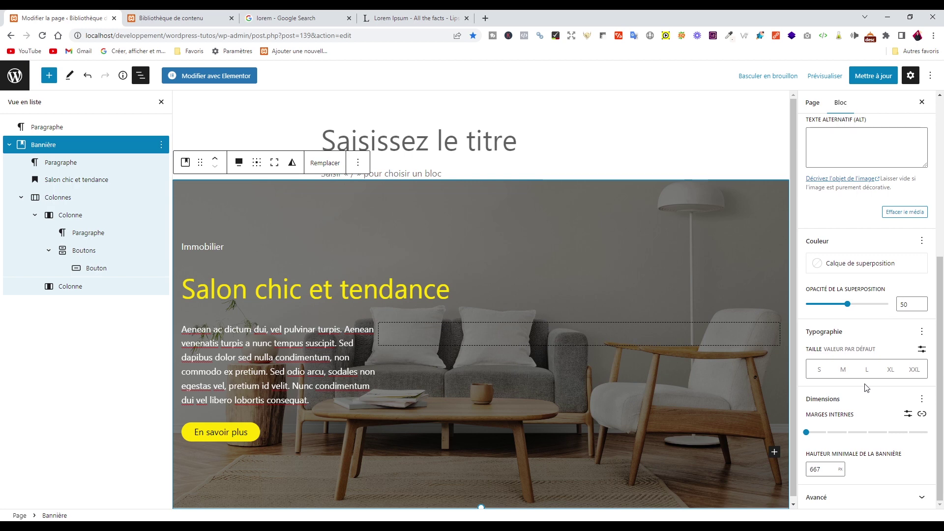
{"action": "left_click", "coordinate": [922, 414]}
{"action": "scroll", "coordinate": [880, 440], "scroll_direction": "down", "scroll_amount": 3}
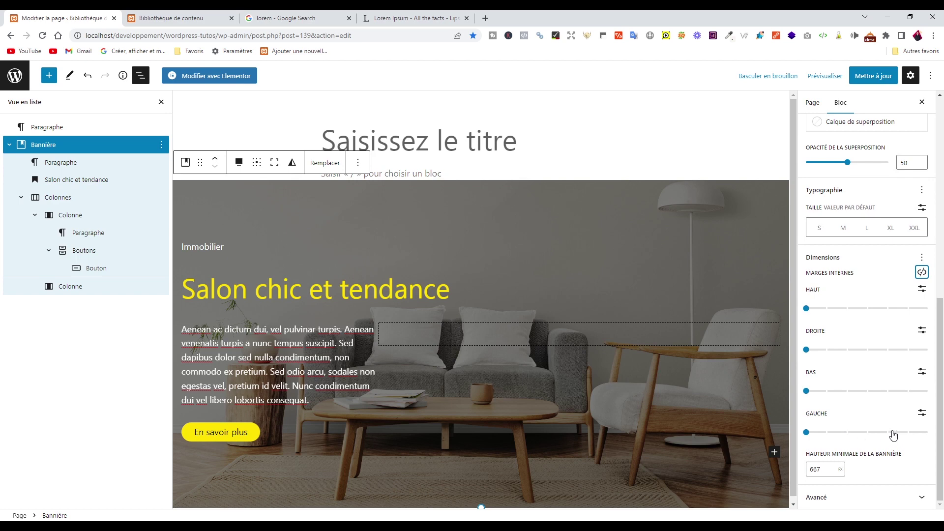
{"action": "left_click", "coordinate": [925, 433]}
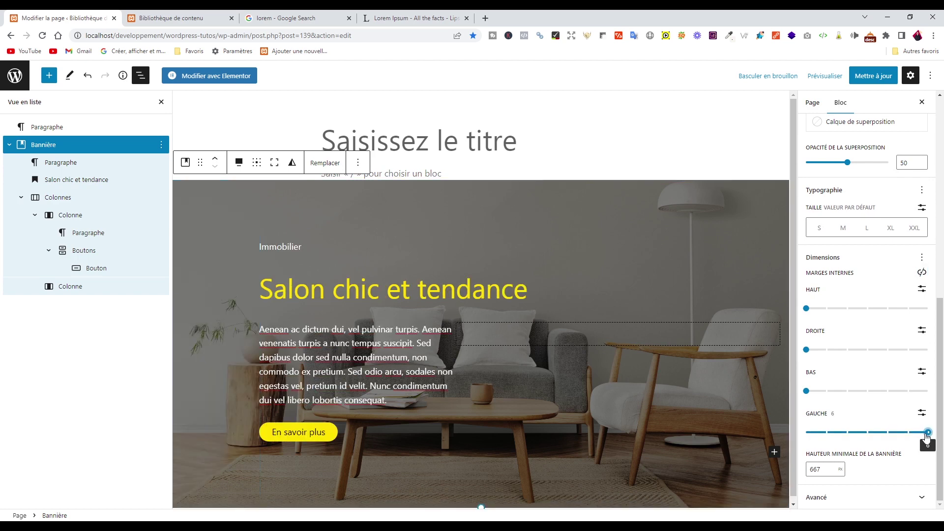
{"action": "left_click", "coordinate": [609, 105]}
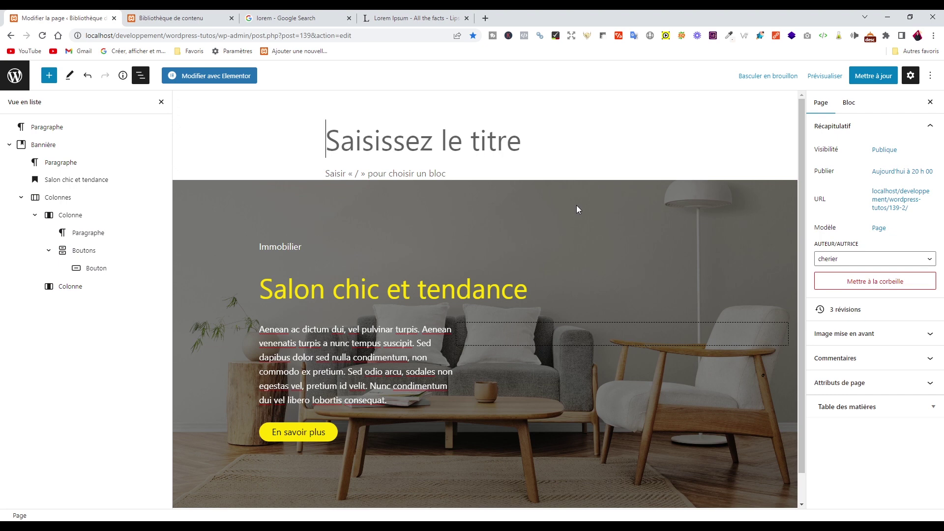
{"action": "scroll", "coordinate": [576, 205], "scroll_direction": "down", "scroll_amount": 1}
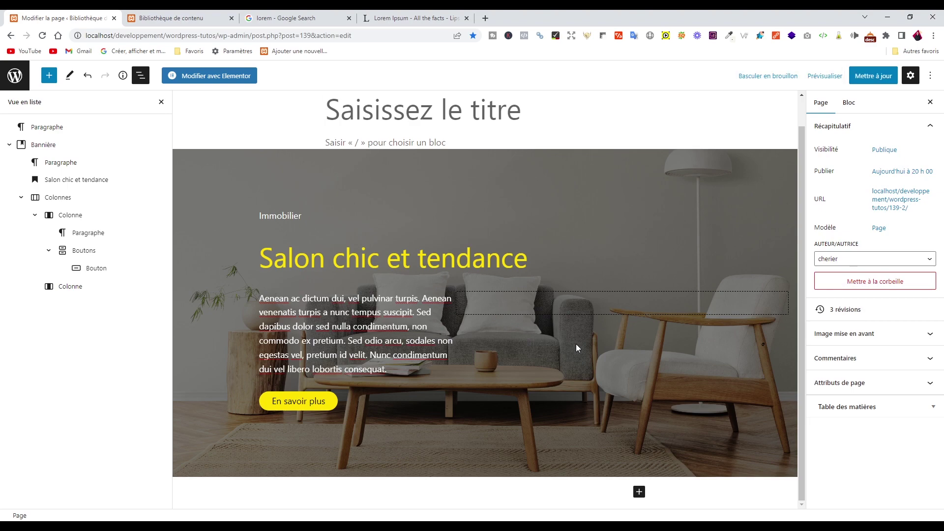
Step: Select the Bannière block, hide the block list view and show it again
{"action": "left_click", "coordinate": [242, 164]}
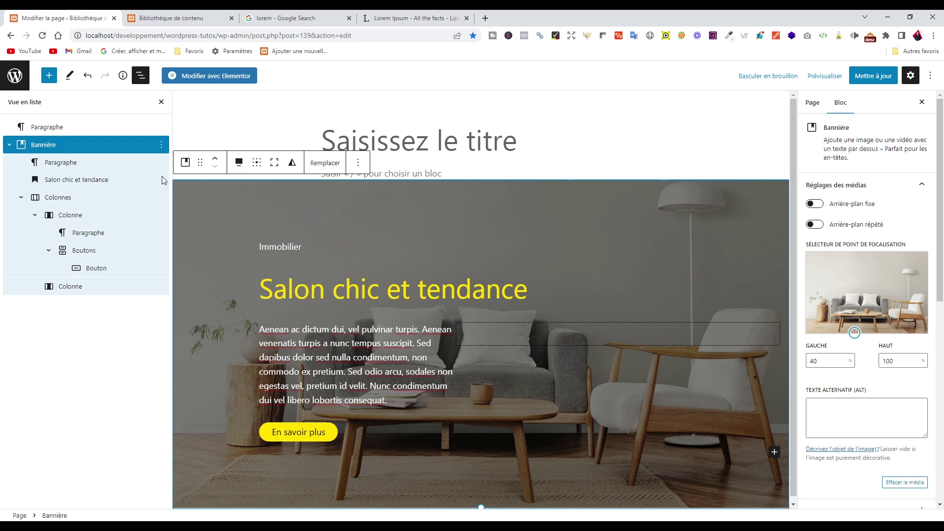
{"action": "left_click", "coordinate": [41, 146]}
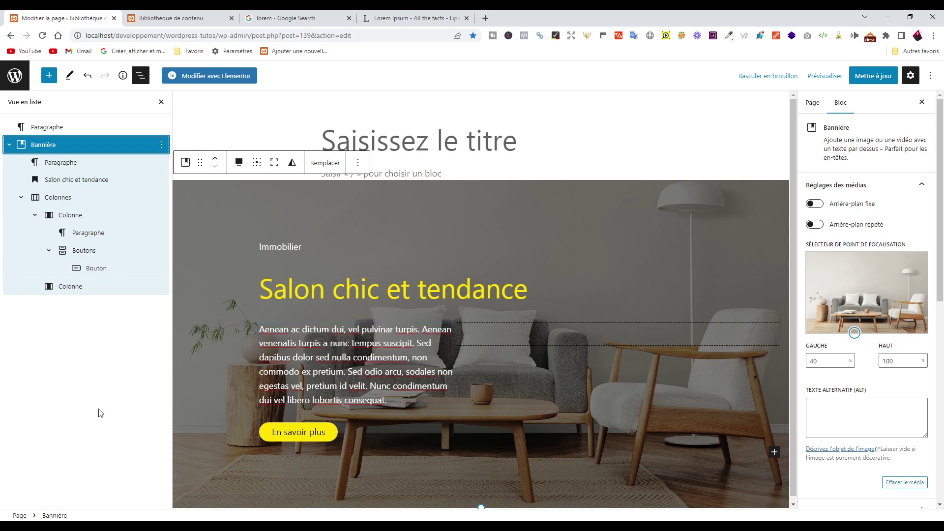
{"action": "left_click", "coordinate": [141, 76]}
{"action": "left_click", "coordinate": [141, 76]}
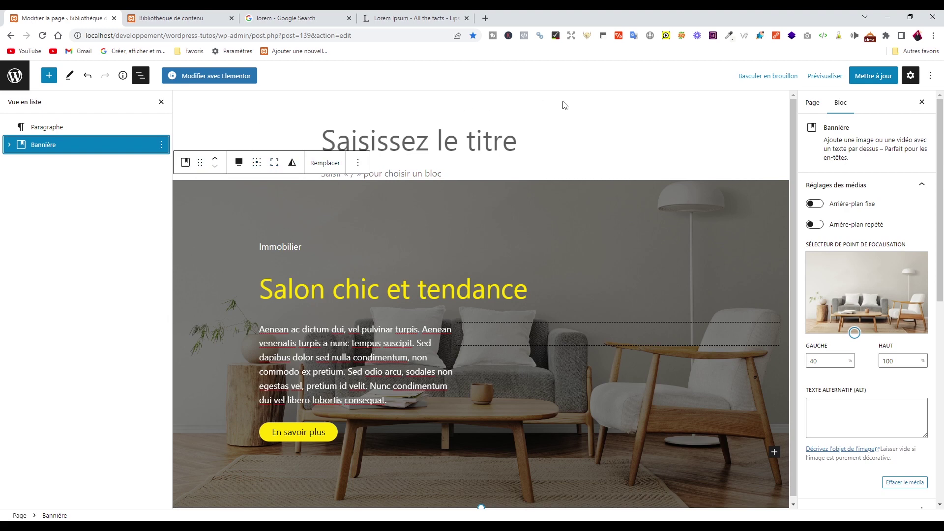
Step: Turn on the "Barre d'outils supérieure" display option for the block tools and switch it off again
{"action": "left_click", "coordinate": [930, 75]}
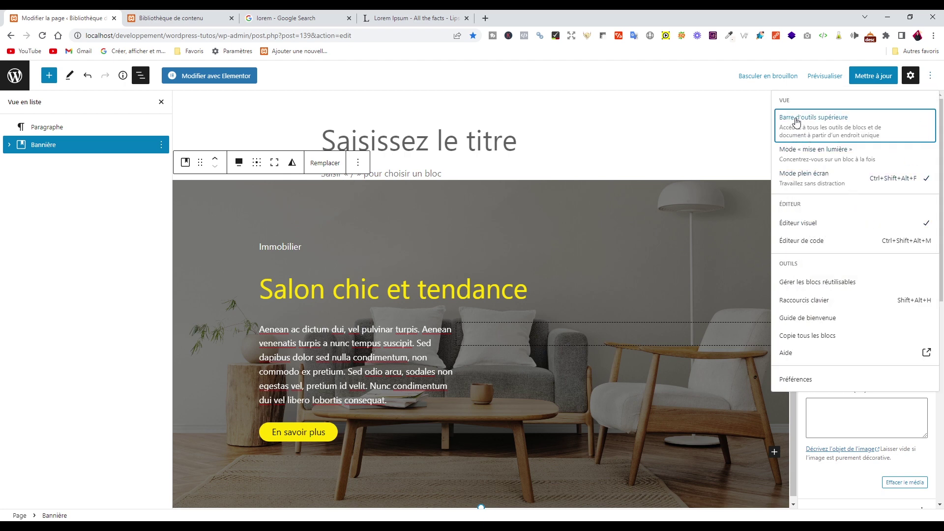
{"action": "left_click", "coordinate": [841, 125]}
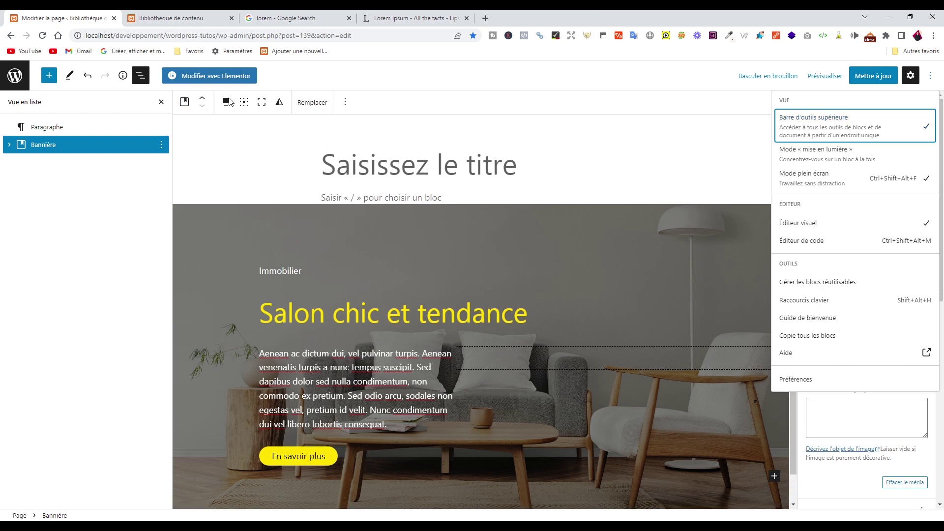
{"action": "left_click", "coordinate": [328, 255]}
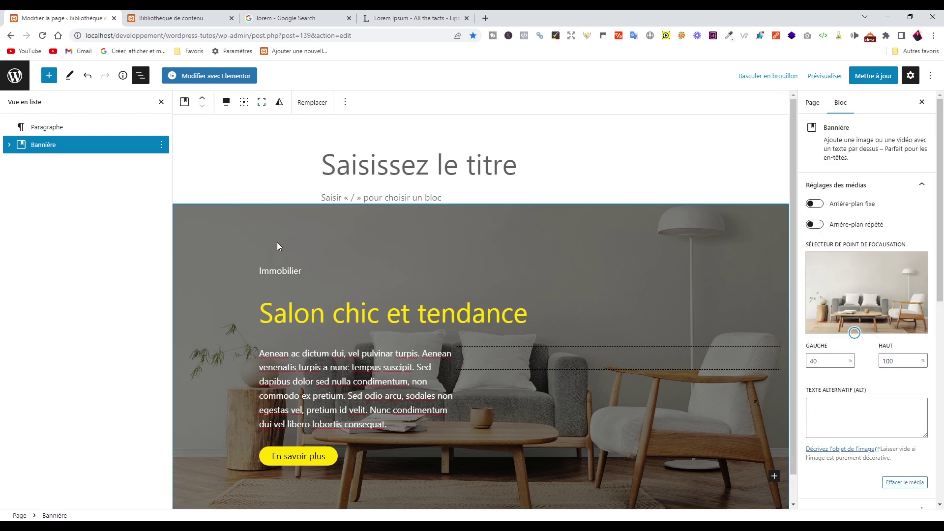
{"action": "left_click", "coordinate": [930, 76]}
{"action": "left_click", "coordinate": [900, 120]}
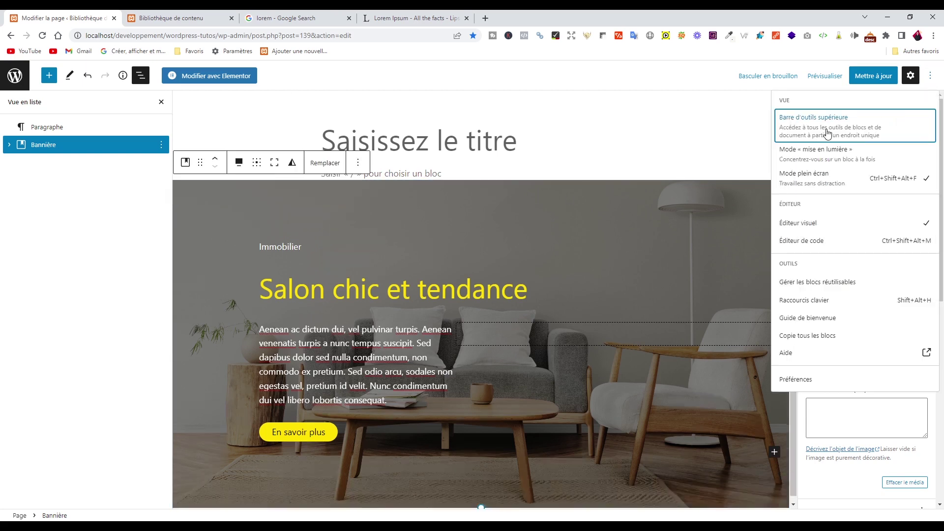
{"action": "left_click", "coordinate": [512, 244]}
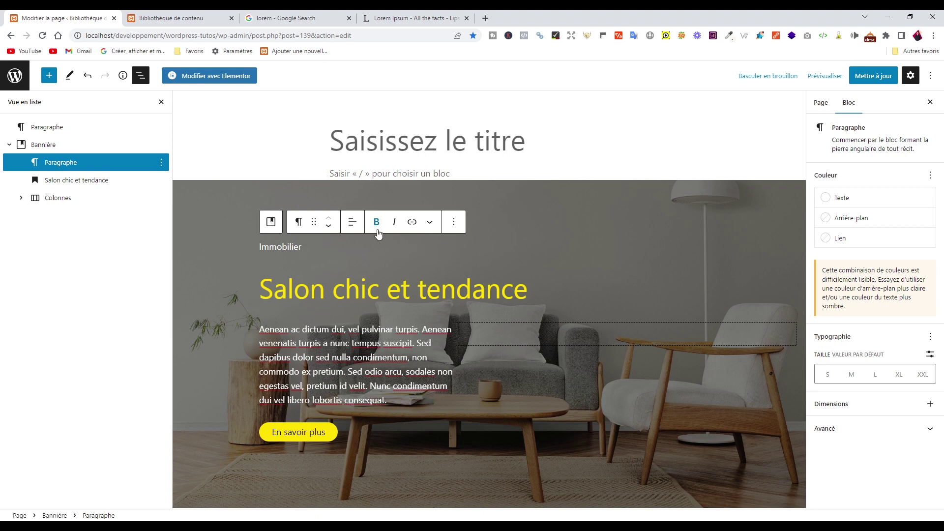
Step: Set the Bannière block's duotone effect to "Non défini"
{"action": "left_click", "coordinate": [44, 148]}
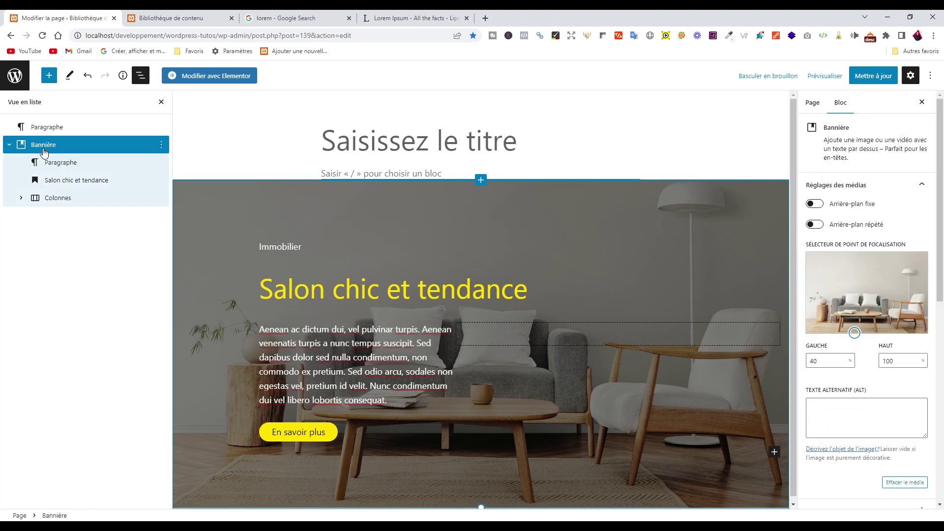
{"action": "left_click", "coordinate": [401, 207]}
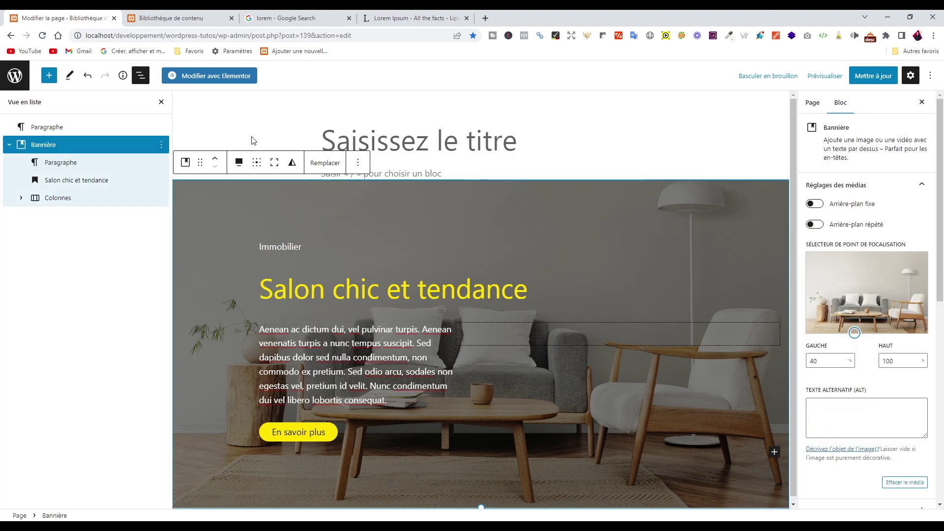
{"action": "left_click", "coordinate": [292, 163]}
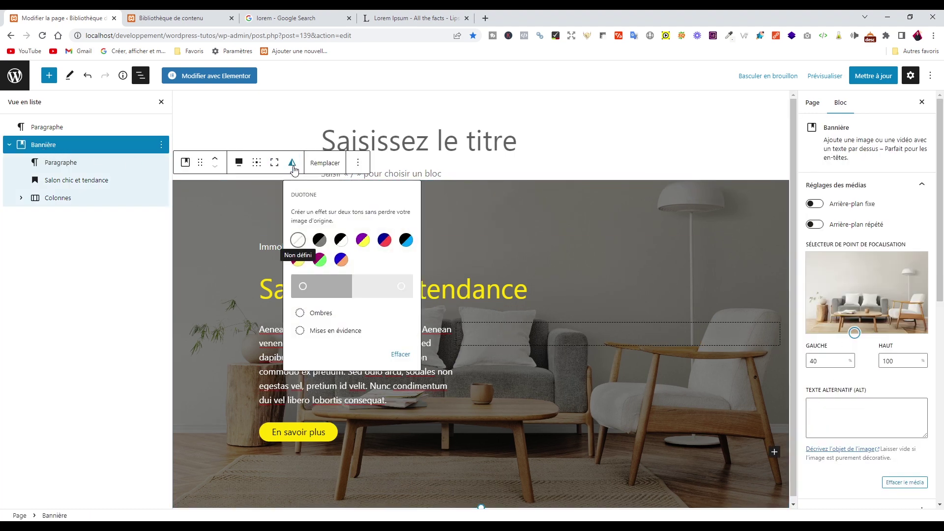
{"action": "left_click", "coordinate": [299, 241]}
Step: Apply a linear gradient as the banner's overlay (Calque de superposition), with its first control point coloured black 000000
{"action": "scroll", "coordinate": [894, 334], "scroll_direction": "down", "scroll_amount": 2}
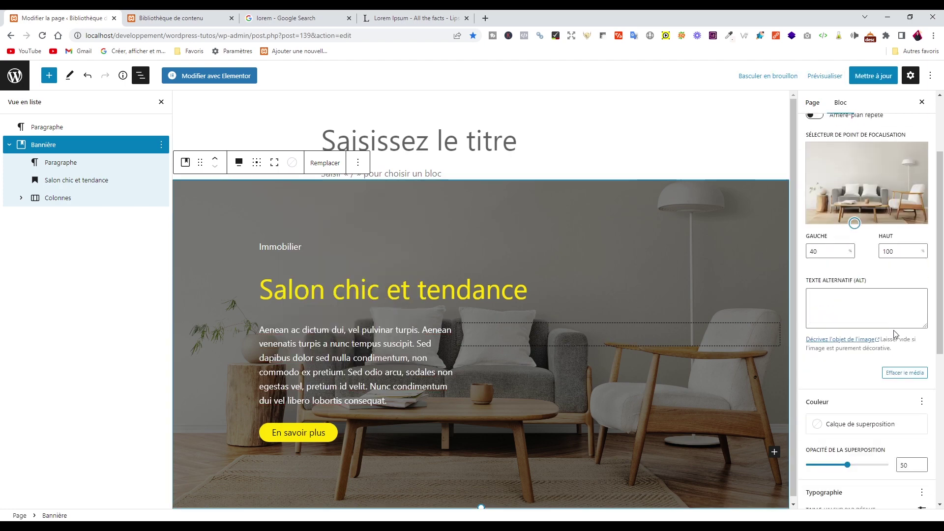
{"action": "scroll", "coordinate": [894, 334], "scroll_direction": "down", "scroll_amount": 5}
{"action": "scroll", "coordinate": [890, 327], "scroll_direction": "up", "scroll_amount": 4}
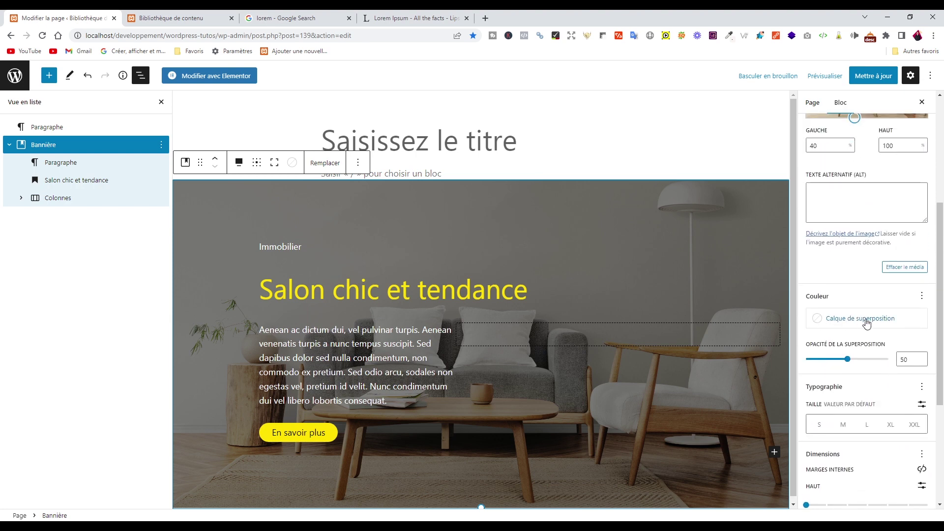
{"action": "left_click", "coordinate": [814, 325]}
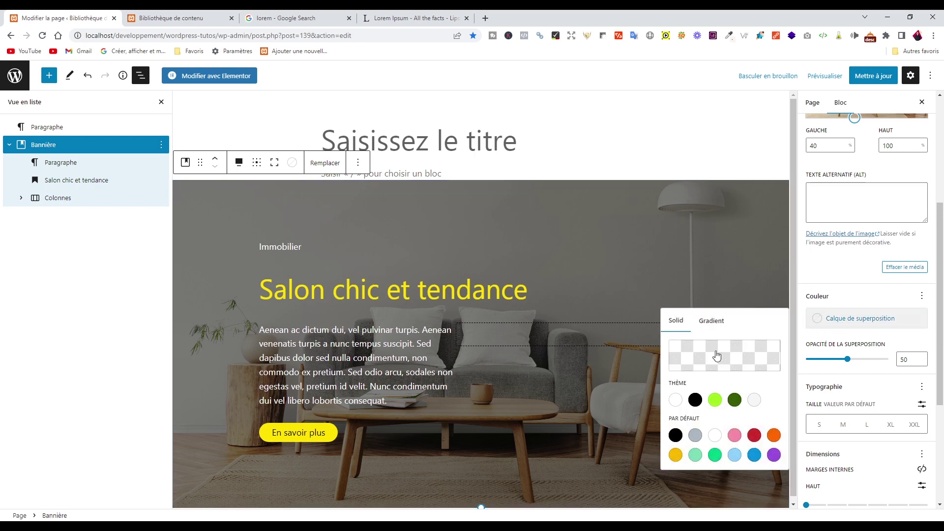
{"action": "left_click", "coordinate": [709, 323]}
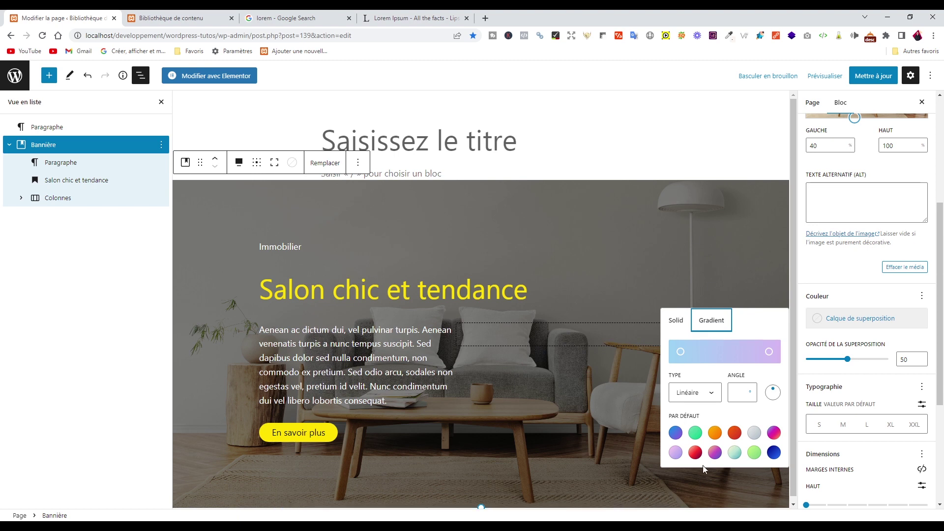
{"action": "left_click", "coordinate": [716, 396]}
{"action": "left_click", "coordinate": [742, 412]}
{"action": "left_click", "coordinate": [746, 387]}
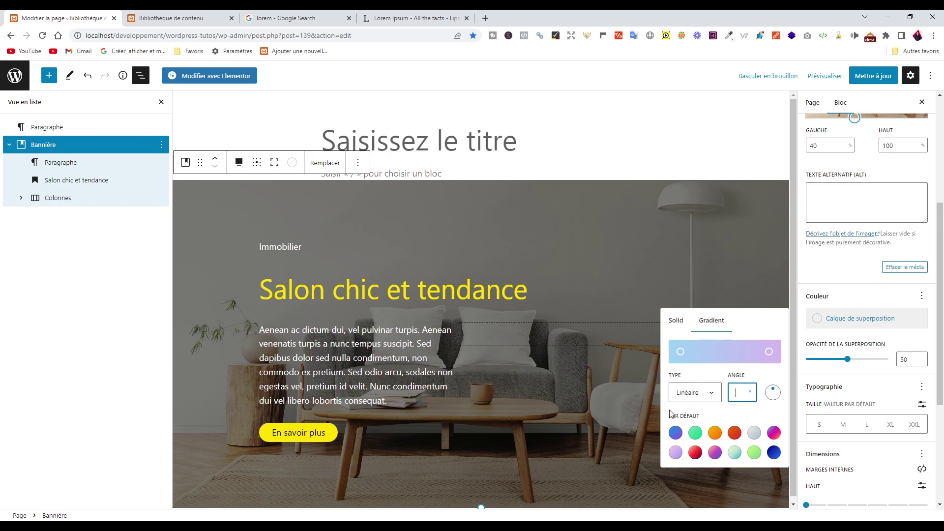
{"action": "left_click", "coordinate": [680, 353]}
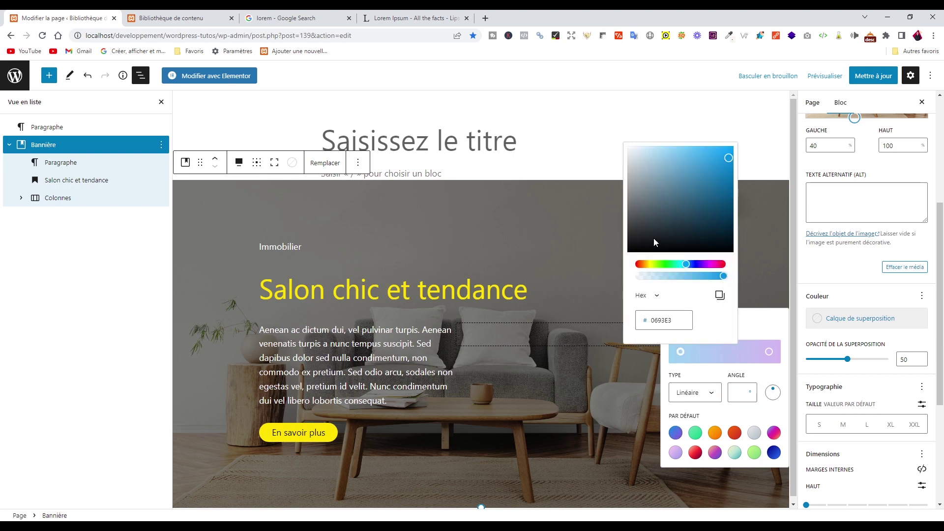
{"action": "left_click_drag", "start_coordinate": [653, 241], "coordinate": [618, 259]}
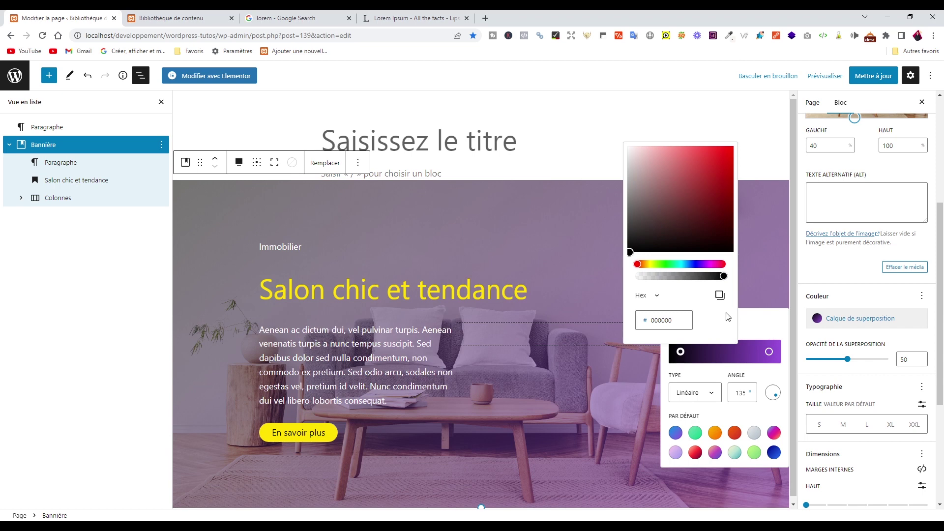
{"action": "left_click", "coordinate": [723, 376]}
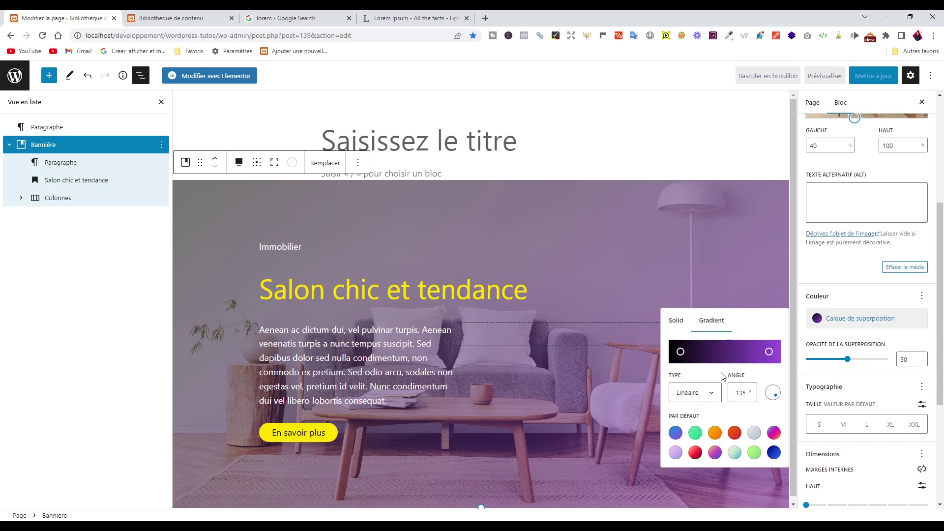
Step: Add a middle control point about a third of the way along the overlay gradient and colour it FFE100
{"action": "mouse_move", "coordinate": [691, 354]}
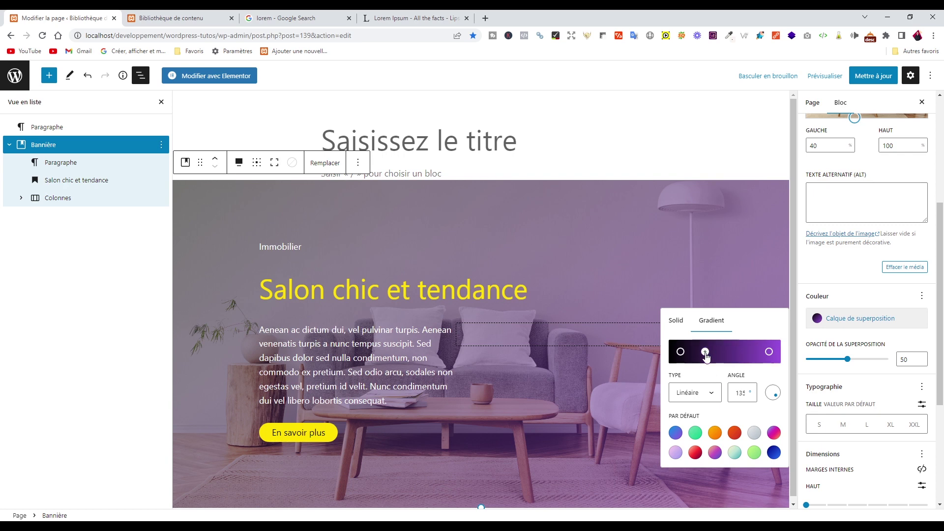
{"action": "left_click", "coordinate": [705, 352]}
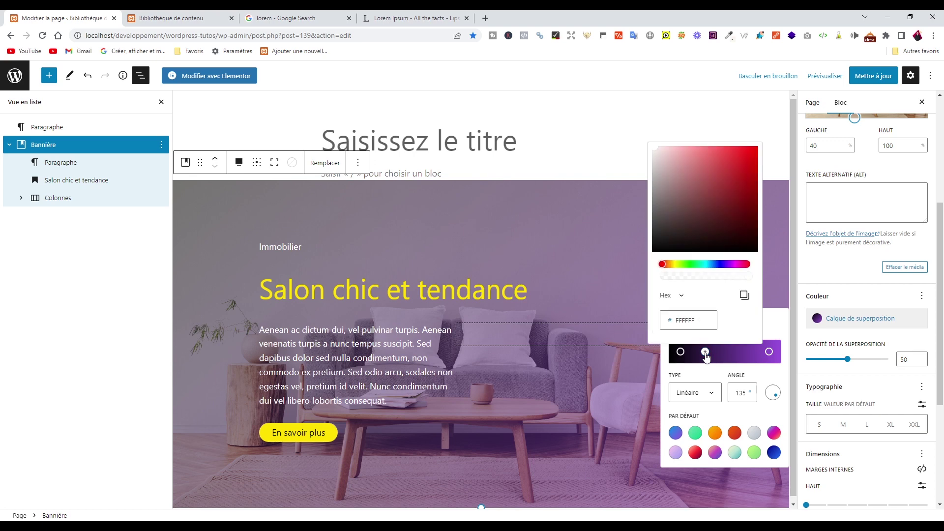
{"action": "double_click", "coordinate": [700, 318]}
{"action": "type", "text": "FFE100"}
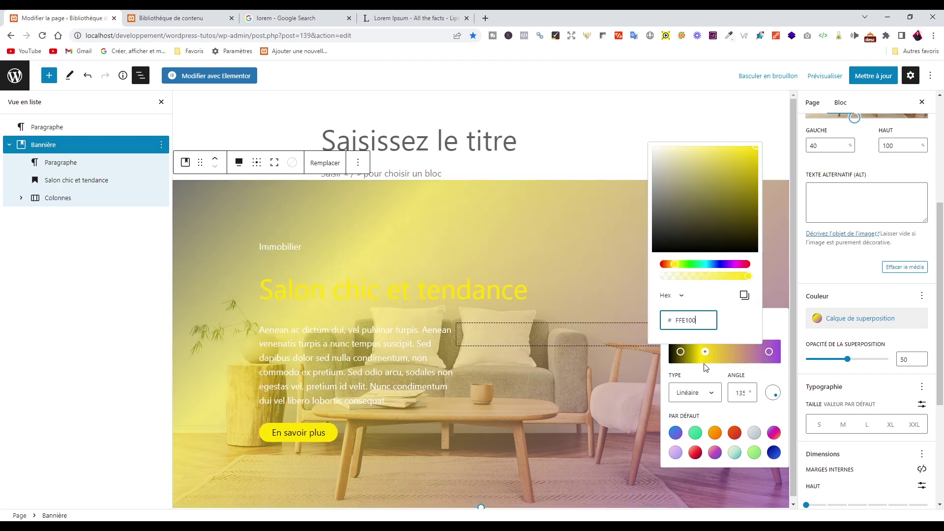
{"action": "left_click", "coordinate": [708, 376]}
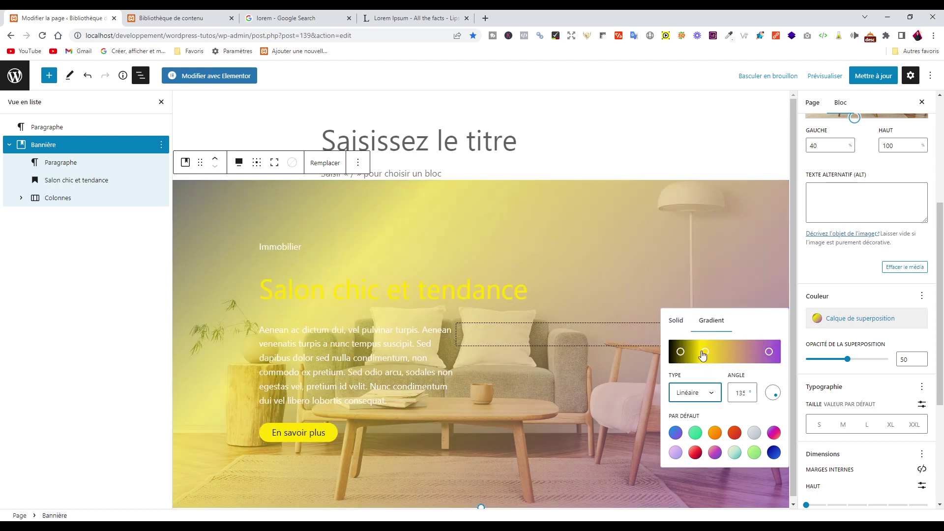
Step: Move the yellow gradient control point up against the black one and remove it from the gradient
{"action": "left_click_drag", "start_coordinate": [703, 355], "coordinate": [686, 357]}
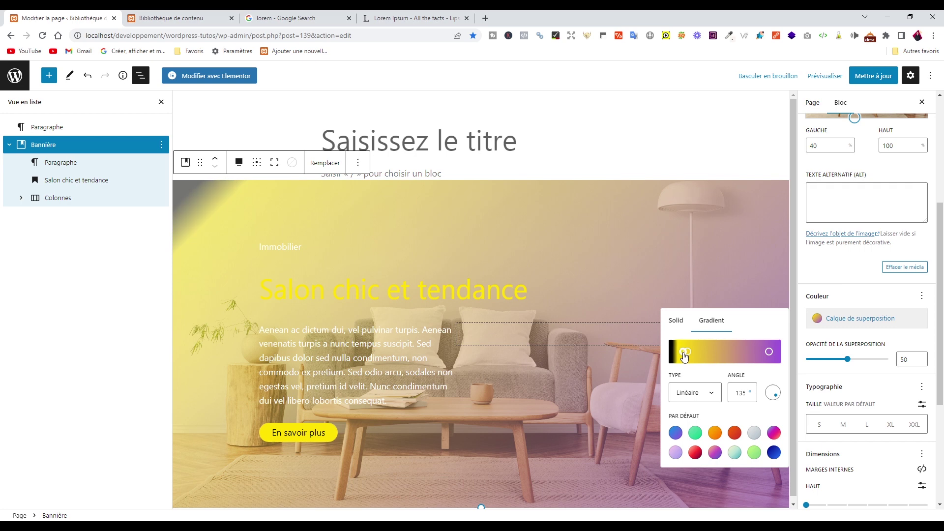
{"action": "left_click", "coordinate": [685, 355]}
{"action": "left_click", "coordinate": [689, 356]}
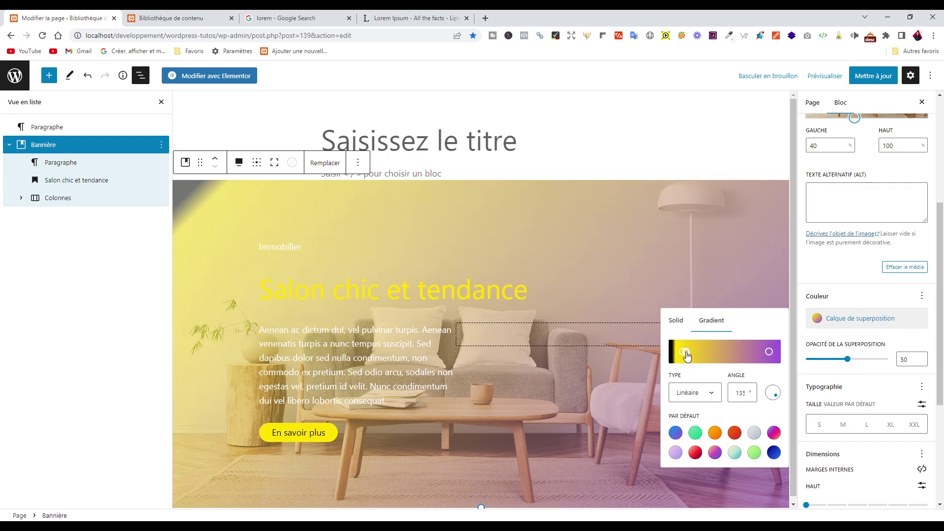
{"action": "left_click", "coordinate": [688, 353]}
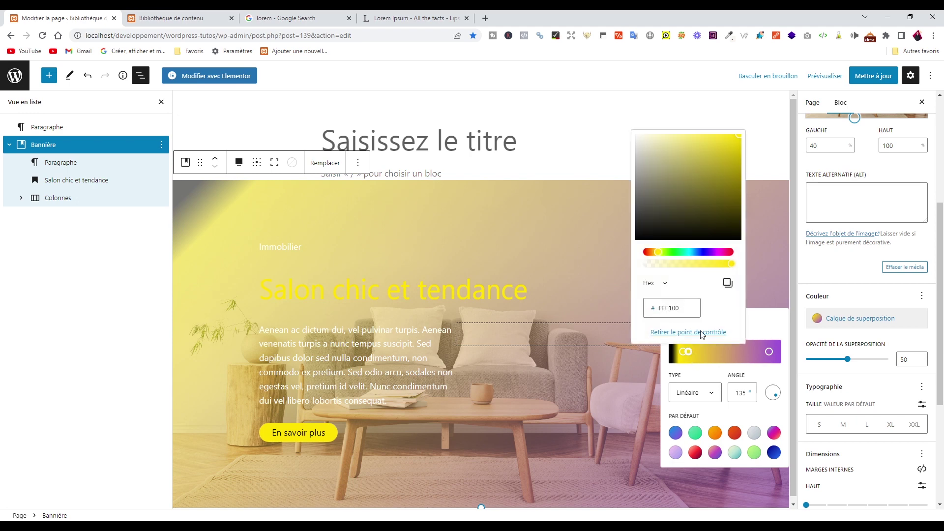
{"action": "left_click", "coordinate": [701, 333]}
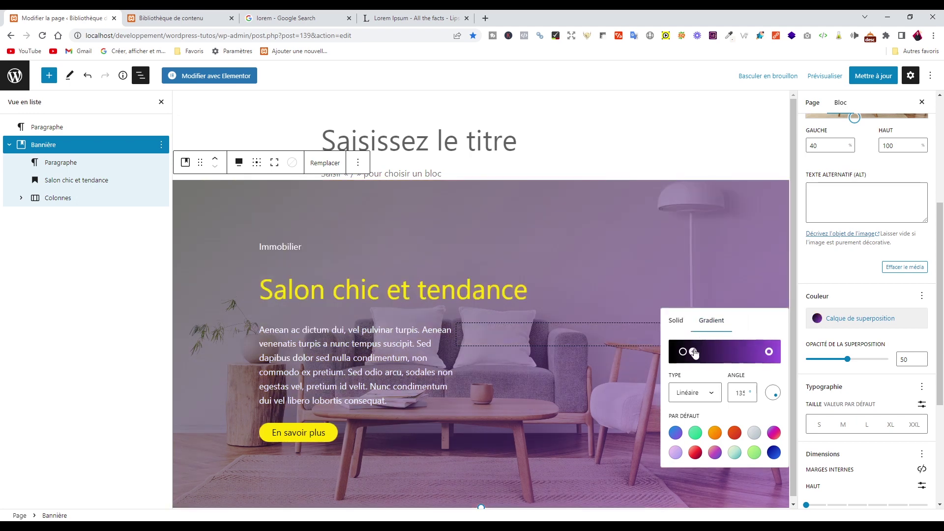
Step: Add a control point close to the black one in the overlay gradient and colour it FFE100
{"action": "left_click", "coordinate": [694, 353]}
{"action": "double_click", "coordinate": [679, 320]}
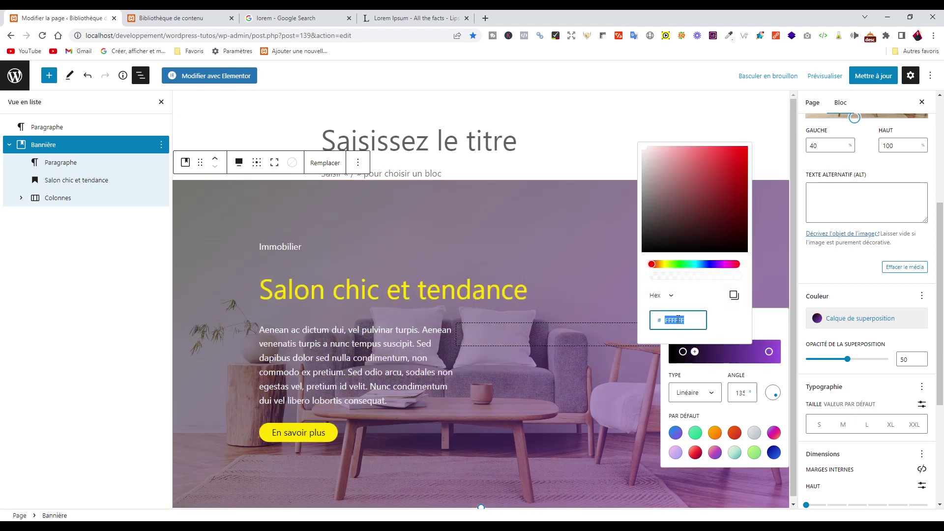
{"action": "key", "text": "ctrl+v"}
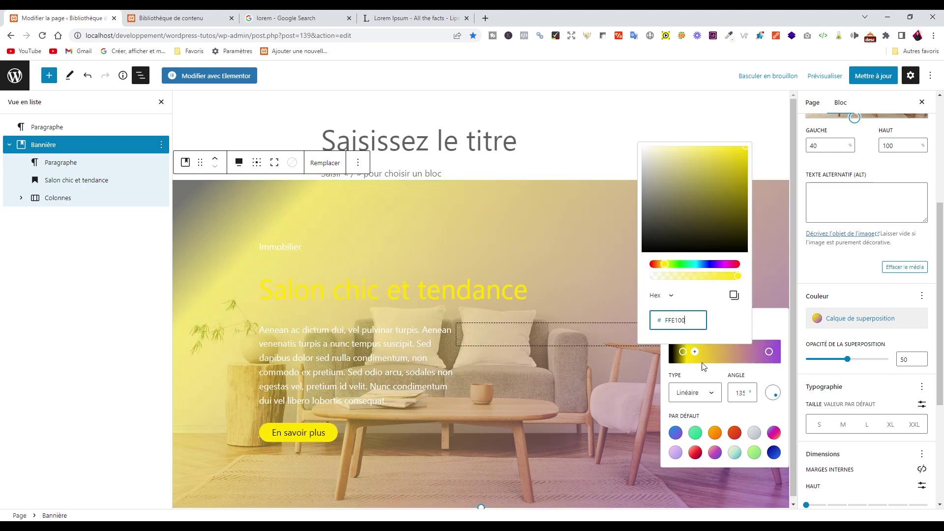
Step: Move the yellow control point up against the black one and add another FFE100 control point close beside it in the overlay gradient
{"action": "left_click", "coordinate": [711, 371]}
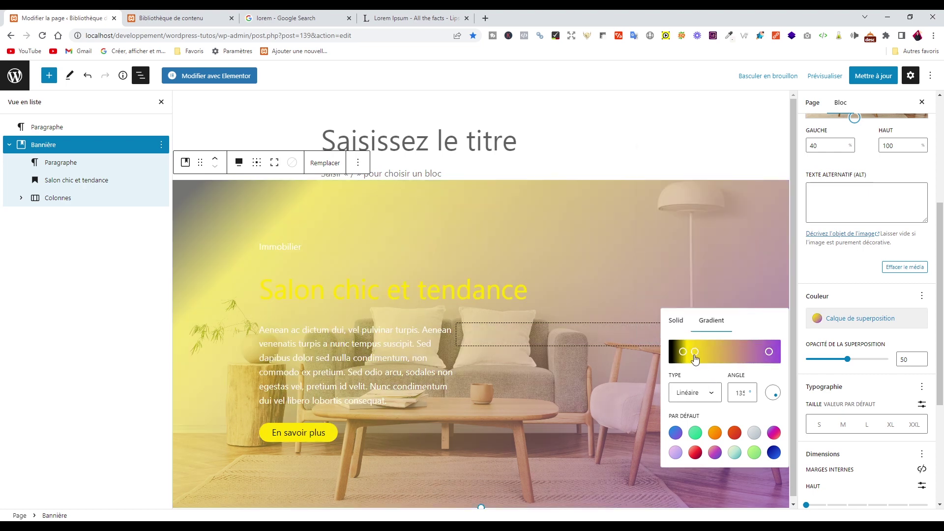
{"action": "left_click_drag", "start_coordinate": [695, 352], "coordinate": [684, 355]}
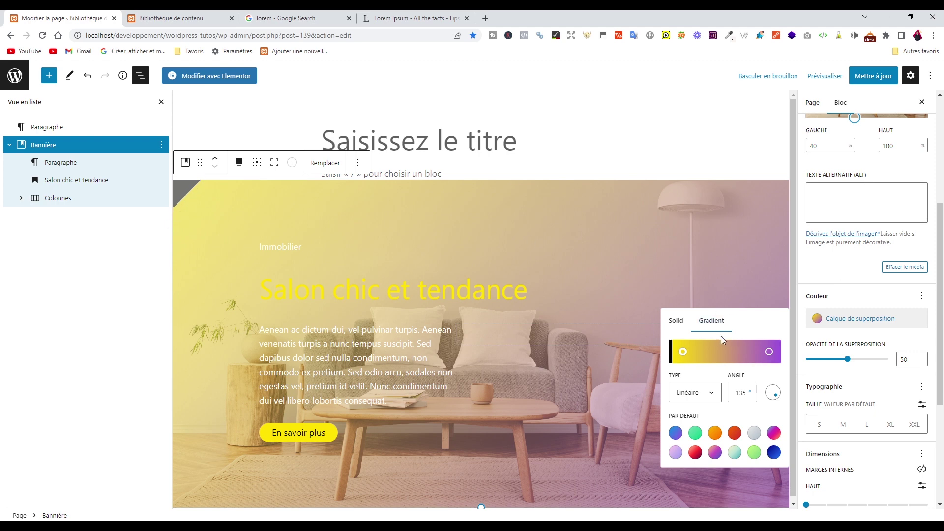
{"action": "left_click", "coordinate": [697, 355]}
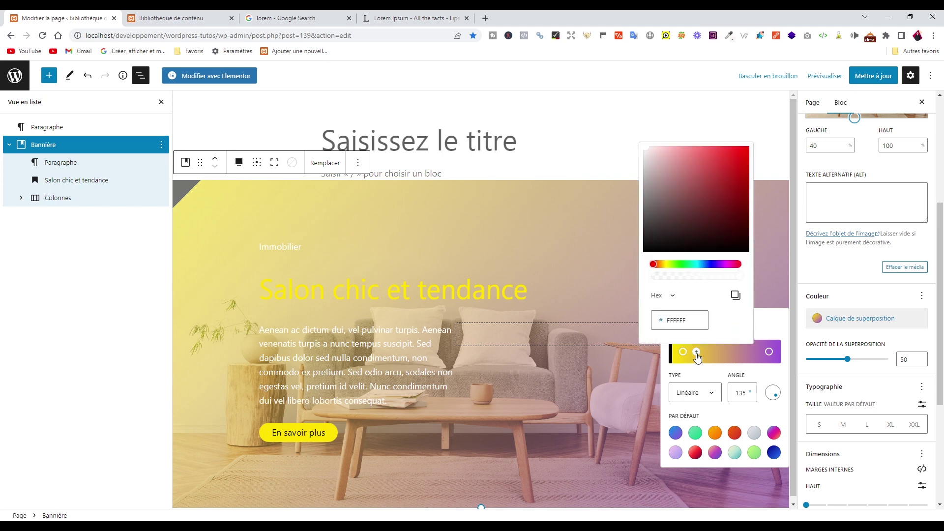
{"action": "left_click", "coordinate": [661, 321]}
{"action": "type", "text": "FFE100"}
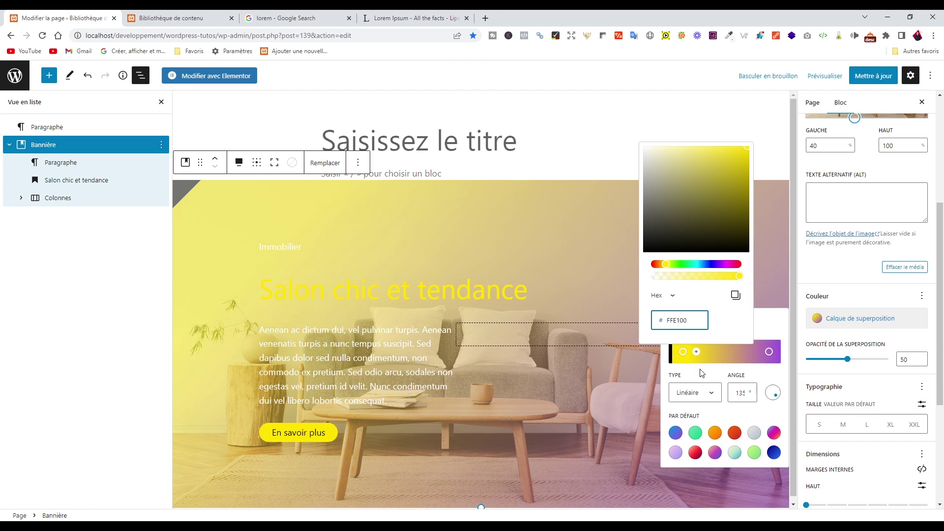
{"action": "left_click", "coordinate": [702, 373]}
{"action": "left_click_drag", "start_coordinate": [696, 353], "coordinate": [692, 356]}
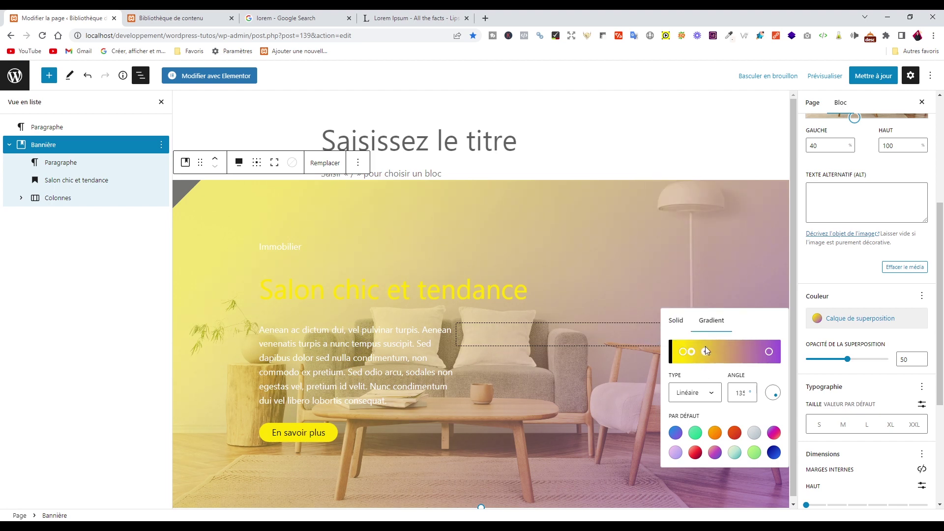
Step: Add a black control point after the second yellow one in the overlay gradient and move it up against that yellow point
{"action": "left_click", "coordinate": [707, 352]}
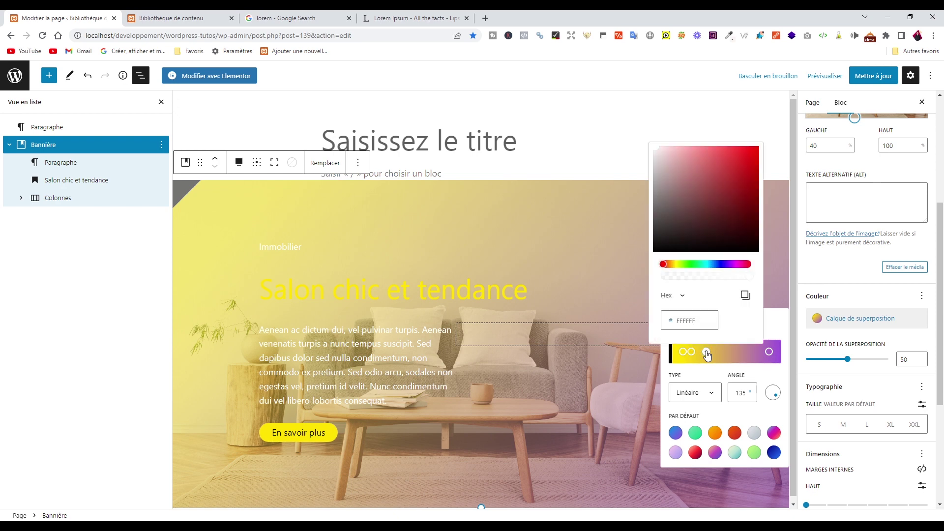
{"action": "left_click", "coordinate": [655, 242]}
{"action": "left_click", "coordinate": [651, 252]}
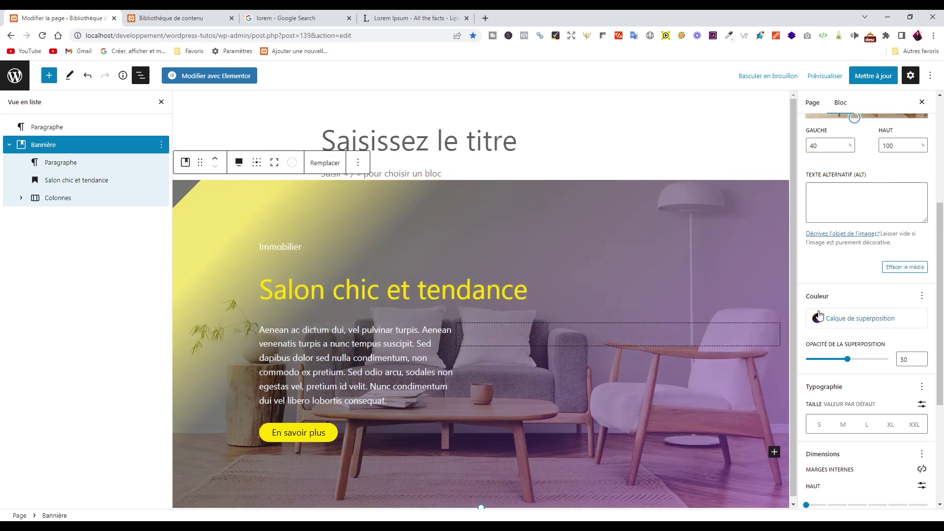
{"action": "left_click", "coordinate": [817, 318]}
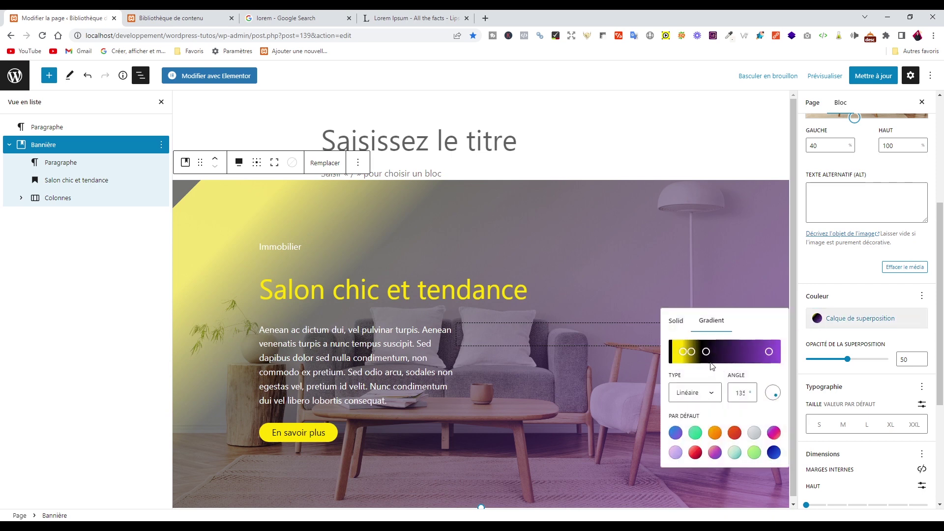
{"action": "left_click_drag", "start_coordinate": [706, 352], "coordinate": [691, 354]}
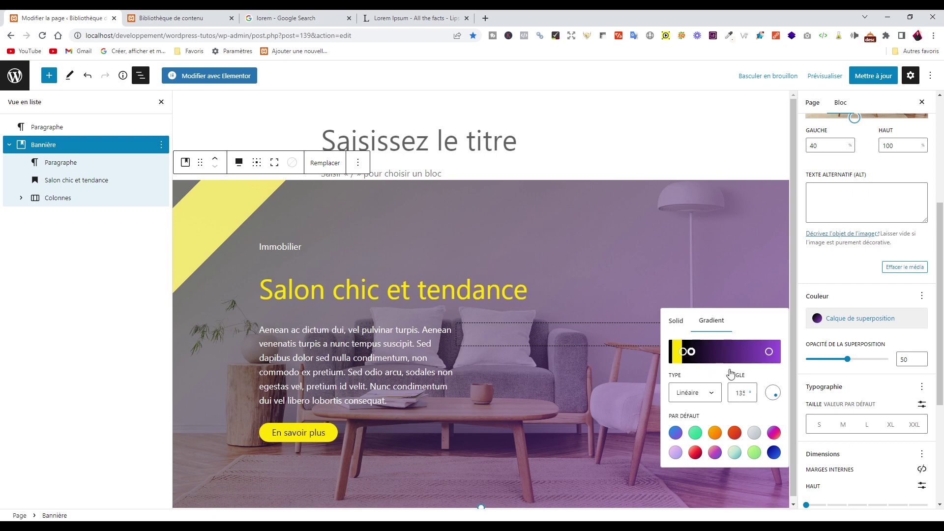
Step: Add a control point about halfway along the overlay gradient and colour it near-black 020202
{"action": "left_click", "coordinate": [727, 352]}
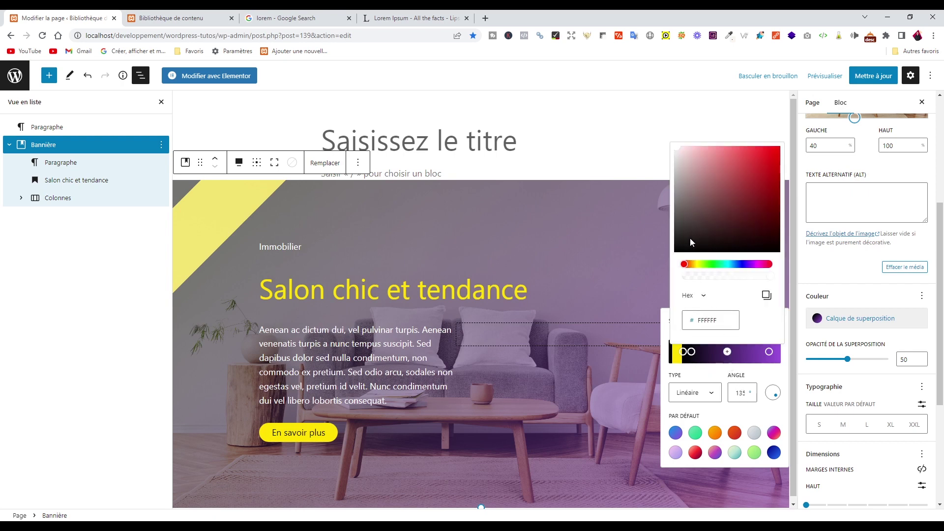
{"action": "left_click_drag", "start_coordinate": [689, 240], "coordinate": [677, 253]}
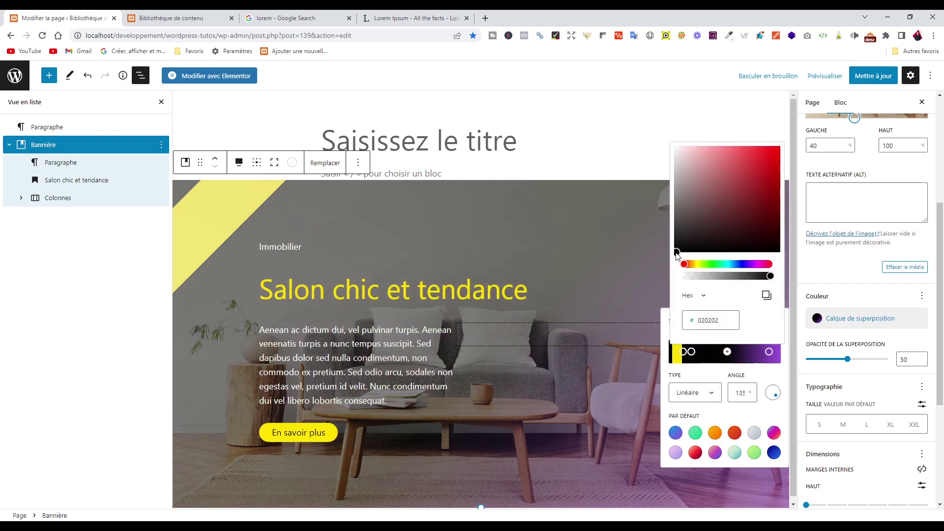
{"action": "left_click", "coordinate": [741, 352]}
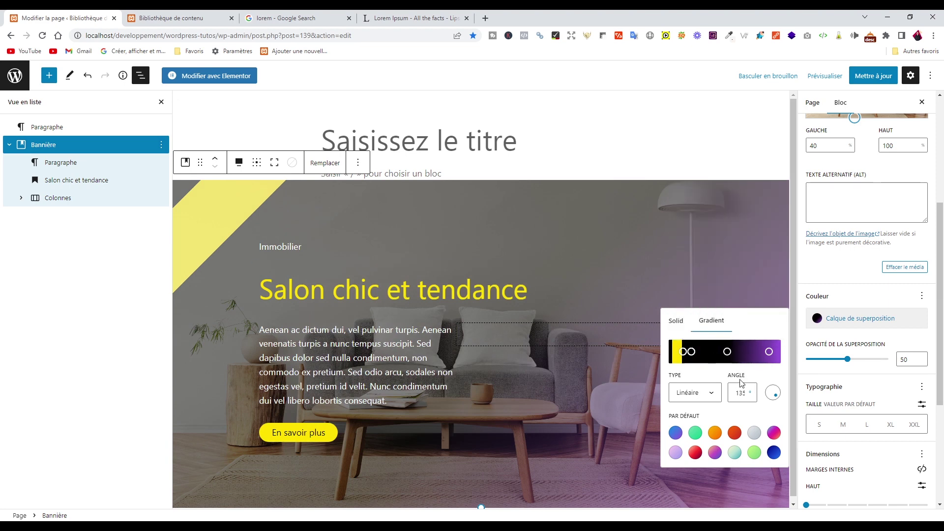
Step: Add an FFE100 control point just past the middle of the overlay gradient and bring it and the near-black point together for a sharp edge
{"action": "left_click", "coordinate": [738, 352]}
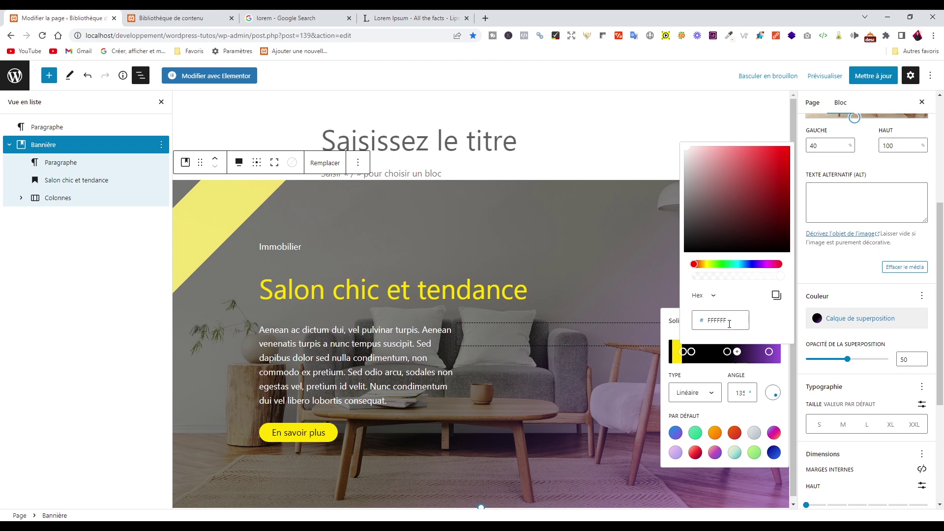
{"action": "double_click", "coordinate": [709, 321]}
{"action": "type", "text": "FFE100"}
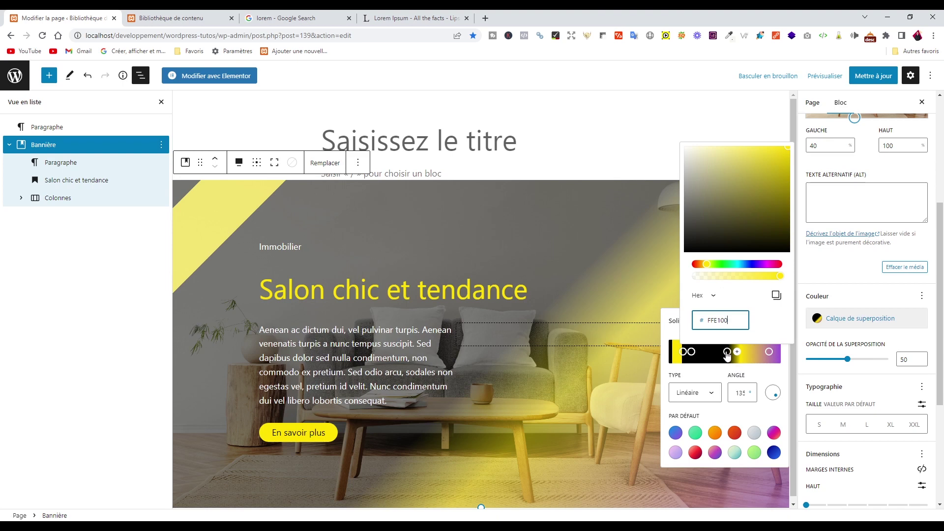
{"action": "left_click_drag", "start_coordinate": [727, 352], "coordinate": [737, 354]}
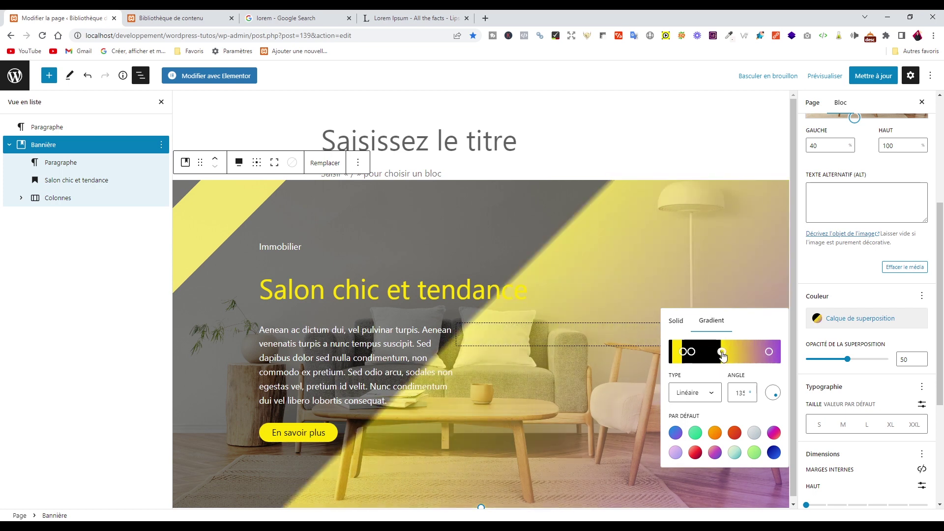
{"action": "key", "text": "Right"}
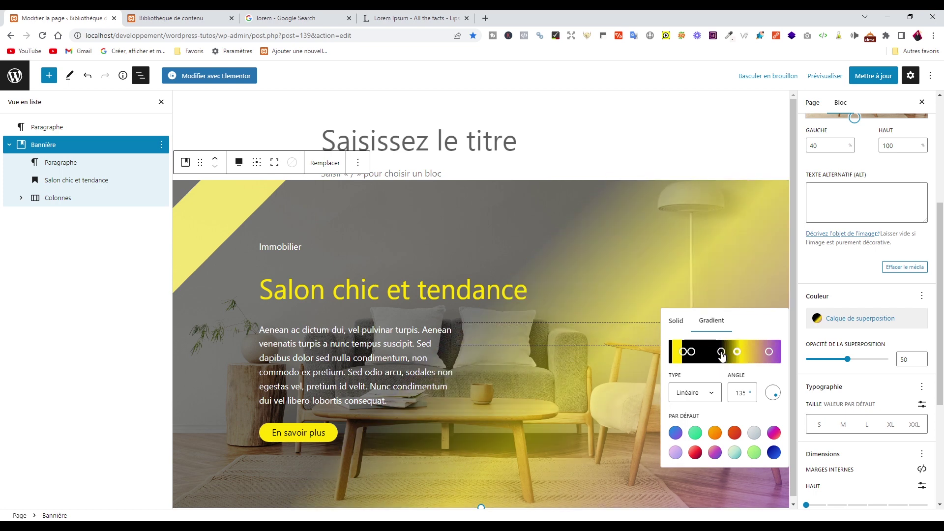
{"action": "key", "text": "Left"}
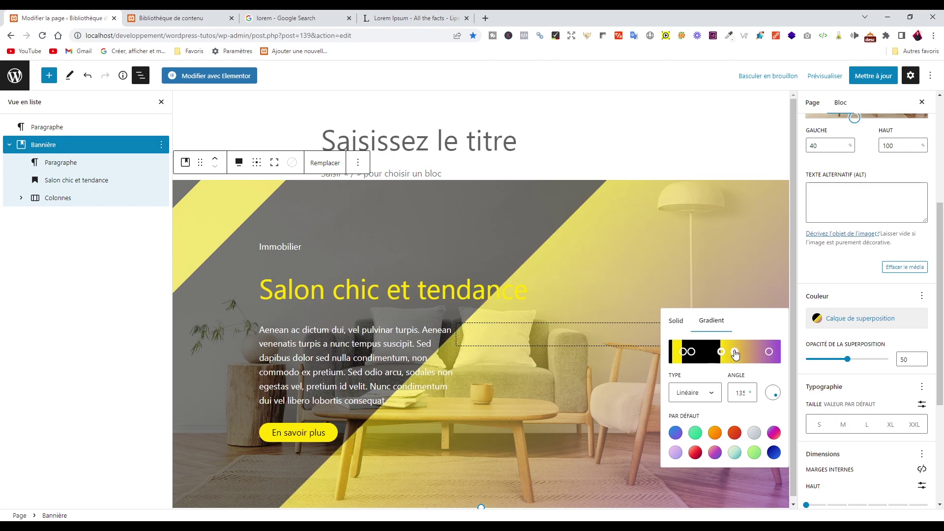
Step: Add a second FFE100 control point just after the middle yellow one to form a solid yellow band
{"action": "left_click", "coordinate": [721, 352]}
{"action": "left_click_drag", "start_coordinate": [719, 317], "coordinate": [685, 321]}
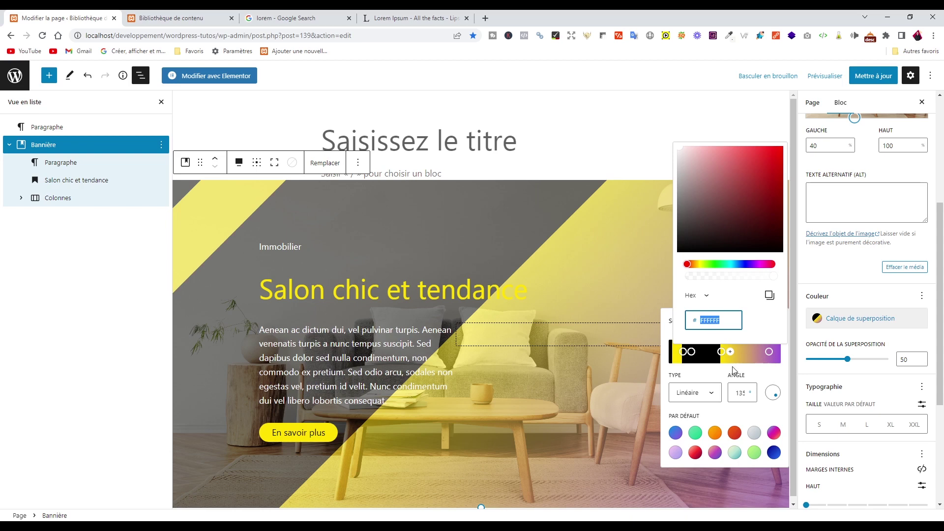
{"action": "type", "text": "FFE100"}
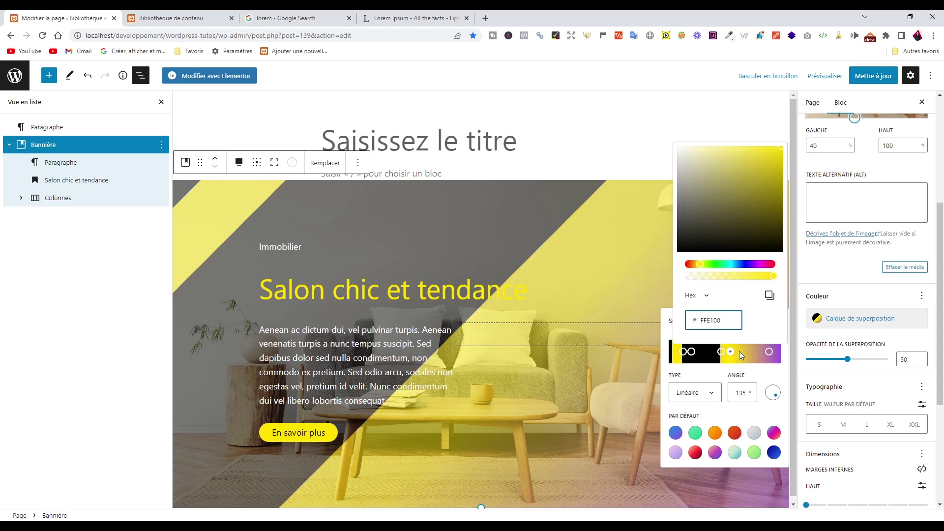
{"action": "left_click", "coordinate": [739, 351]}
Step: Add a transparent FFFFFF00 control point up against the middle yellow band and another FFFFFF00 point about three quarters along the gradient
{"action": "left_click", "coordinate": [746, 352]}
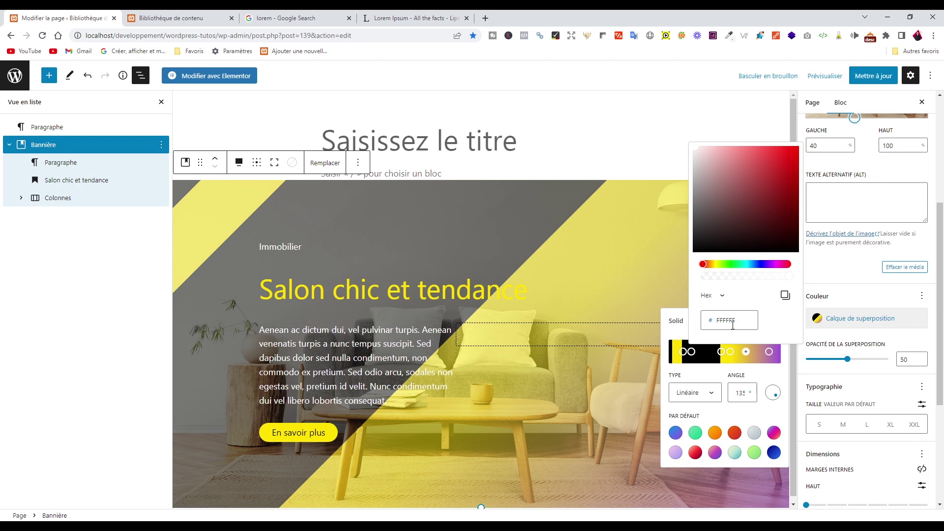
{"action": "left_click_drag", "start_coordinate": [790, 276], "coordinate": [705, 281]}
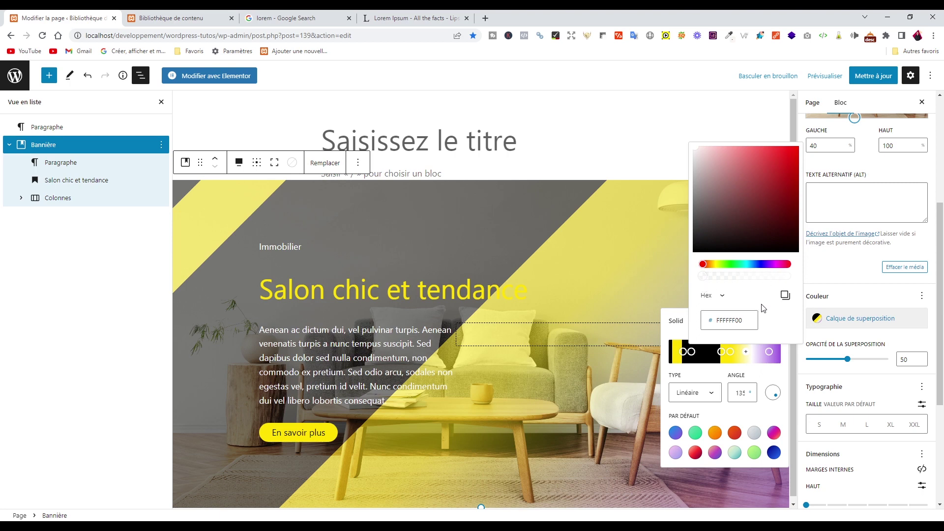
{"action": "left_click", "coordinate": [763, 376]}
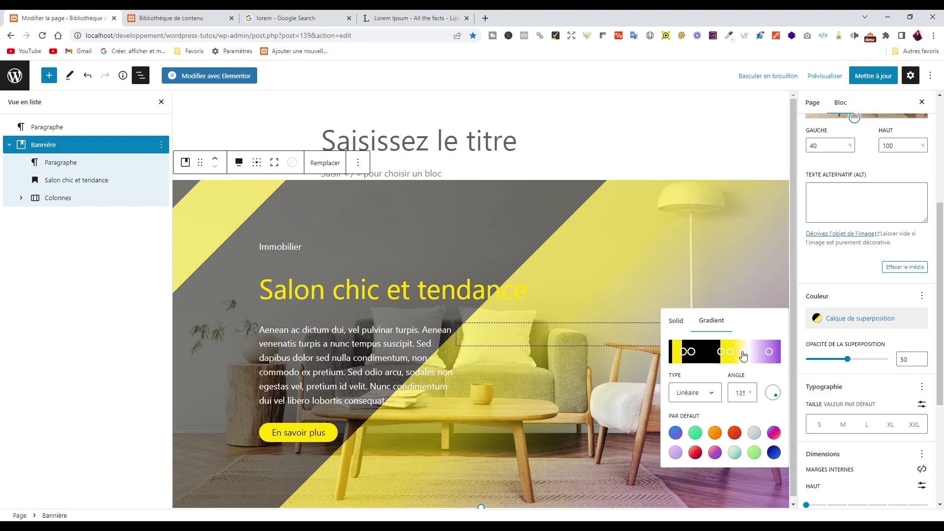
{"action": "left_click_drag", "start_coordinate": [743, 355], "coordinate": [732, 355]}
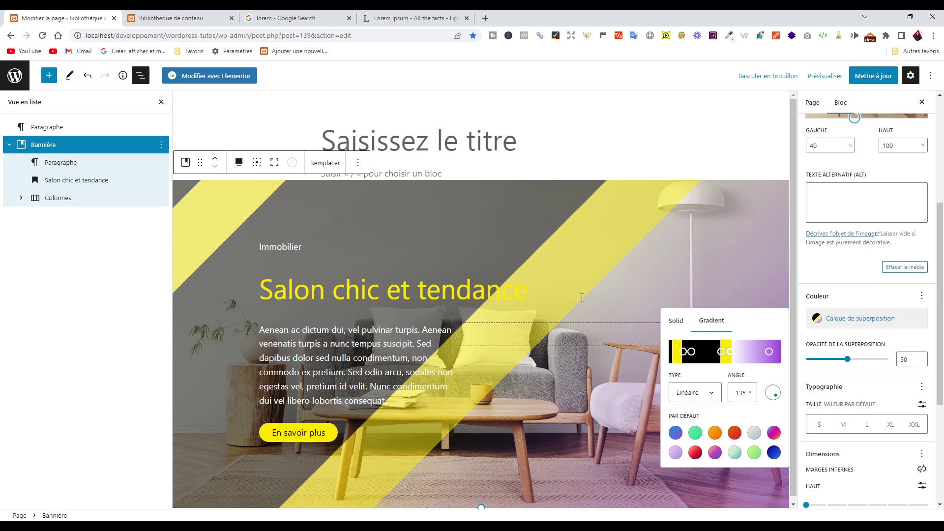
{"action": "left_click", "coordinate": [752, 352]}
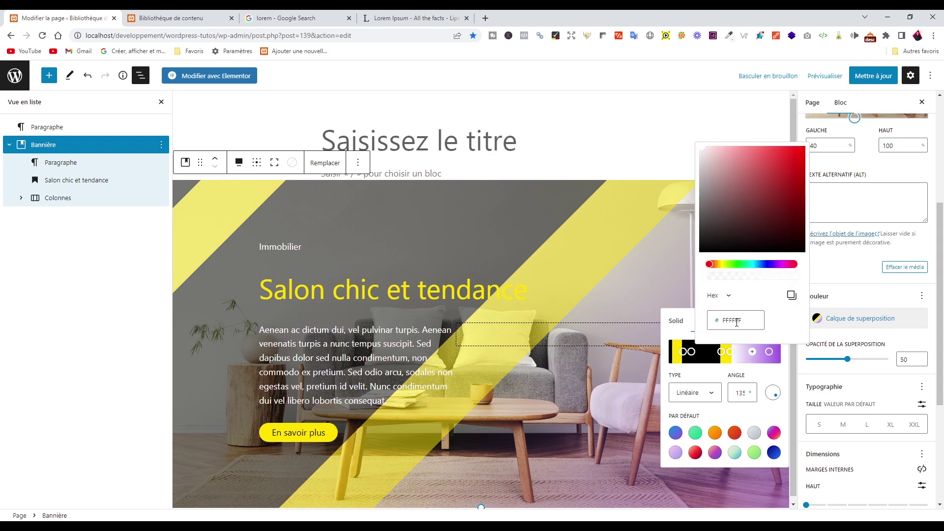
{"action": "left_click_drag", "start_coordinate": [795, 276], "coordinate": [703, 294]}
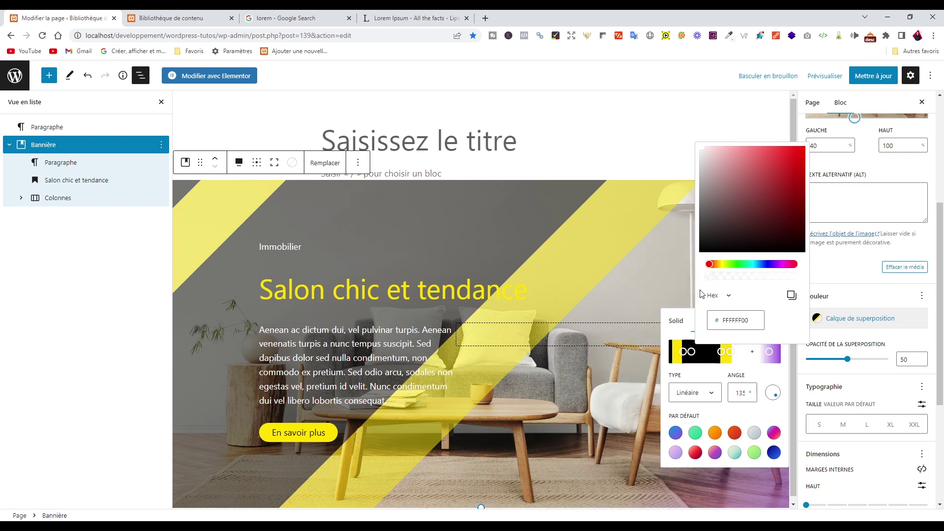
{"action": "left_click", "coordinate": [716, 377]}
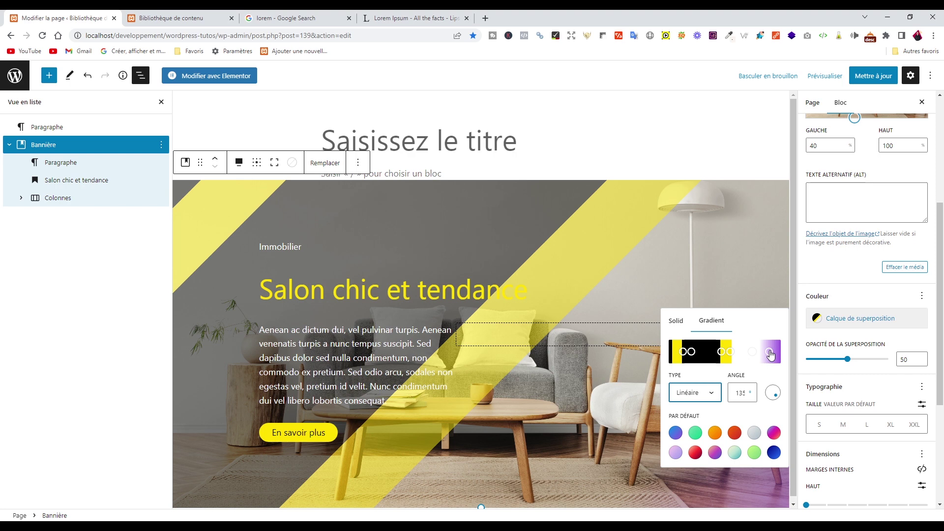
Step: Recolour the overlay gradient's last control point to 000000 and bring it and the neighbouring transparent point together for a sharp edge
{"action": "left_click", "coordinate": [770, 352]}
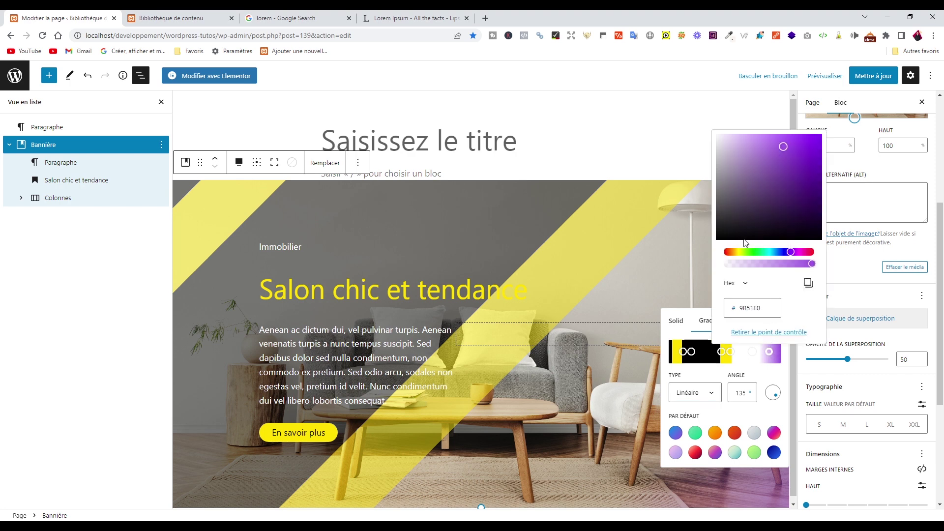
{"action": "left_click", "coordinate": [727, 233]}
{"action": "left_click_drag", "start_coordinate": [726, 239], "coordinate": [708, 252]}
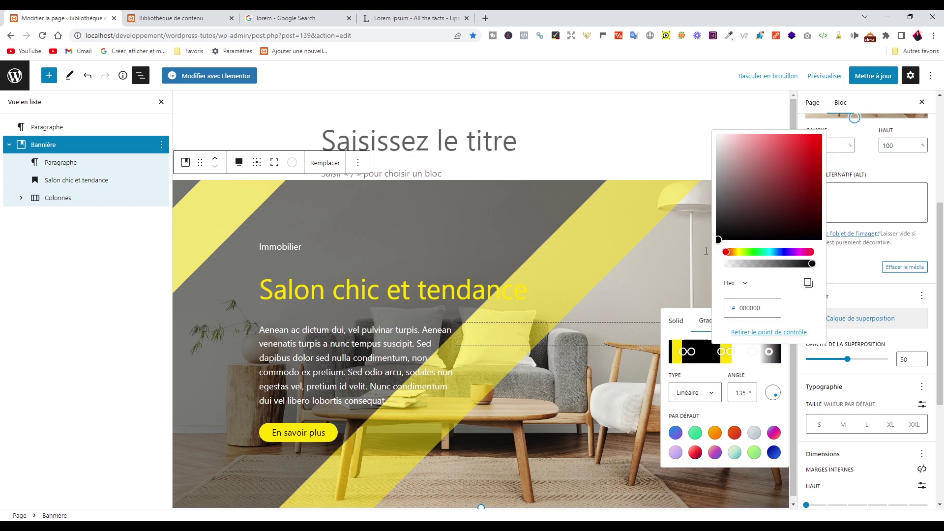
{"action": "left_click", "coordinate": [762, 380]}
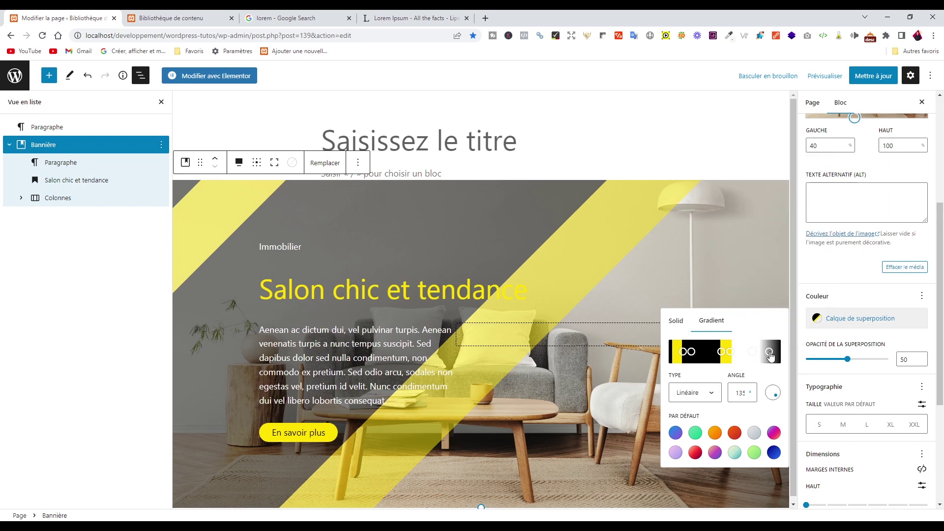
{"action": "left_click", "coordinate": [770, 352]}
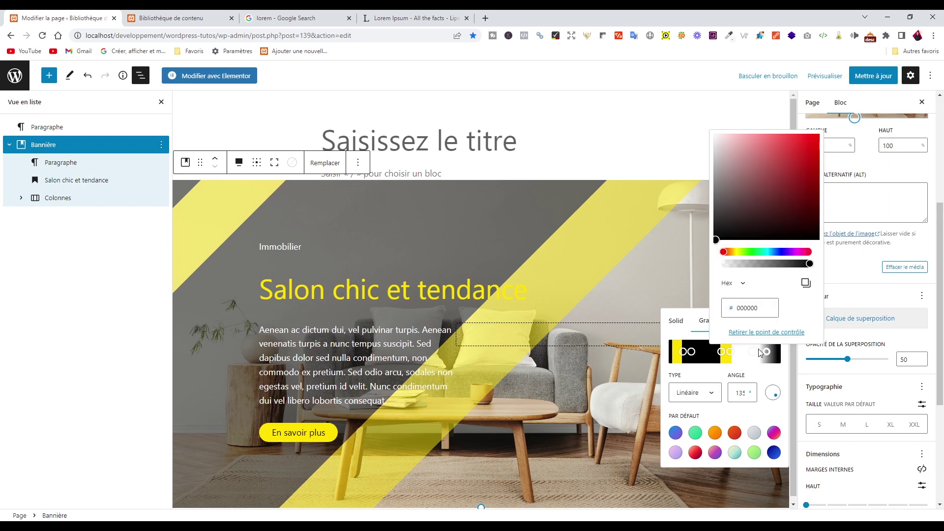
{"action": "left_click_drag", "start_coordinate": [754, 354], "coordinate": [768, 355]}
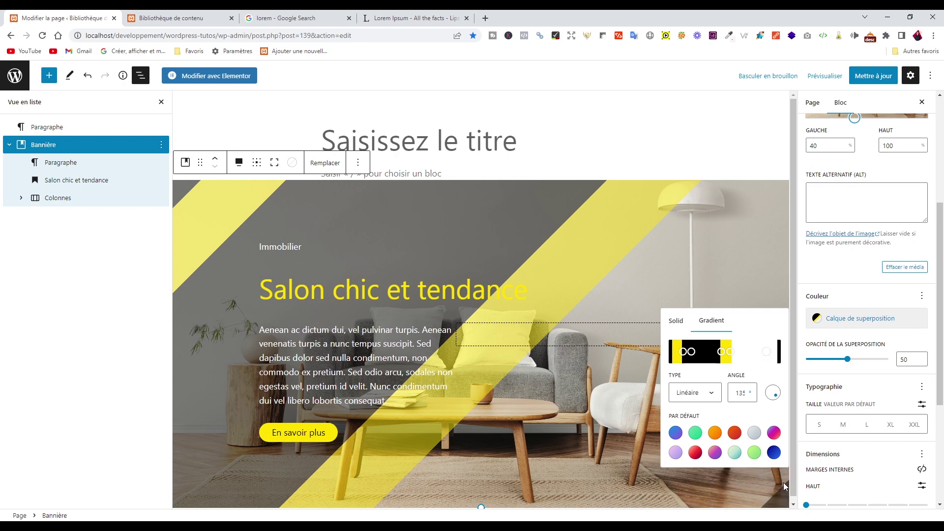
Step: Set the overlay gradient's angle to 59° and the overlay opacity to 100
{"action": "left_click", "coordinate": [777, 396]}
{"action": "left_click_drag", "start_coordinate": [777, 396], "coordinate": [795, 399]}
{"action": "left_click", "coordinate": [795, 400]}
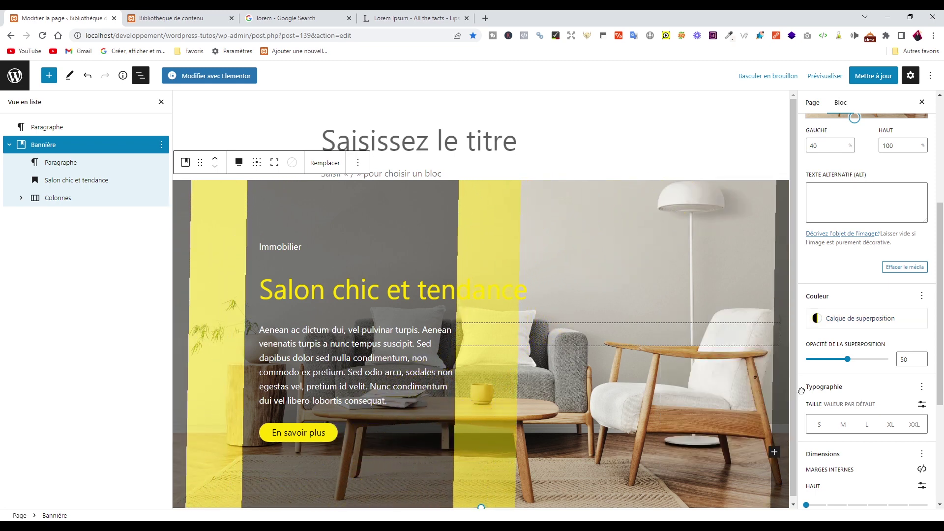
{"action": "left_click", "coordinate": [817, 320]}
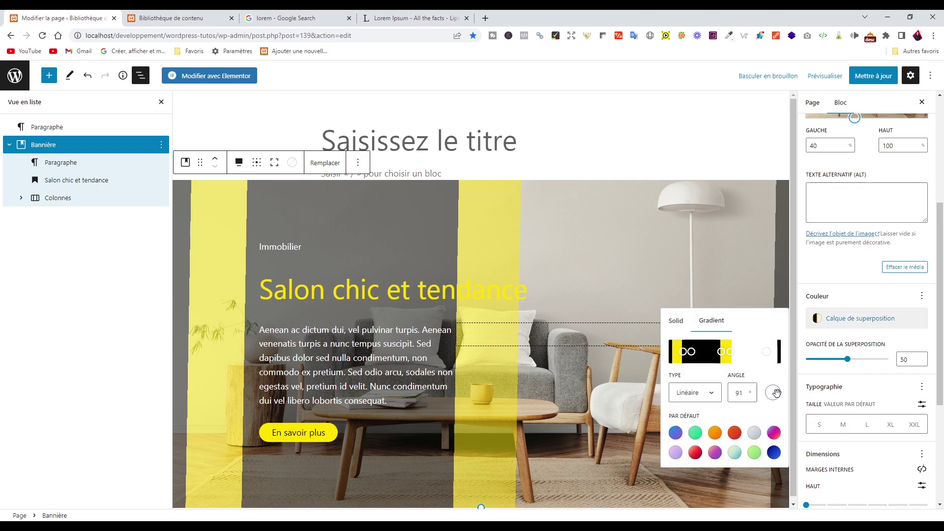
{"action": "left_click_drag", "start_coordinate": [776, 393], "coordinate": [780, 388]}
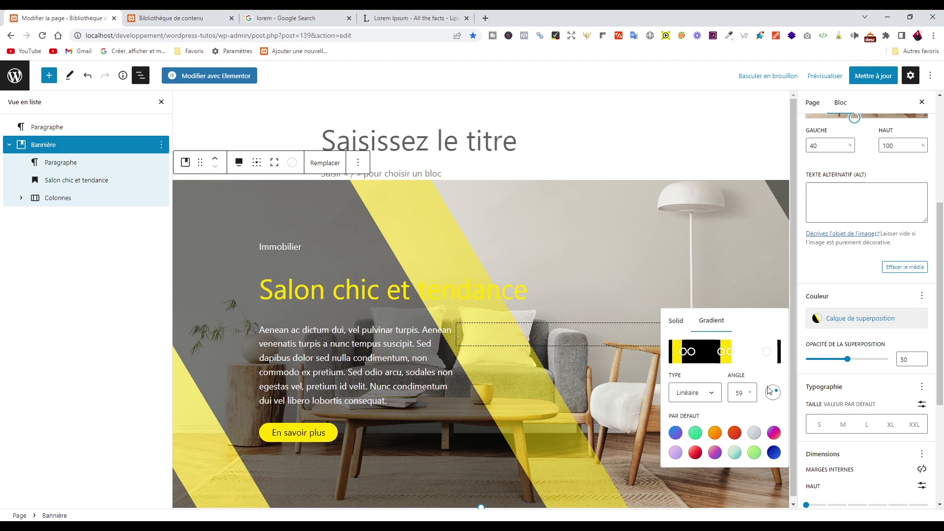
{"action": "left_click", "coordinate": [849, 362]}
{"action": "left_click_drag", "start_coordinate": [851, 362], "coordinate": [909, 370]}
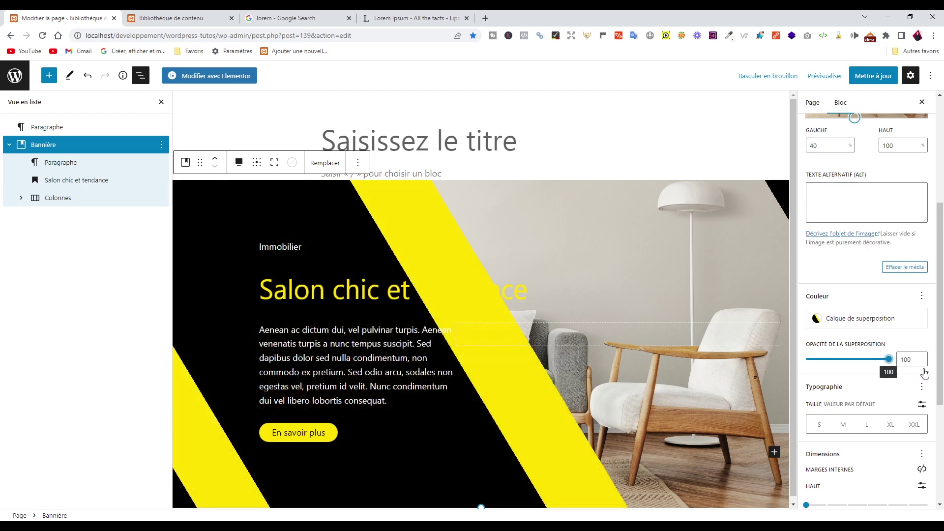
Step: Recolour the banner heading "Salon chic et tendance" from yellow to the theme's white
{"action": "left_click", "coordinate": [370, 293]}
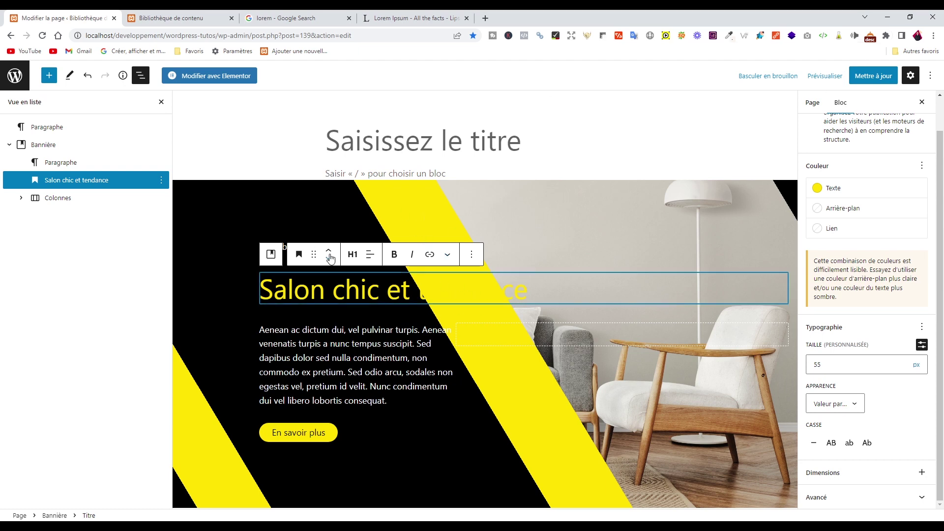
{"action": "left_click_drag", "start_coordinate": [267, 280], "coordinate": [779, 278]}
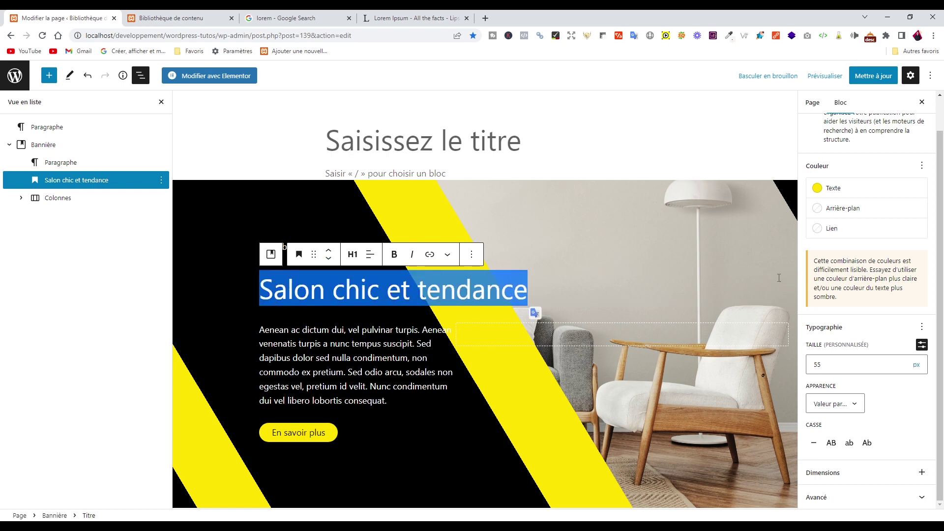
{"action": "left_click", "coordinate": [818, 188]}
{"action": "left_click", "coordinate": [675, 246]}
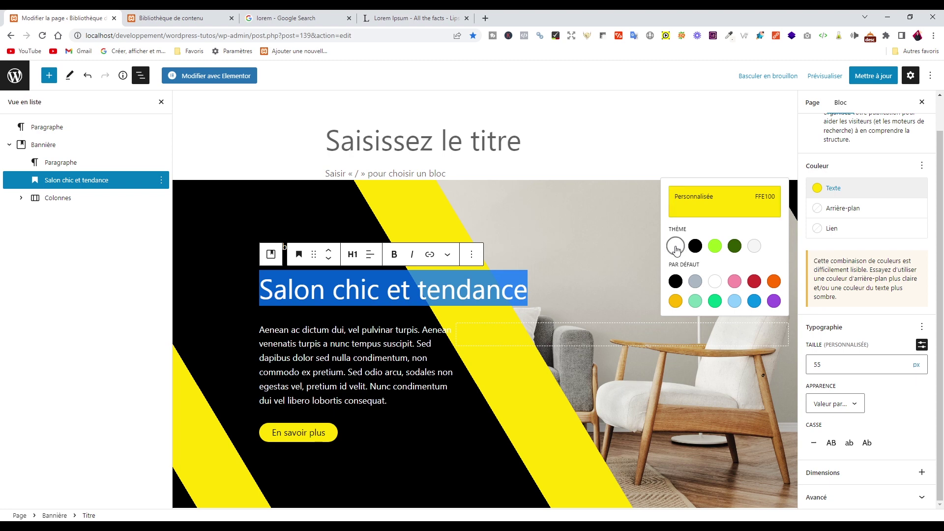
{"action": "left_click", "coordinate": [555, 276]}
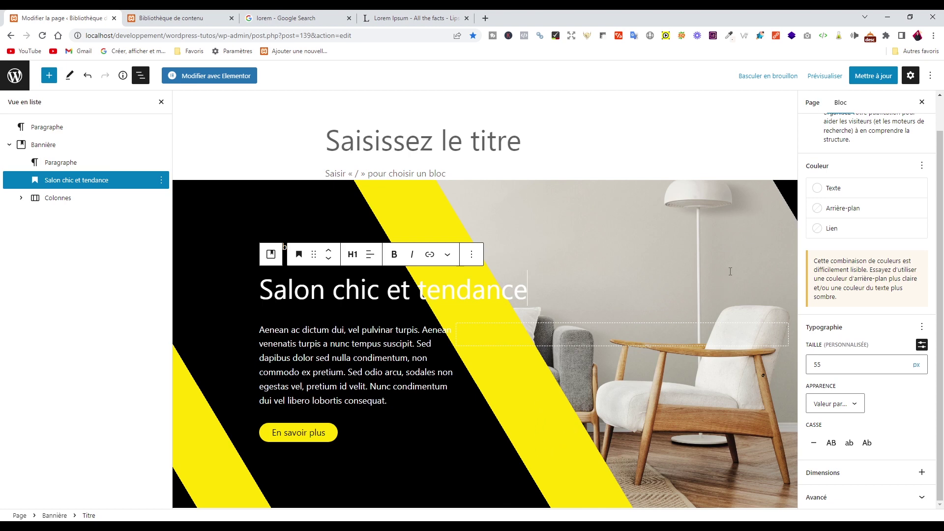
Step: Preview the page in a new browser tab, inspect the full-width banner, and return to the editor
{"action": "left_click", "coordinate": [824, 76]}
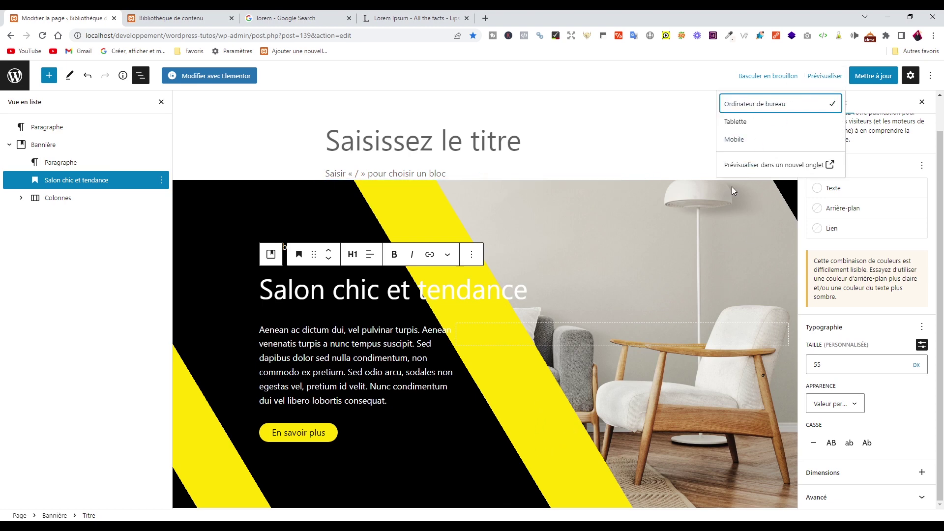
{"action": "left_click", "coordinate": [733, 166]}
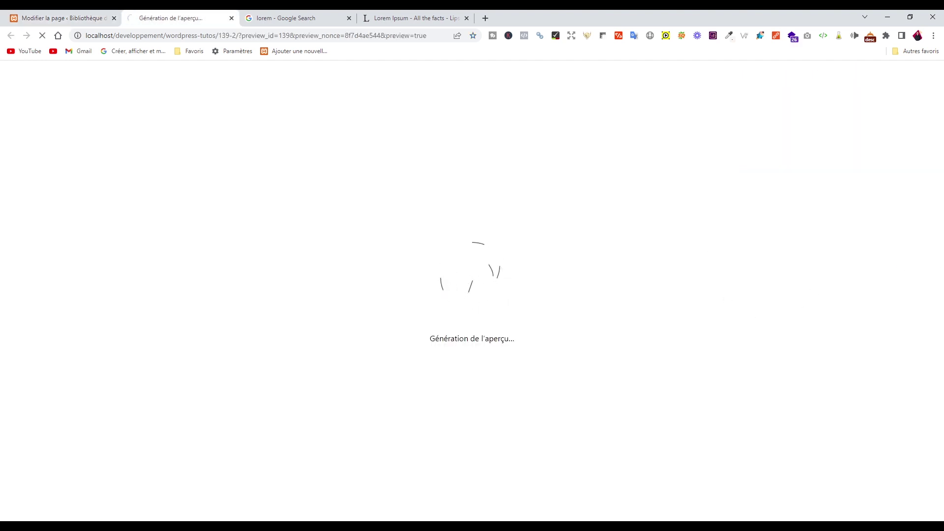
{"action": "scroll", "coordinate": [286, 176], "scroll_direction": "down", "scroll_amount": 2}
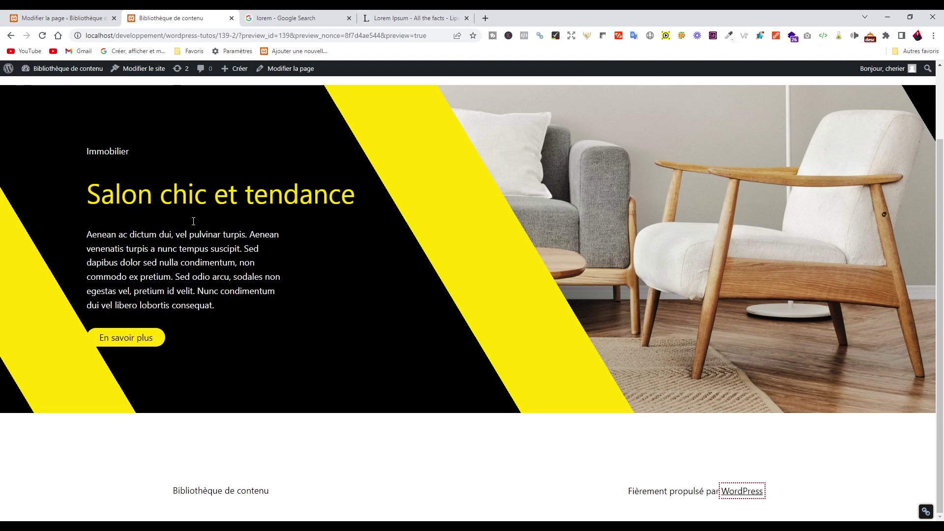
{"action": "left_click", "coordinate": [59, 18]}
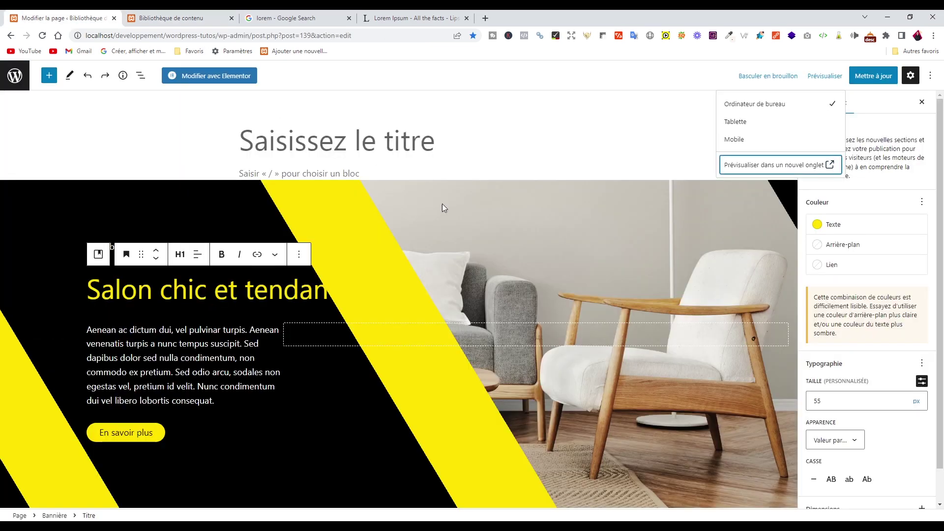
{"action": "left_click", "coordinate": [106, 195]}
{"action": "left_click", "coordinate": [49, 75]}
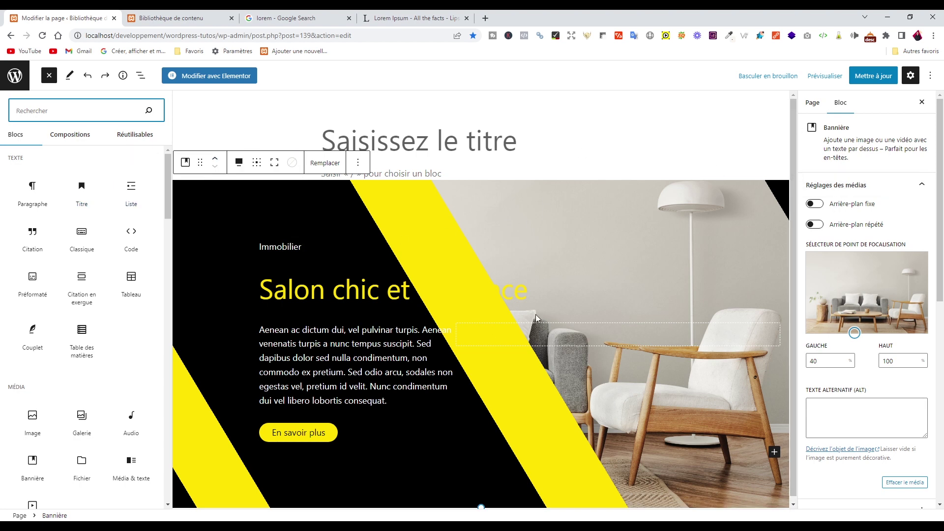
{"action": "left_click", "coordinate": [50, 77]}
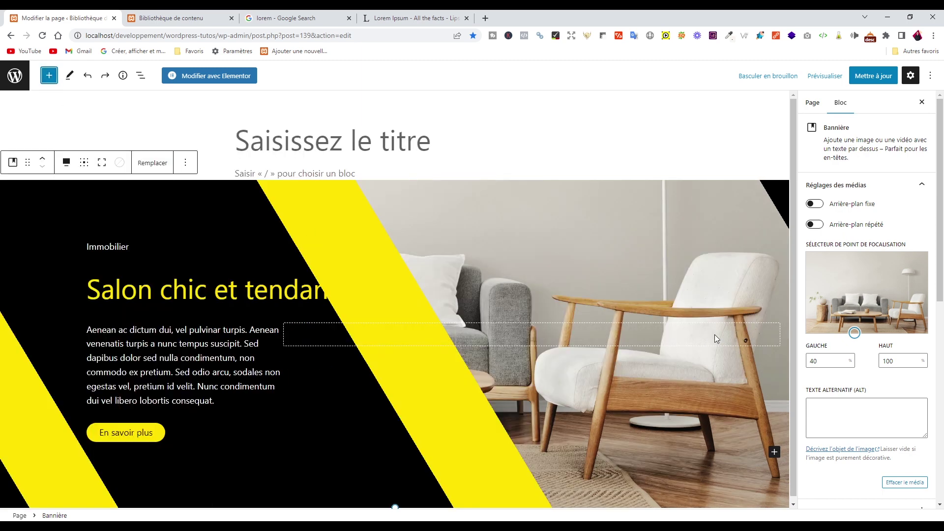
{"action": "scroll", "coordinate": [688, 294], "scroll_direction": "down", "scroll_amount": 1}
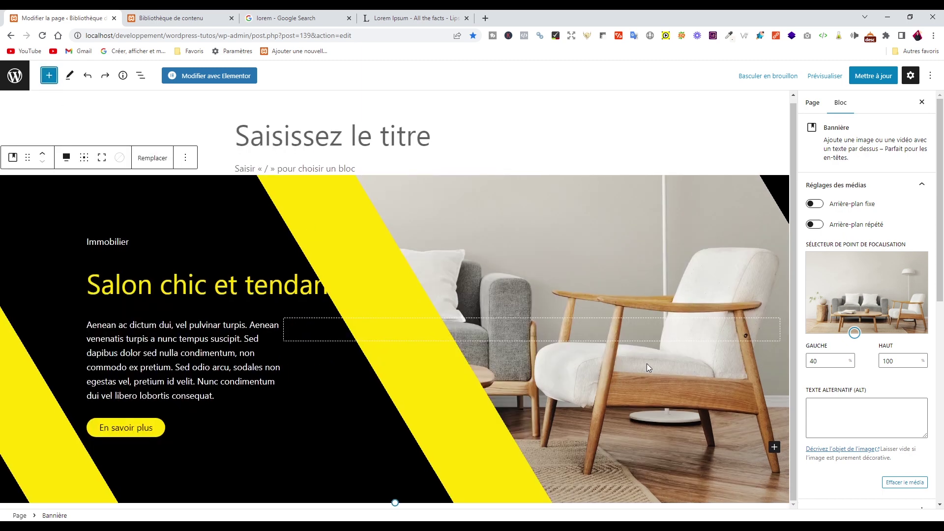
Step: Rework the control points at the start of the banner's overlay gradient so the first yellow band runs solid from the gradient's start
{"action": "left_click", "coordinate": [133, 192]}
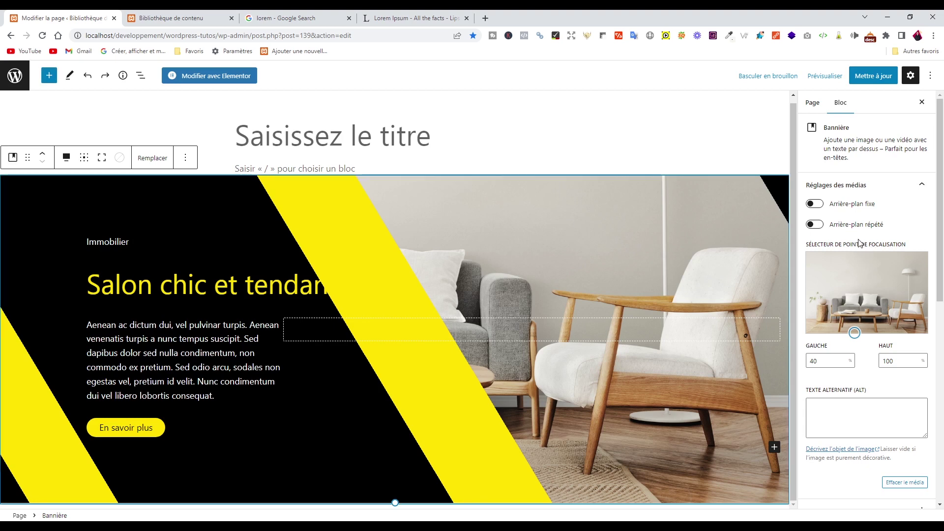
{"action": "scroll", "coordinate": [859, 243], "scroll_direction": "down", "scroll_amount": 7}
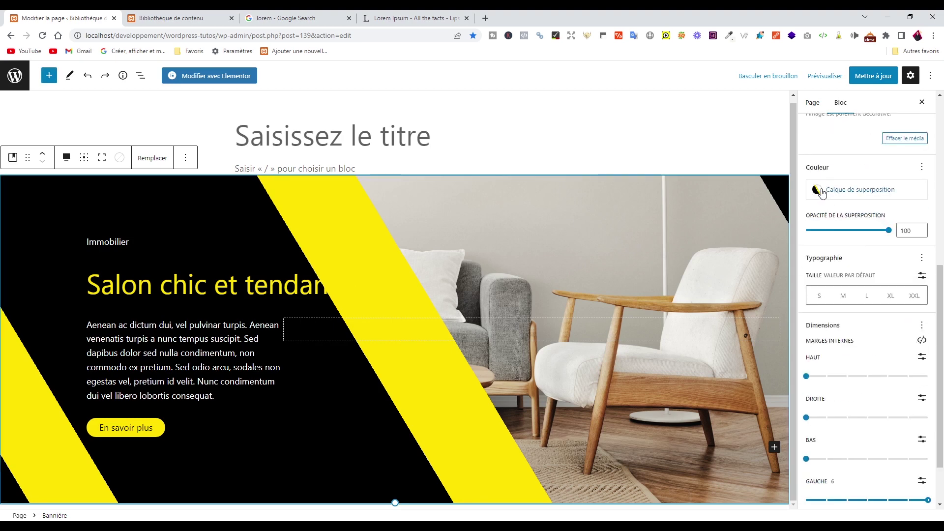
{"action": "left_click", "coordinate": [819, 190]}
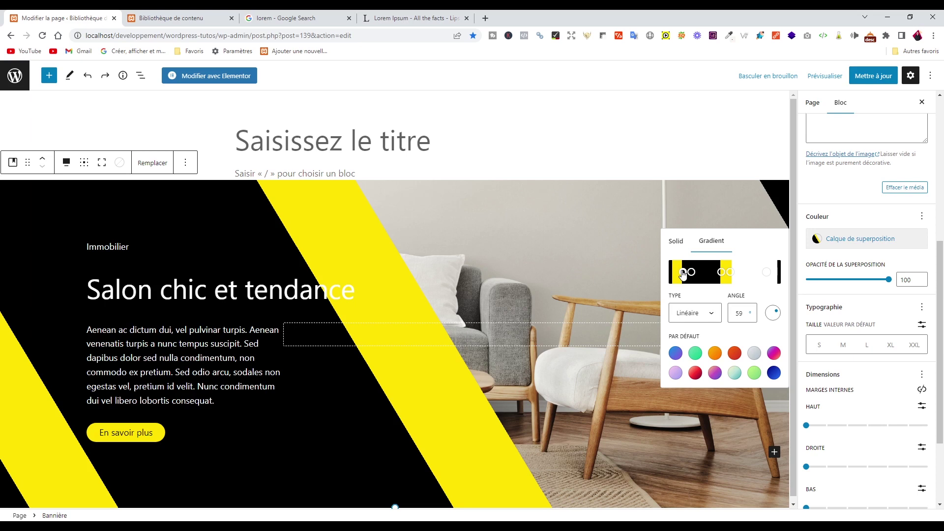
{"action": "left_click_drag", "start_coordinate": [683, 273], "coordinate": [680, 275]}
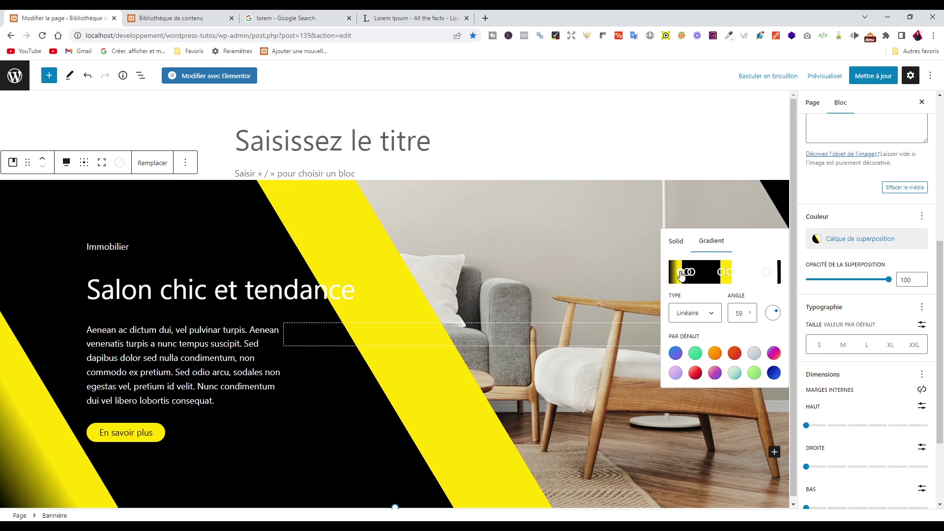
{"action": "left_click", "coordinate": [680, 275]}
{"action": "left_click", "coordinate": [685, 274]}
{"action": "left_click", "coordinate": [687, 273]}
{"action": "left_click_drag", "start_coordinate": [687, 274], "coordinate": [681, 274]}
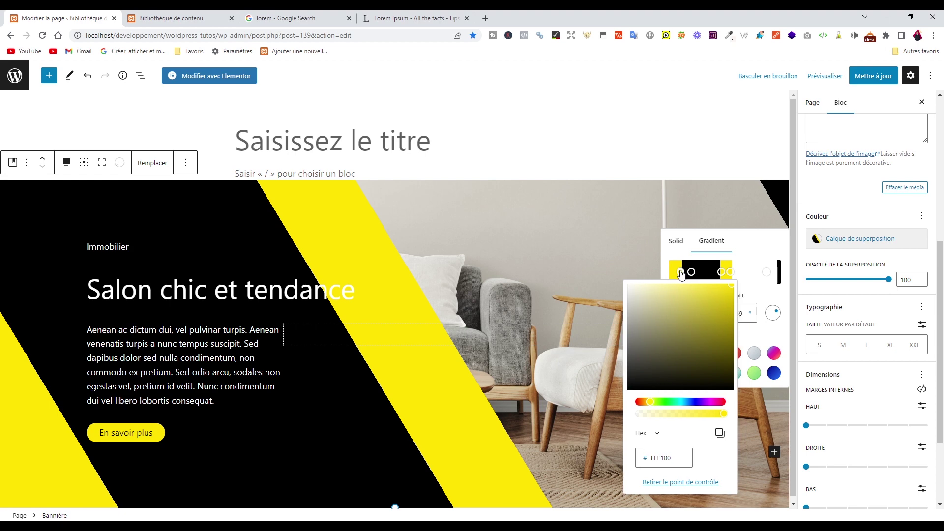